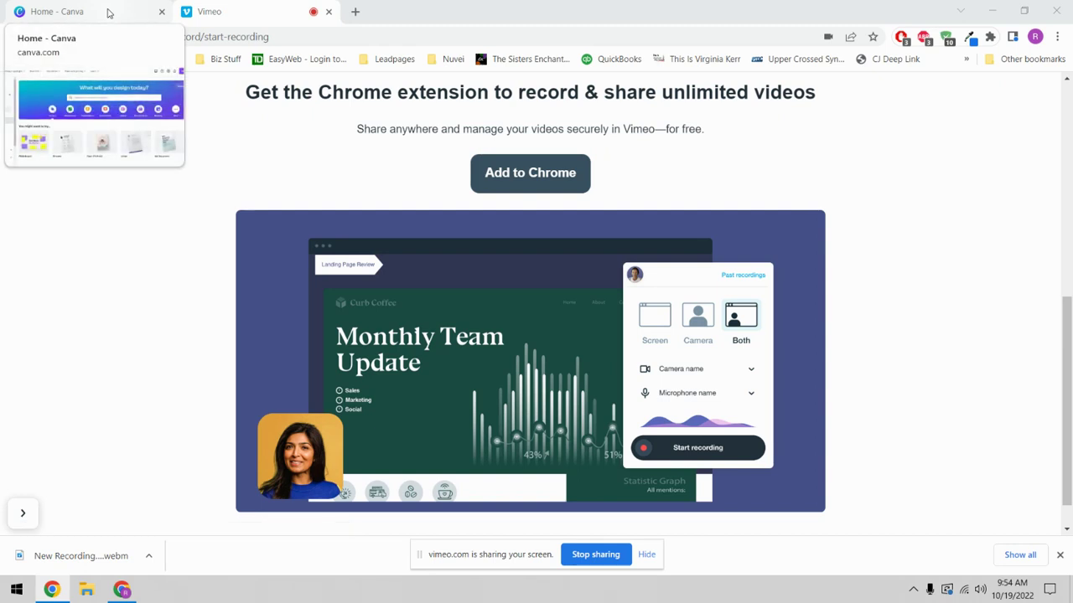
Switch to Canva and create a new blank Letter design.
click(107, 13)
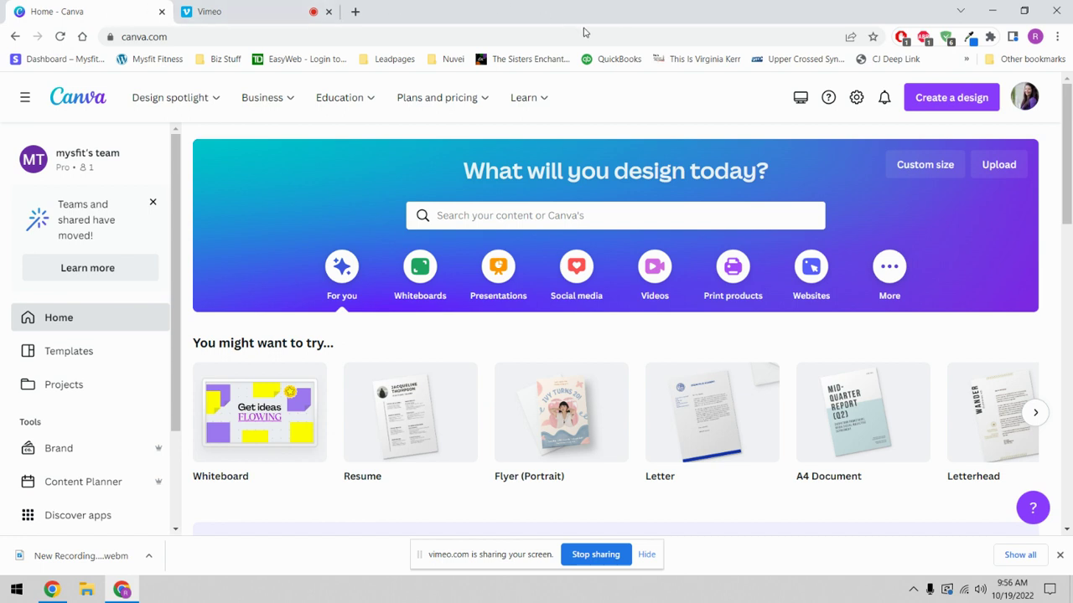
click(945, 99)
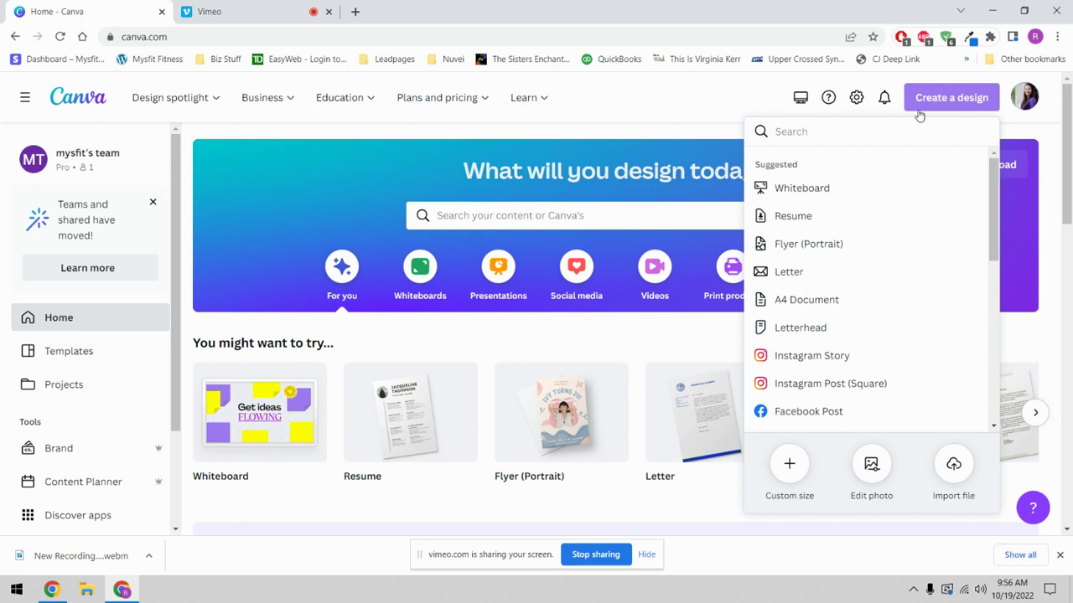
click(797, 277)
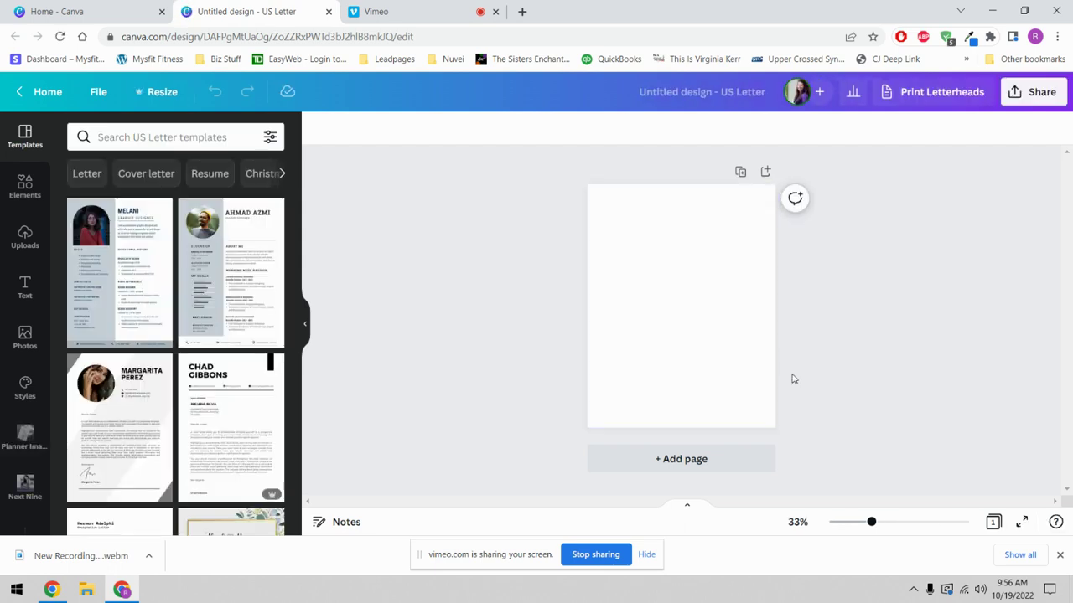
Search the elements for "purple florals", limit the results to graphics, and add the purple rose bouquet with brown leaves to the page.
click(26, 188)
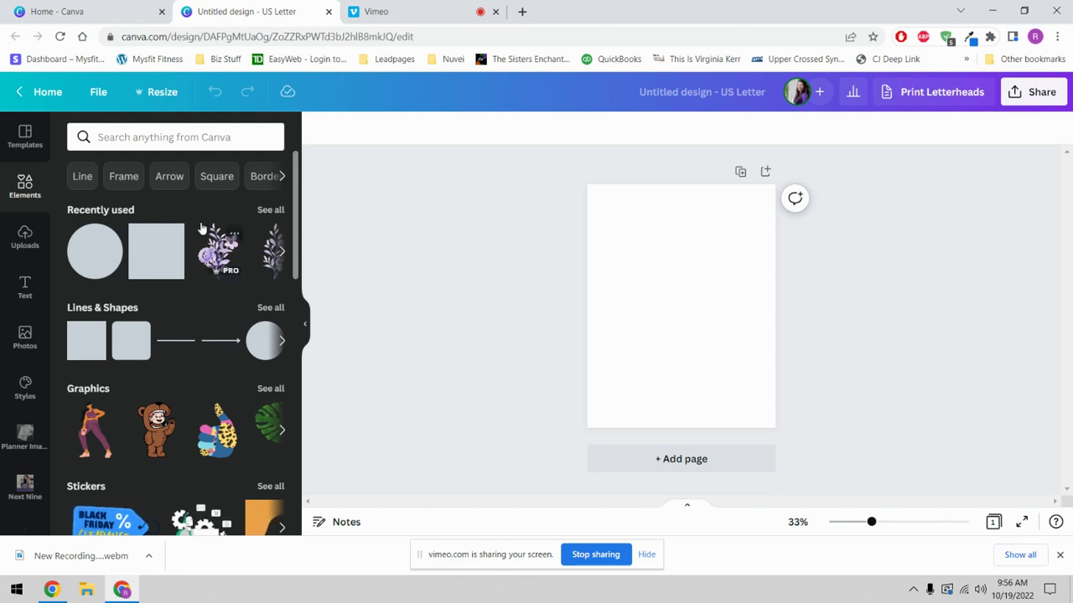
click(132, 138)
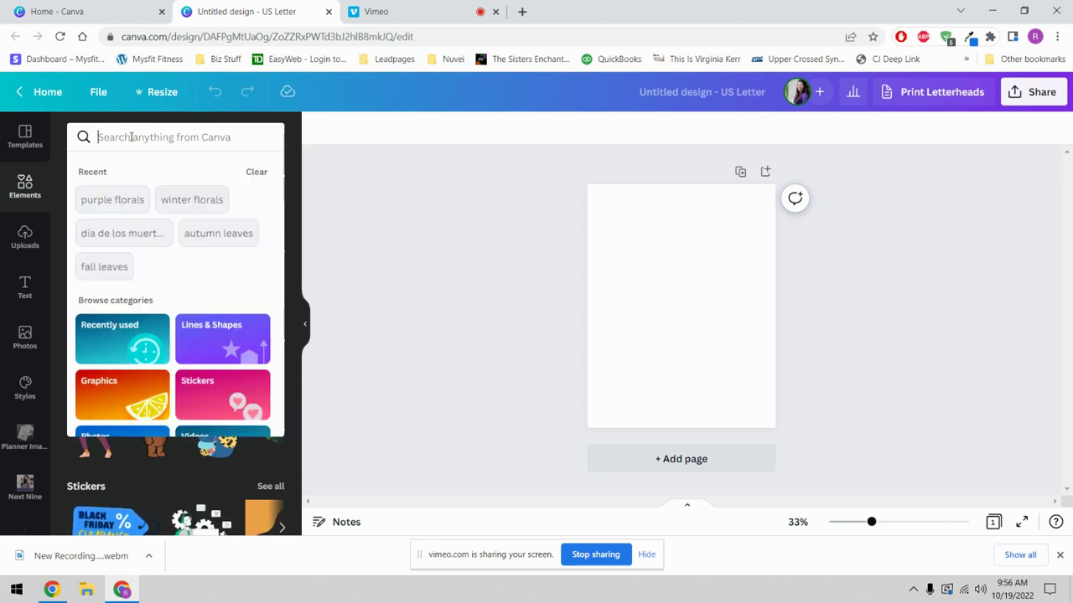
click(113, 199)
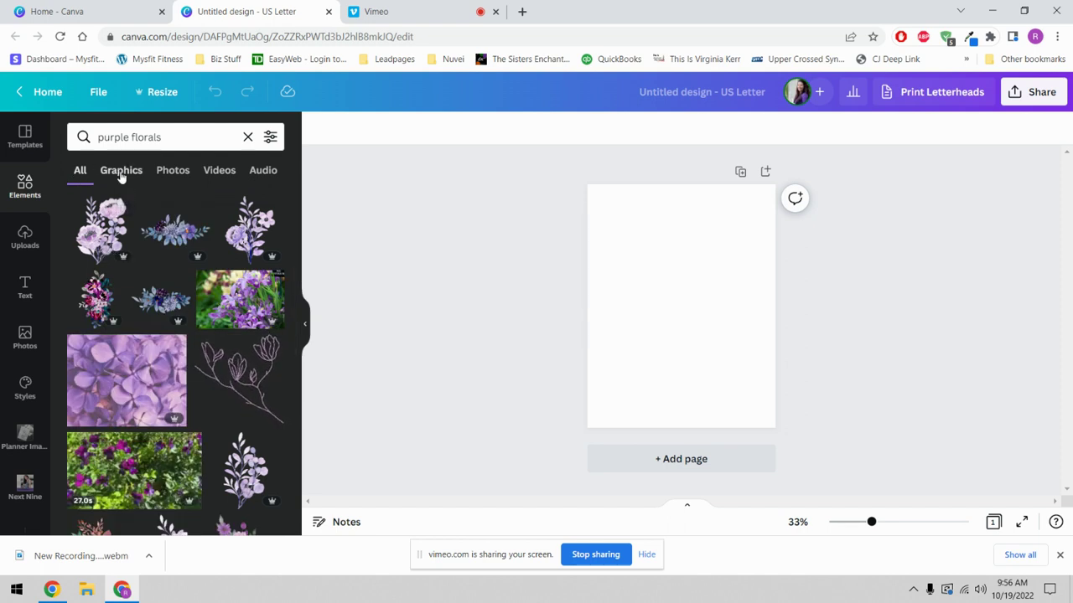
click(121, 174)
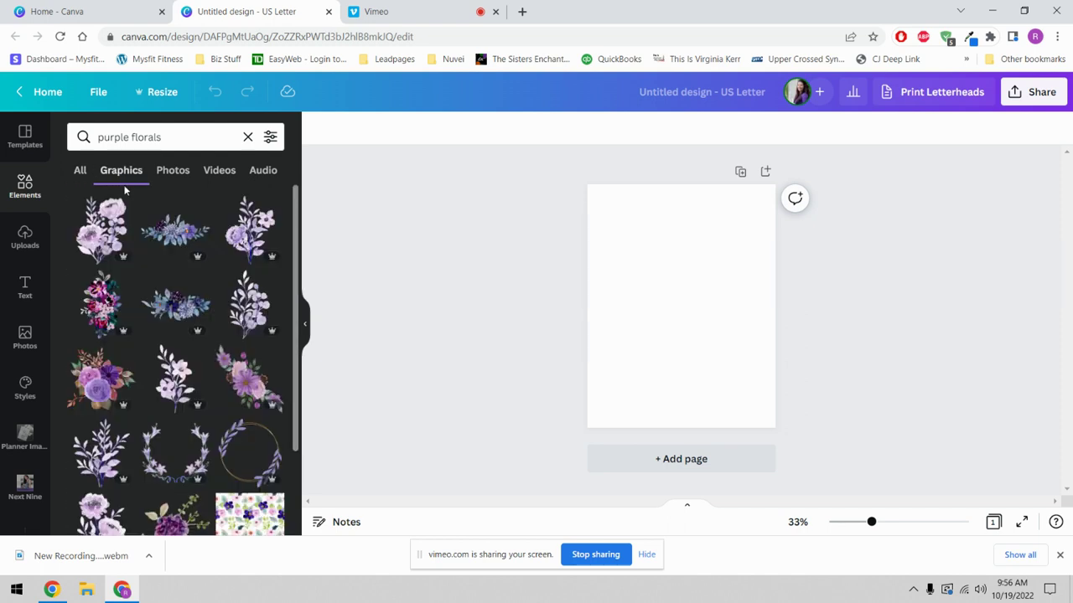
click(95, 381)
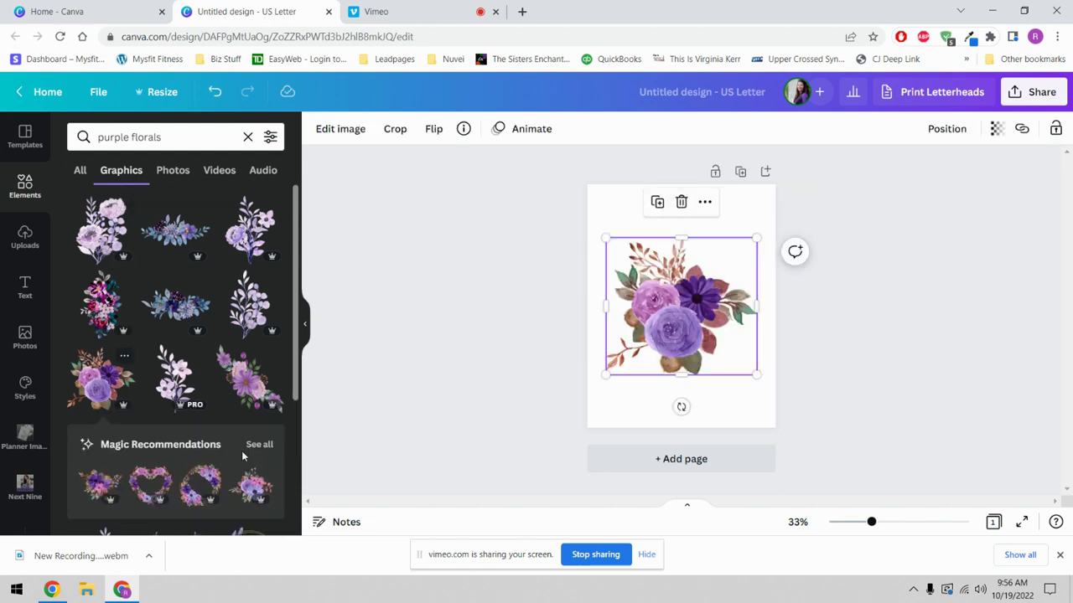
click(1060, 555)
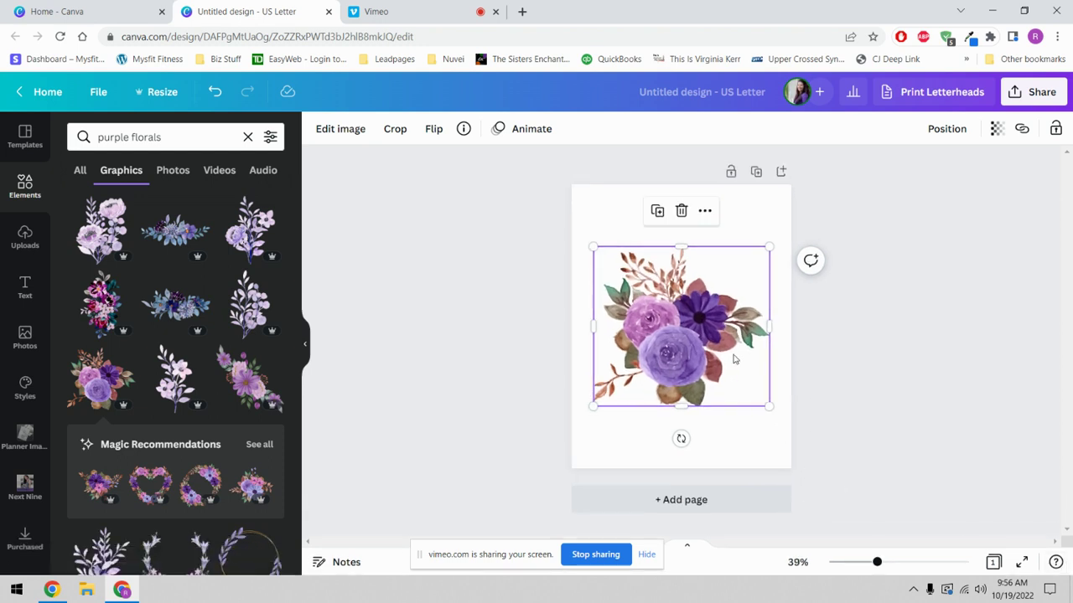
Shrink the rose bouquet to about a quarter of the page width and move it to the page's upper-left corner.
drag(768, 408, 622, 248)
click(214, 92)
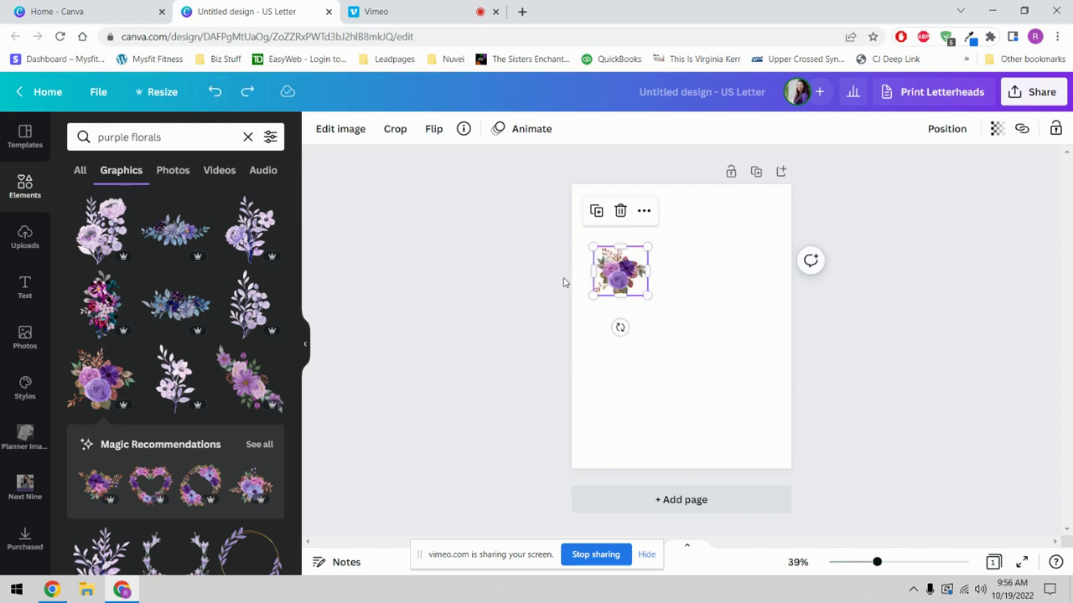
drag(618, 288, 608, 231)
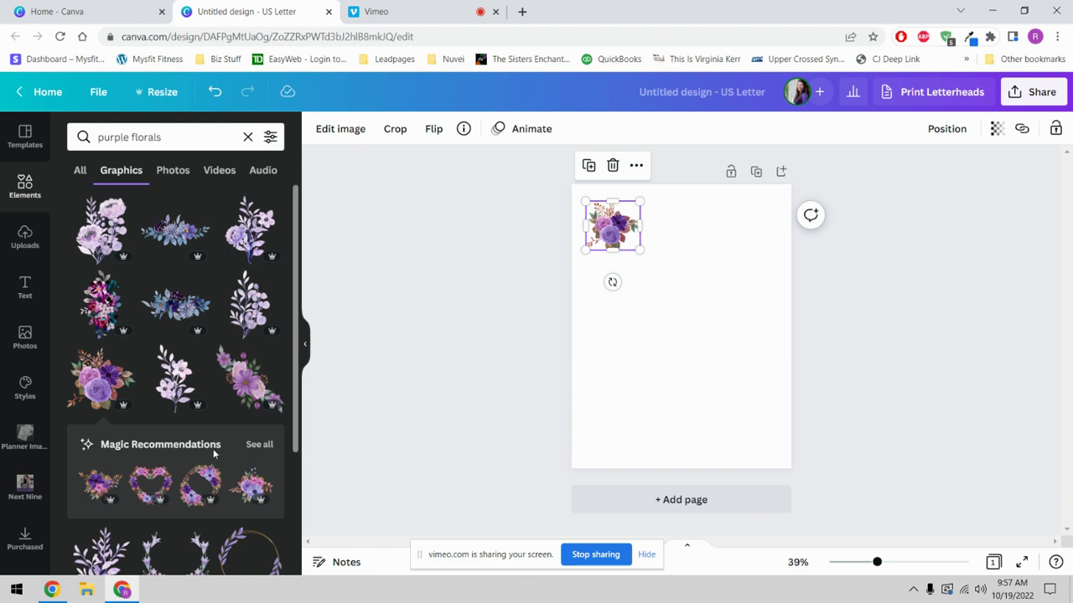
Show all Magic Recommendations and add the dark purple flower bouquet, shrunk and placed below the rose bouquet toward the page's right side.
click(260, 445)
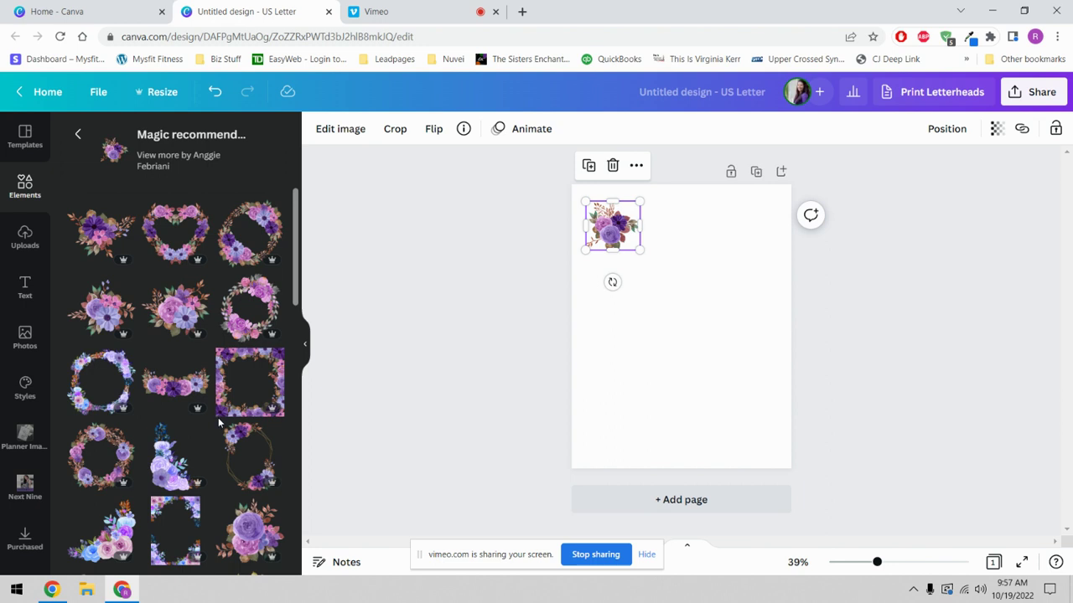
mouse_move(216, 422)
click(130, 261)
drag(768, 388, 673, 318)
drag(627, 292, 687, 298)
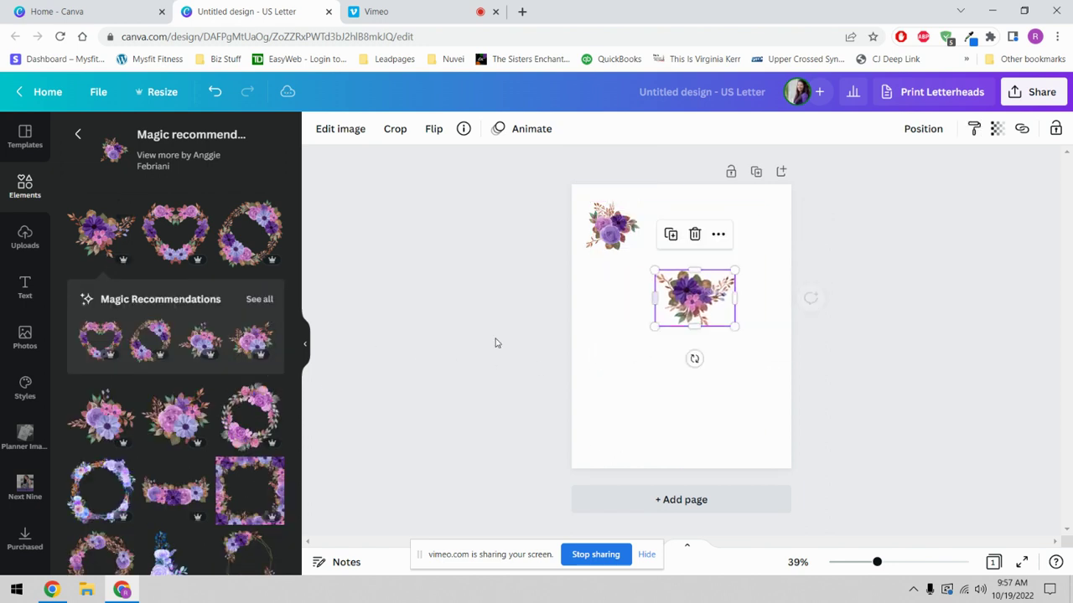
Add the bouquet with the pink rose, lilac daisy and dark purple flower from the recommendations and shrink it.
scroll(181, 360, down, 5)
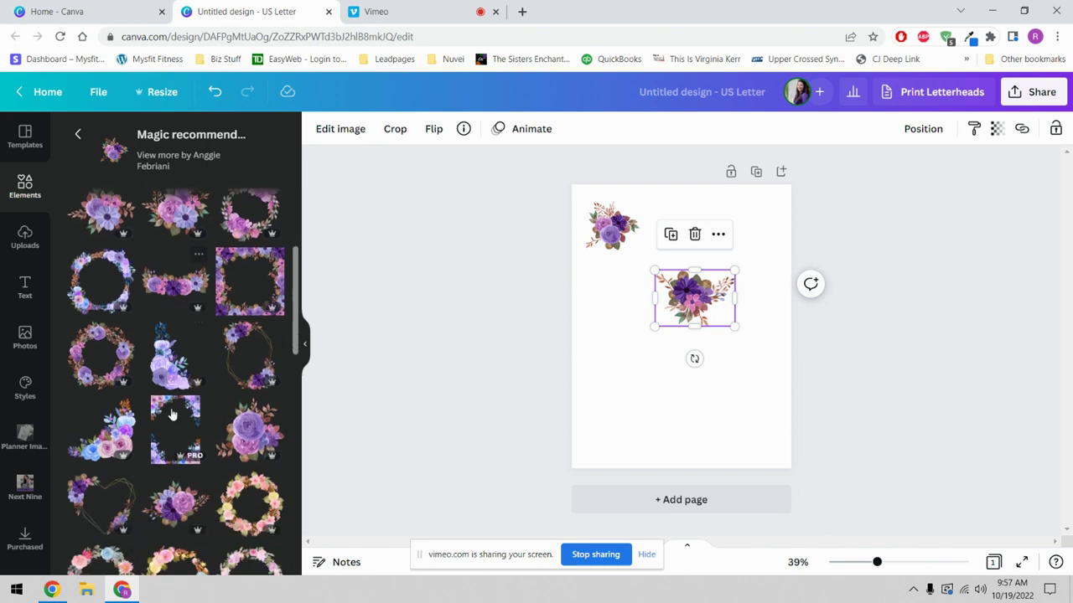
click(167, 521)
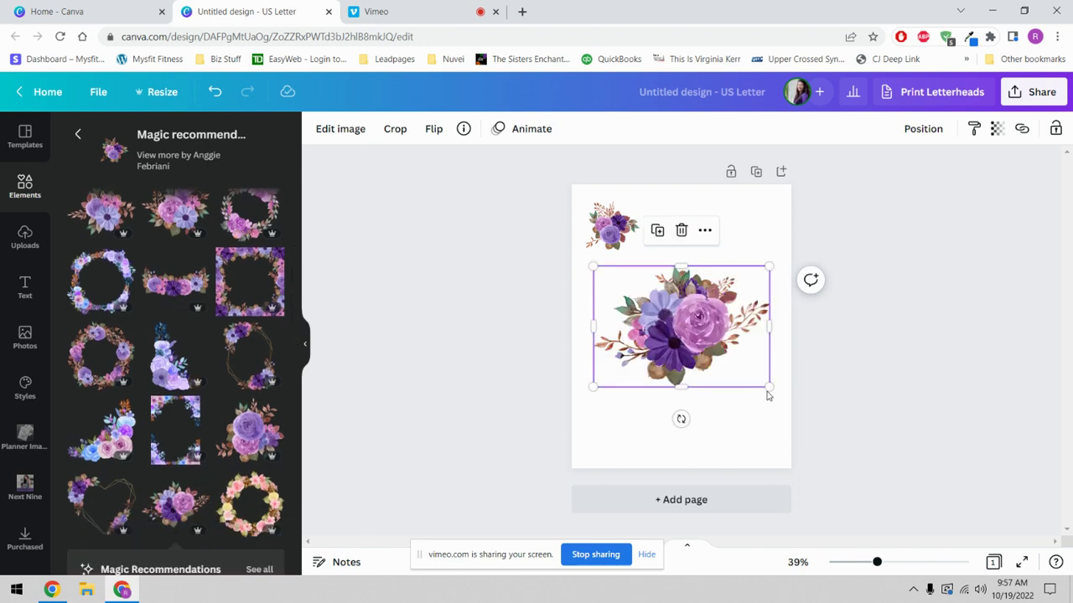
drag(769, 387, 718, 239)
Move the dark purple flower bouquet to the upper right of the page, level with the rose bouquet.
click(702, 303)
click(637, 297)
drag(652, 301, 689, 307)
click(727, 250)
drag(748, 262, 735, 249)
click(702, 284)
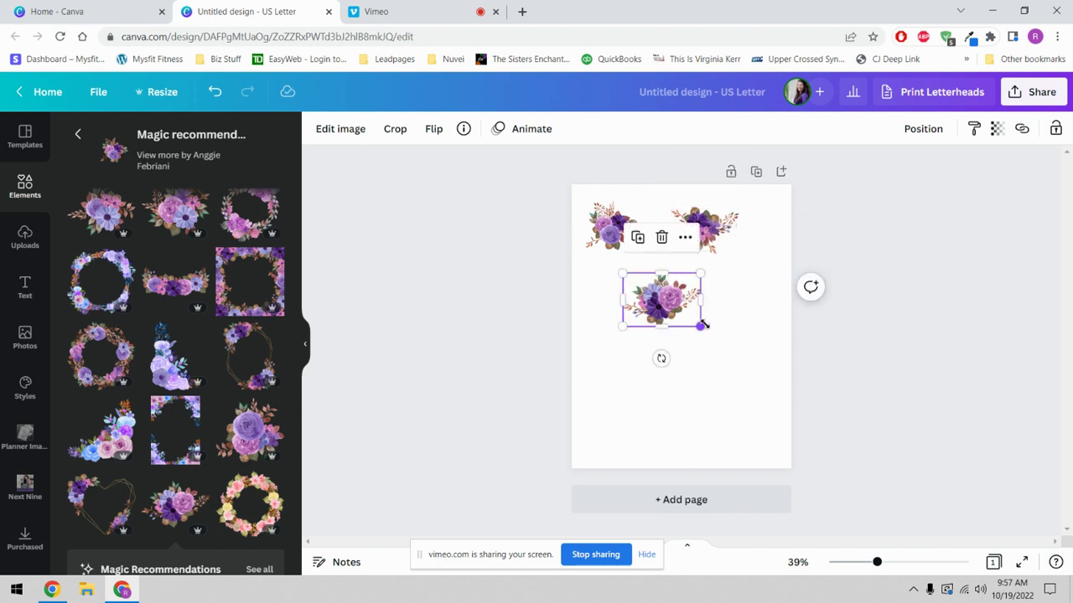
Line up the three bouquets in an overlapping row, with the pink rose bouquet in the middle and the dark purple one at its right.
drag(698, 324, 670, 270)
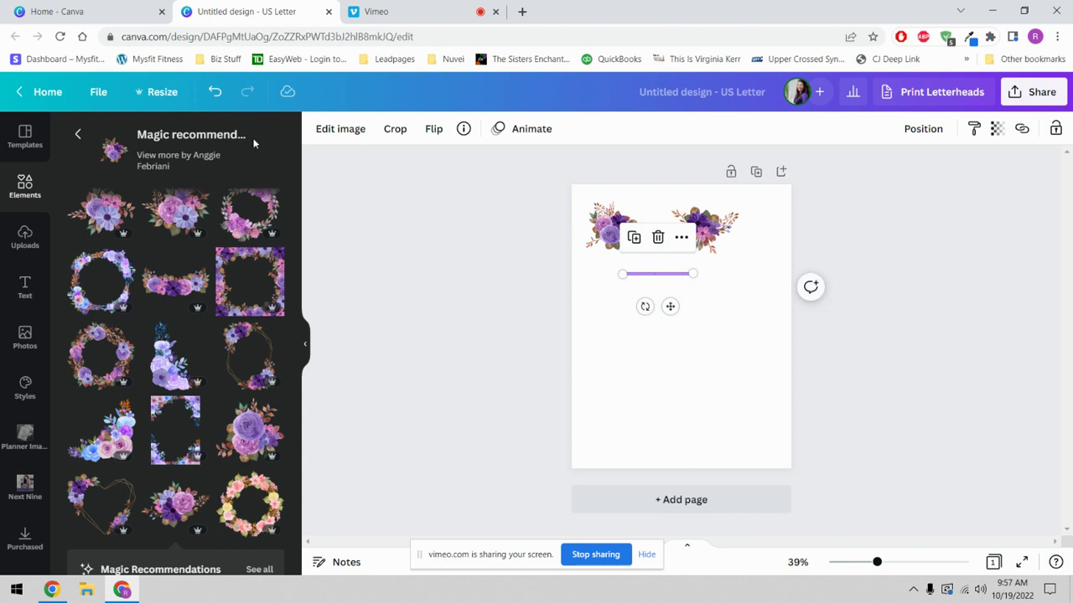
click(214, 99)
drag(667, 307, 692, 226)
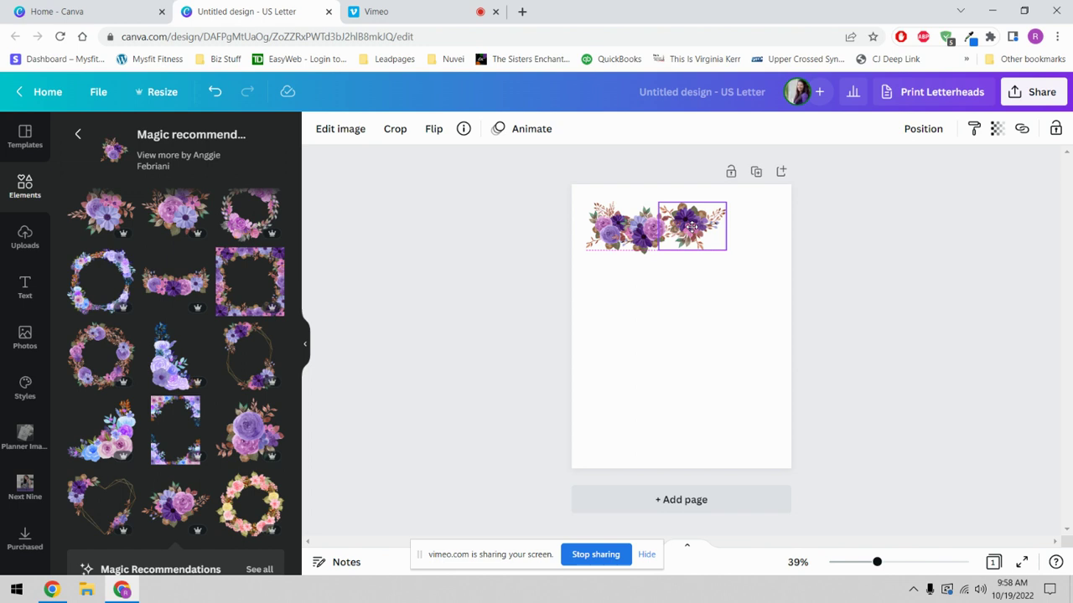
drag(691, 226, 683, 230)
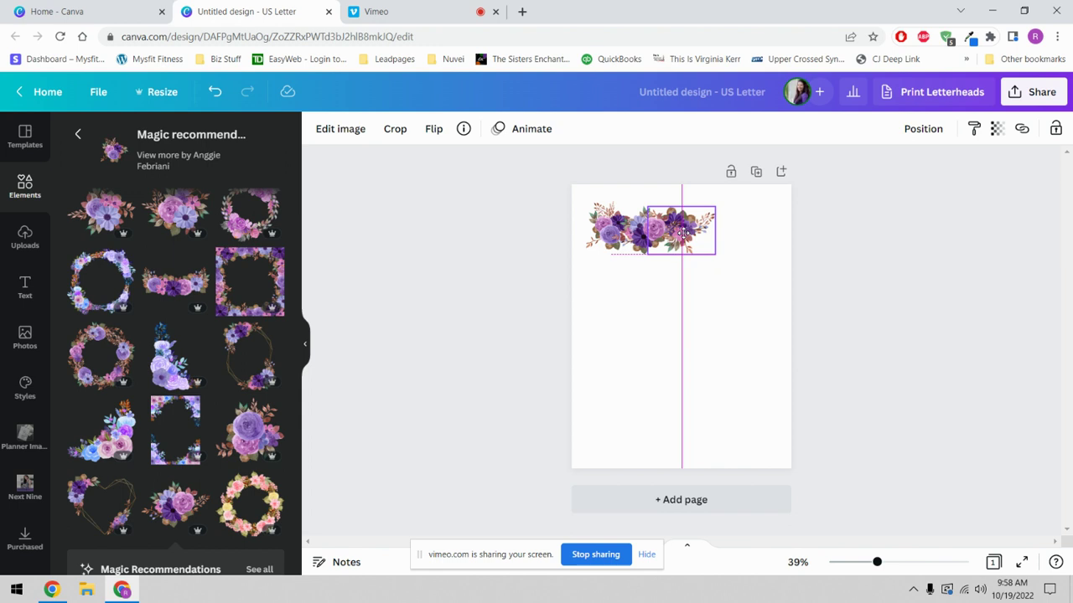
drag(685, 231, 686, 230)
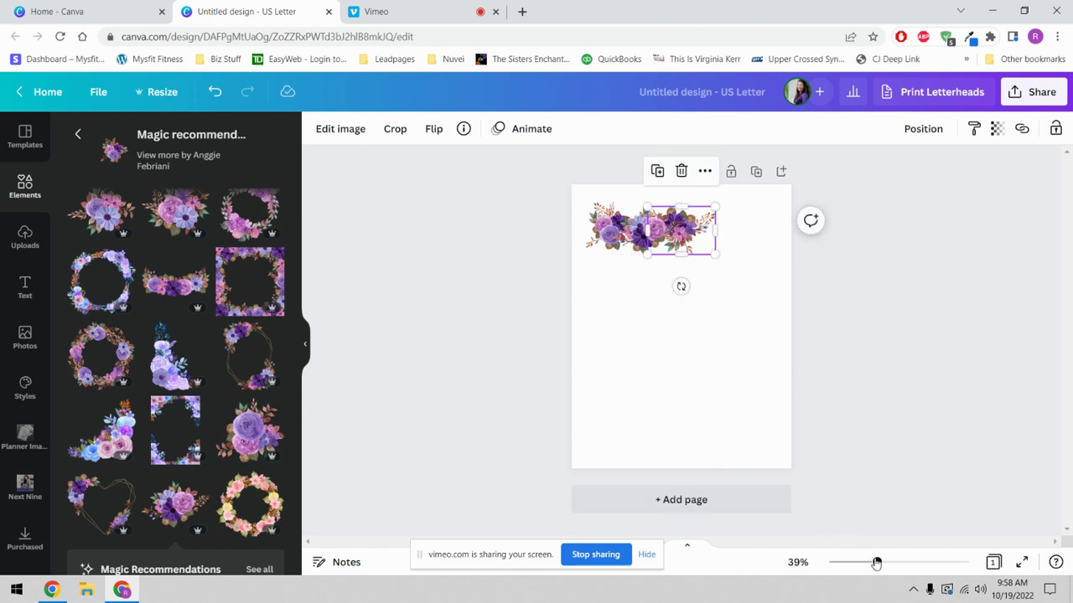
Nudge the rightmost bouquet slightly to the right and bring it forward in front of the middle bouquet.
drag(876, 563, 904, 563)
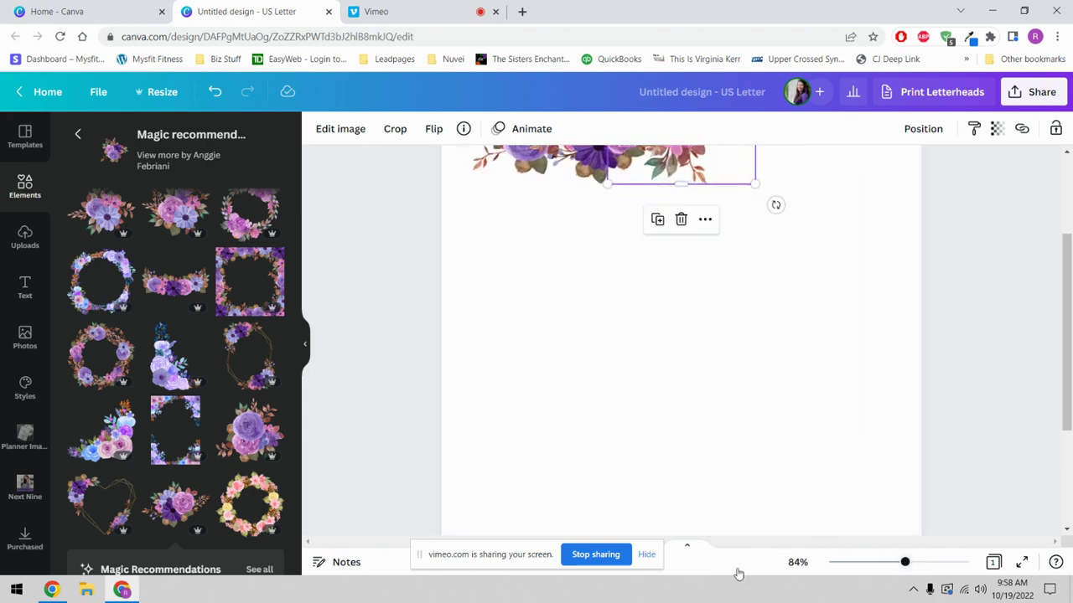
click(306, 347)
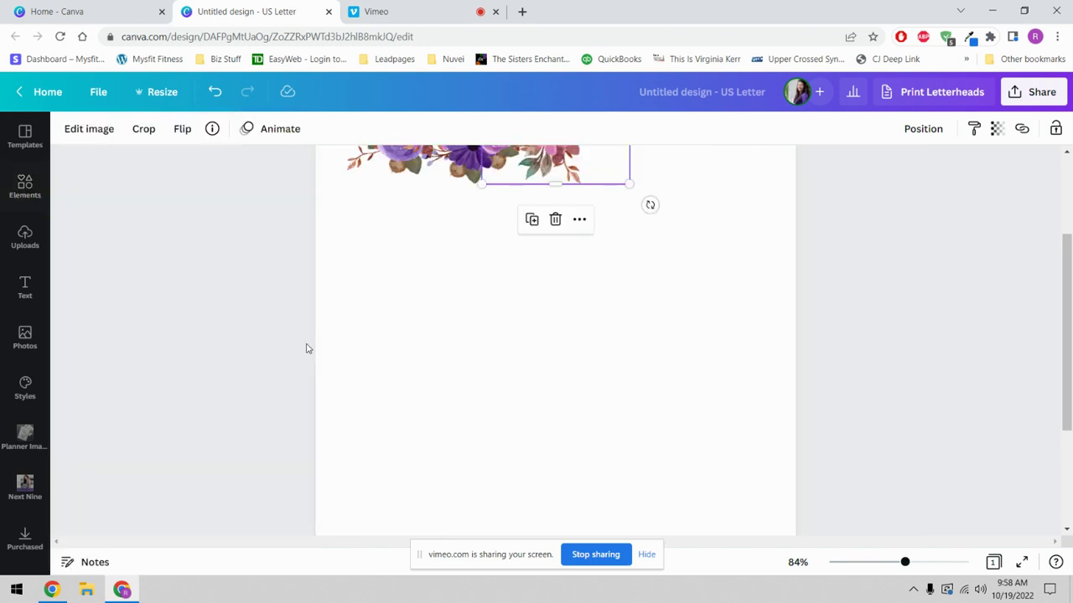
scroll(500, 399, up, 2)
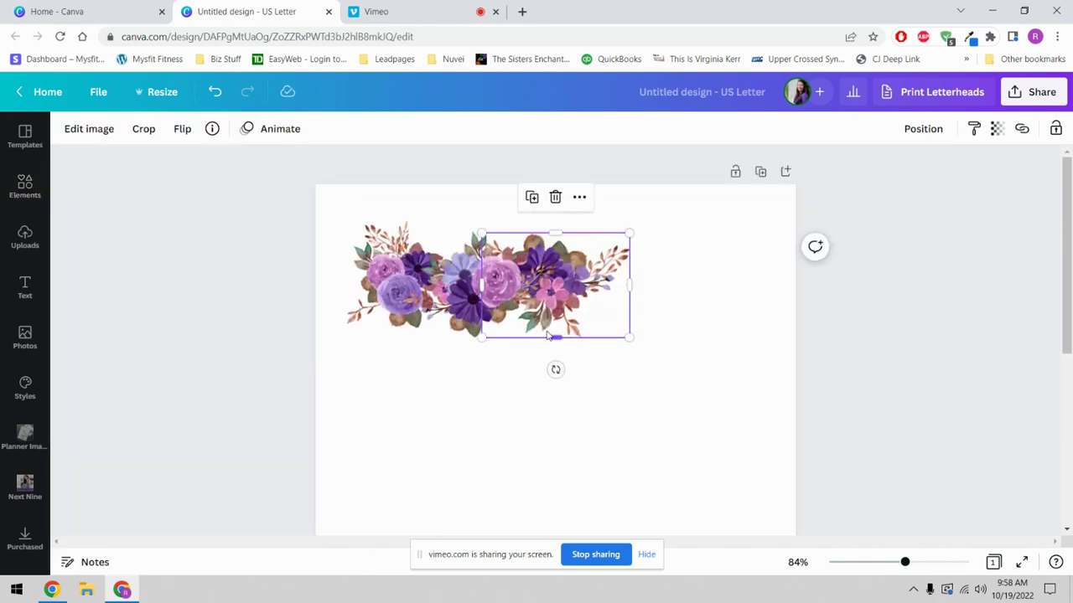
mouse_move(584, 287)
mouse_down()
mouse_move(605, 291)
mouse_move(585, 288)
mouse_up()
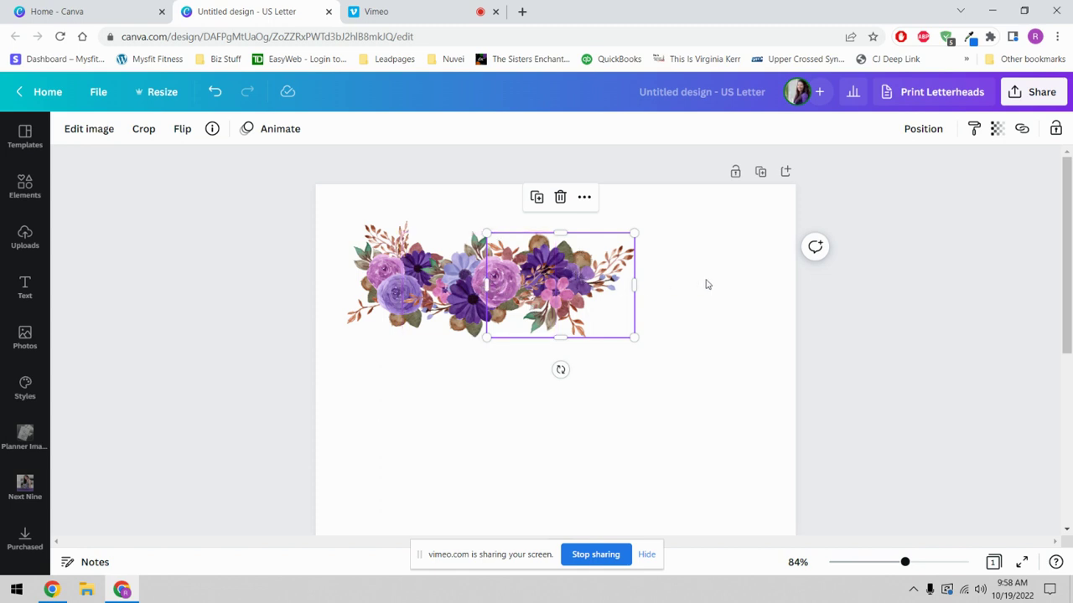
click(919, 134)
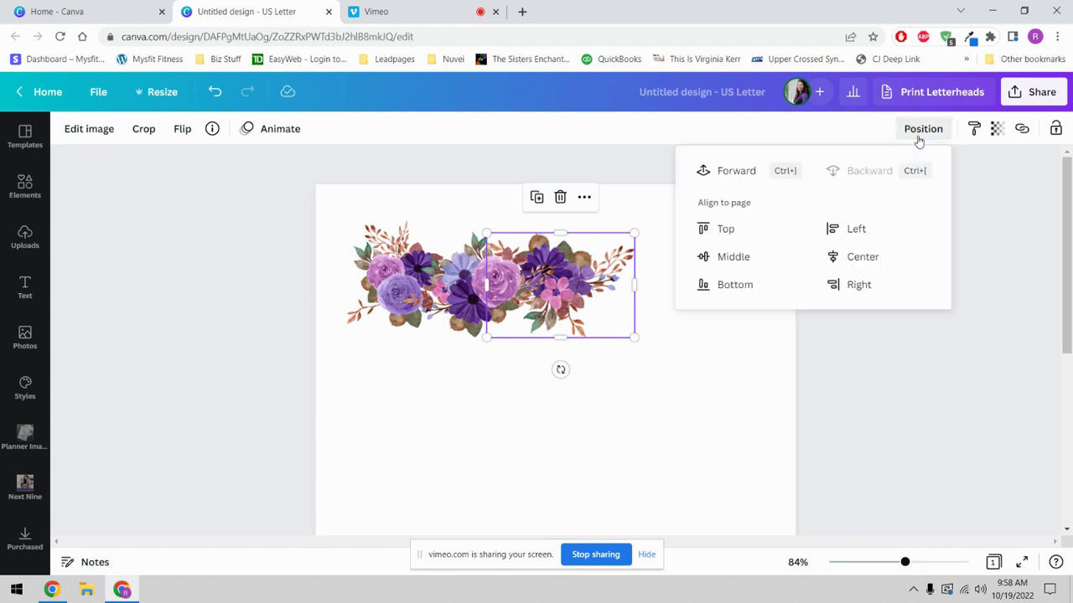
click(737, 170)
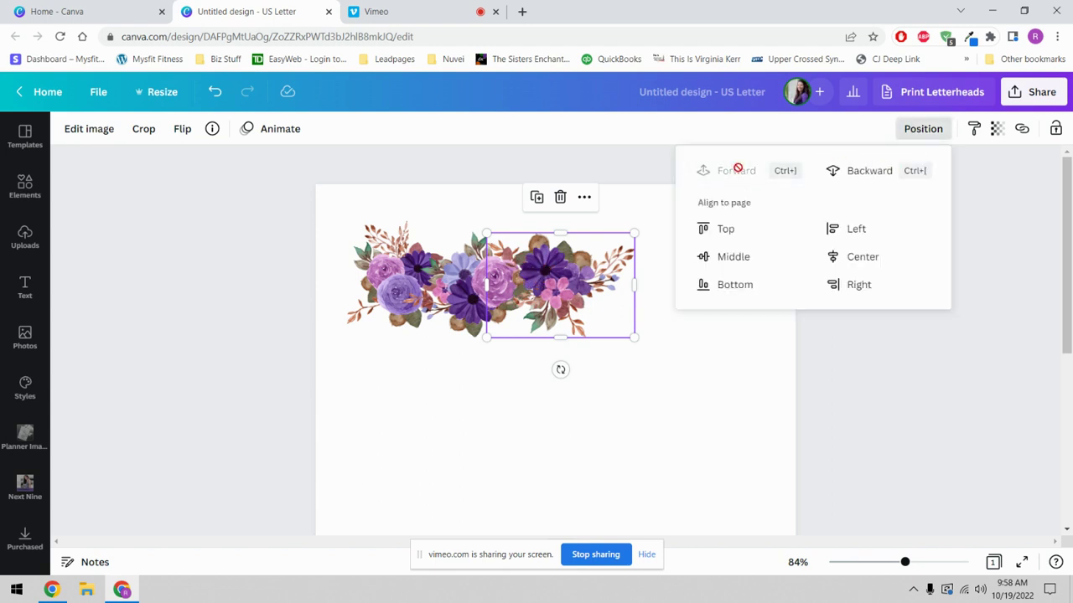
click(634, 395)
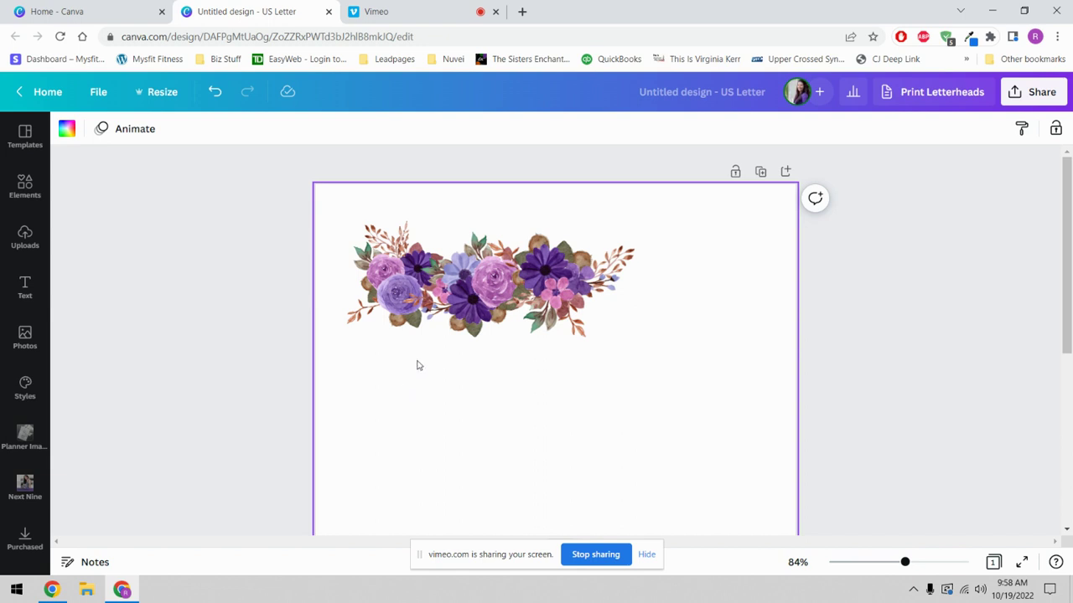
click(555, 289)
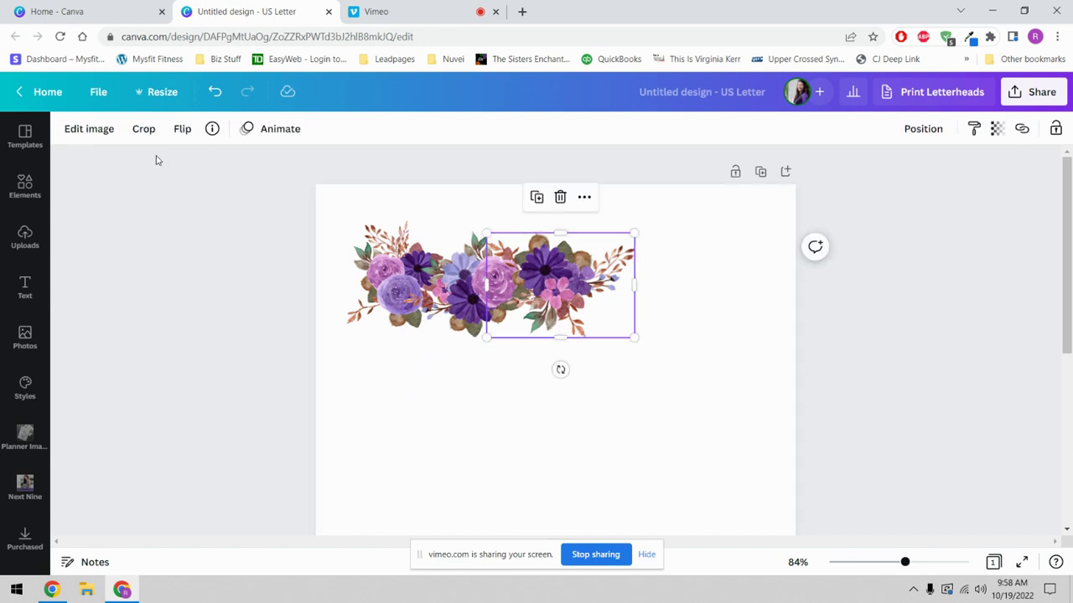
click(180, 133)
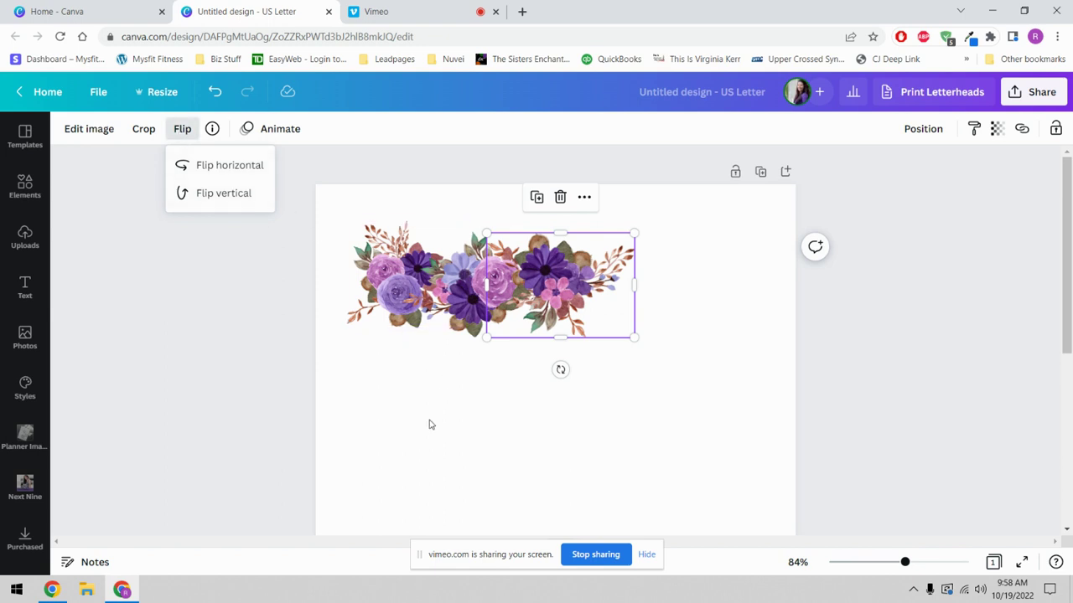
click(466, 285)
Bring the leftmost bouquet forward so it overlaps the middle bouquet.
click(395, 277)
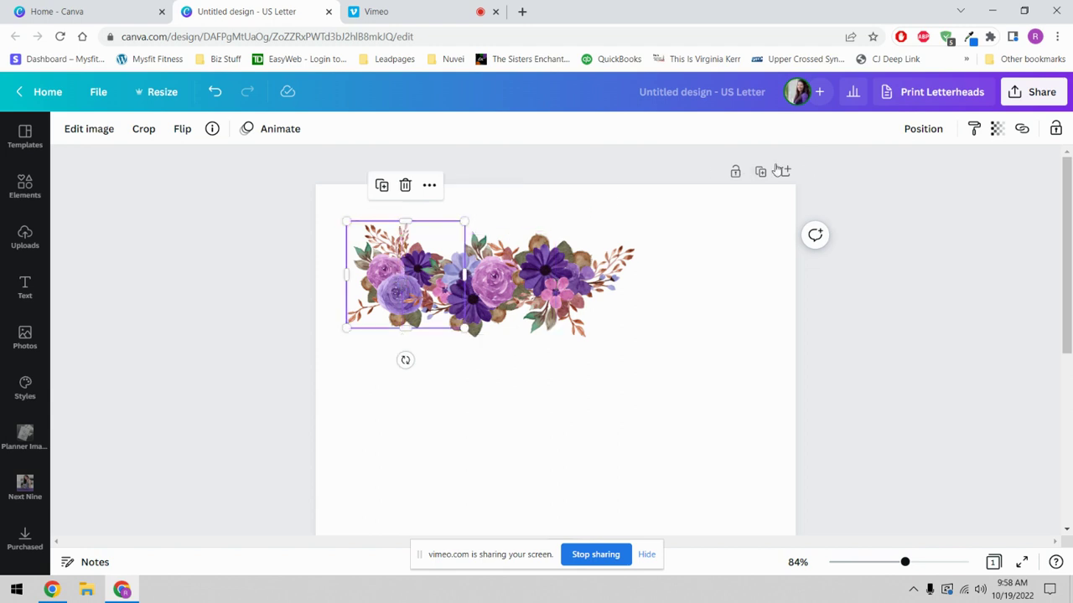
click(913, 129)
click(712, 170)
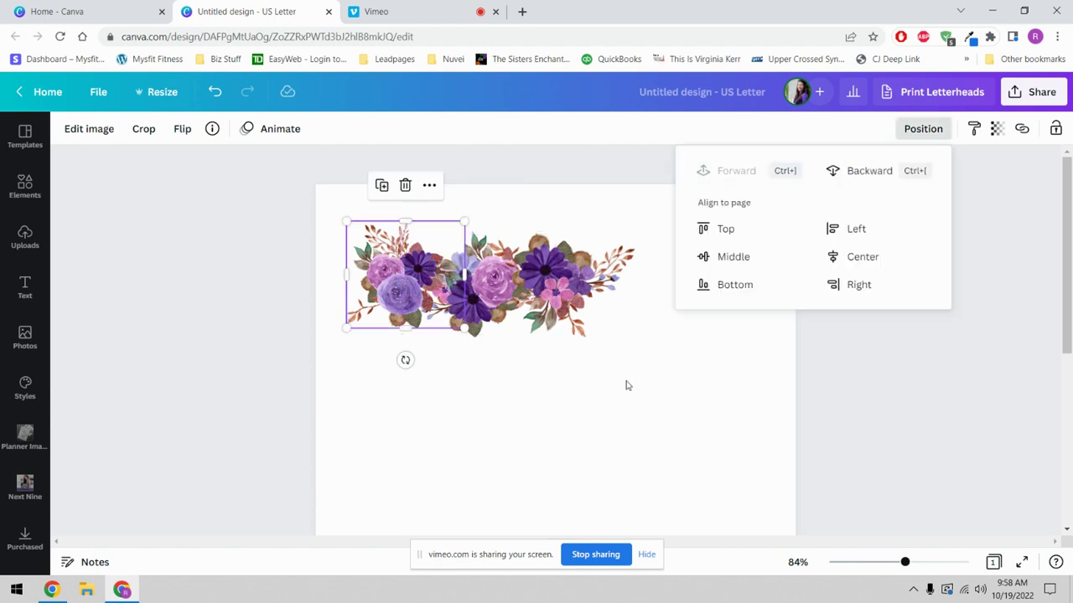
click(507, 448)
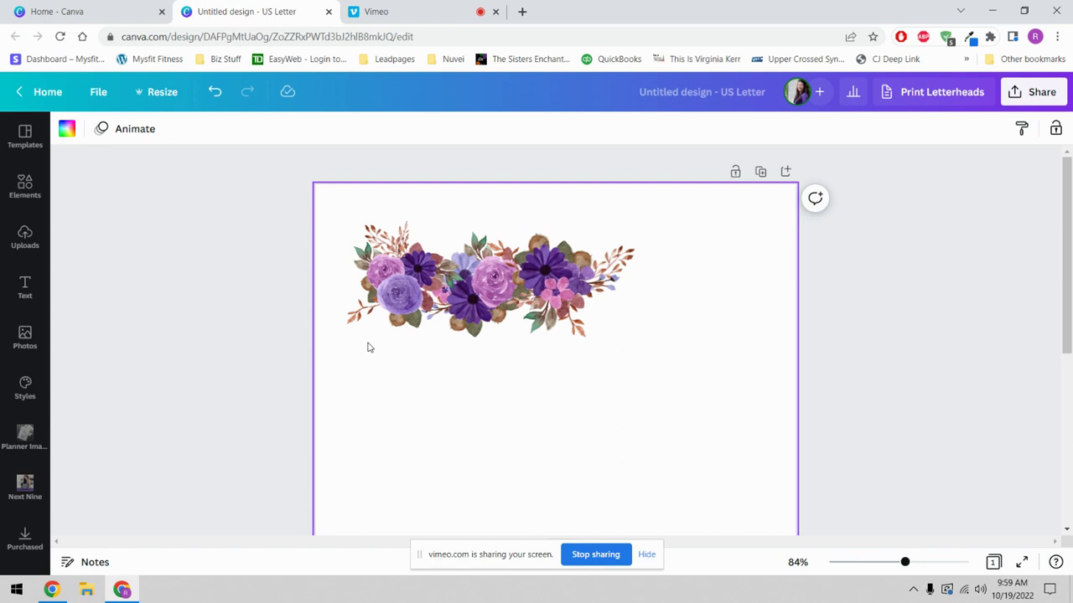
Flip the leftmost bouquet horizontally.
click(573, 303)
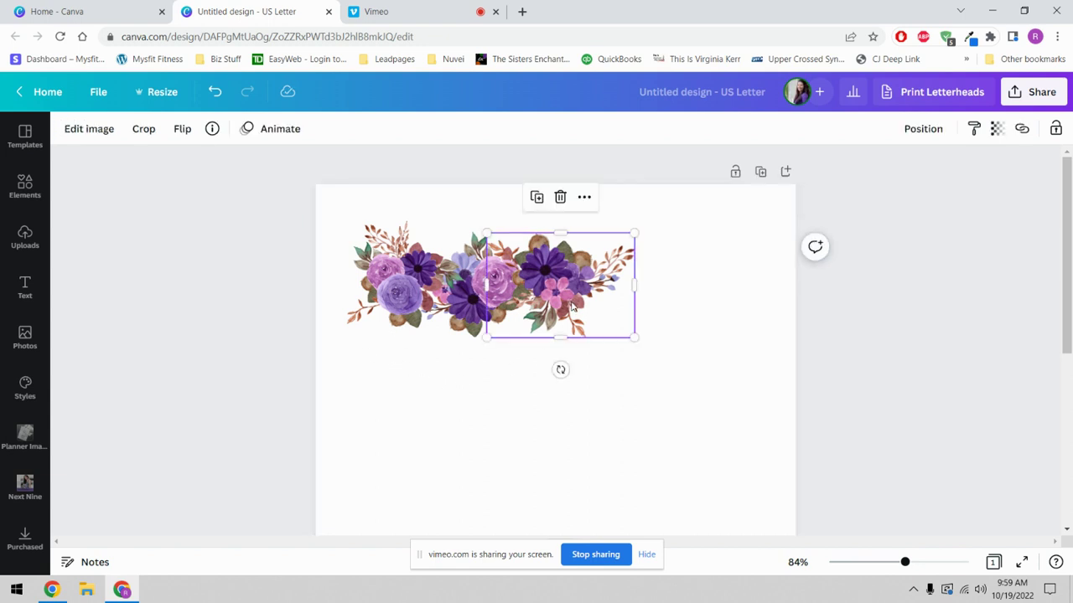
mouse_move(560, 370)
mouse_down()
mouse_move(587, 359)
mouse_move(542, 374)
mouse_move(560, 372)
mouse_up()
click(413, 293)
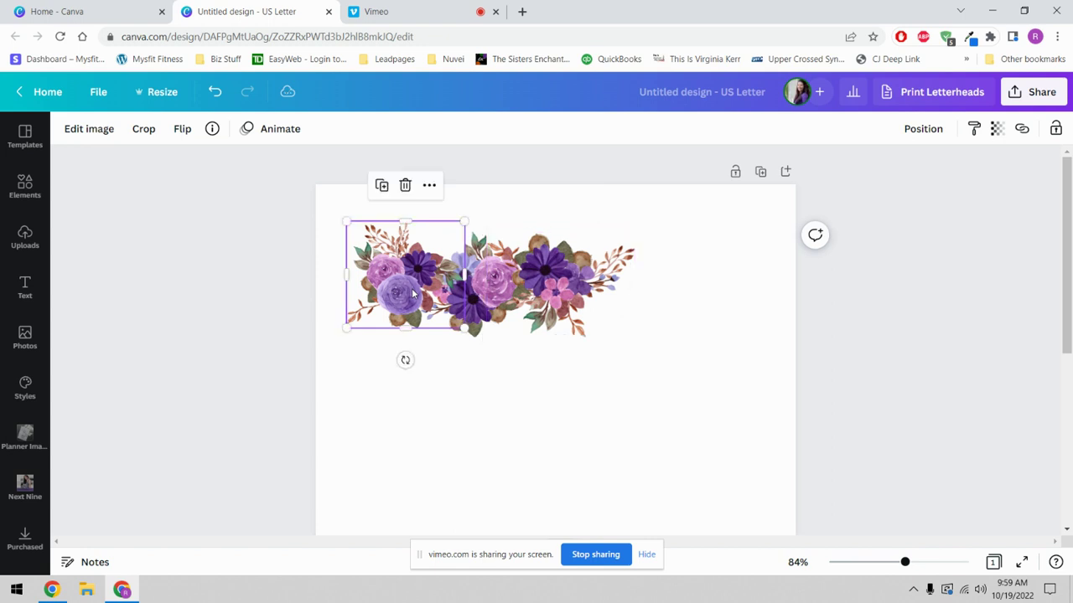
click(182, 129)
click(182, 164)
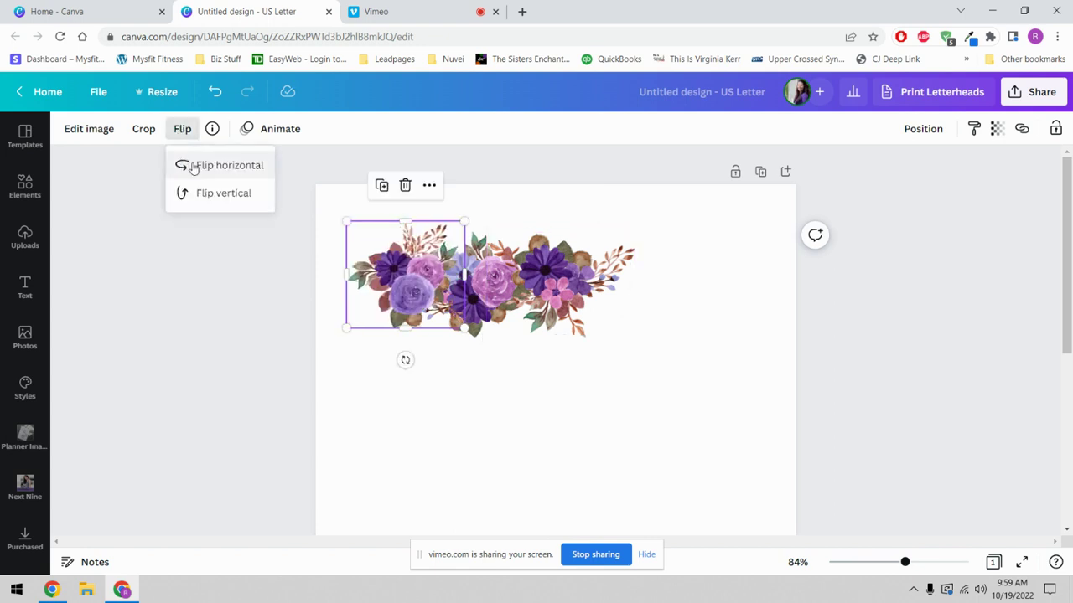
Try flipping the leftmost bouquet vertically, and undo both its vertical and horizontal flips.
click(205, 194)
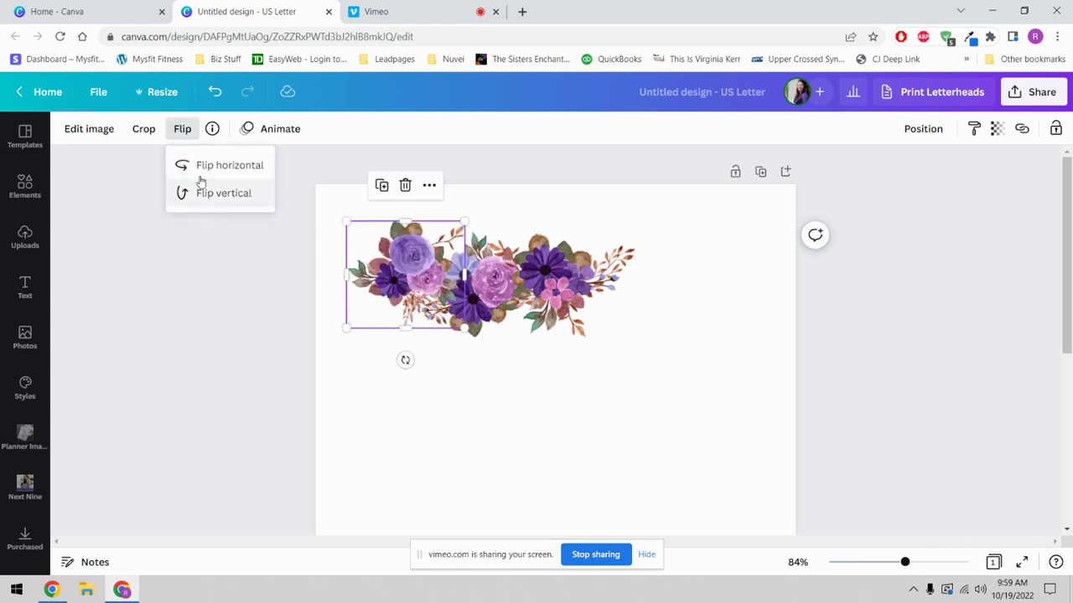
click(196, 140)
click(213, 94)
click(212, 94)
click(536, 383)
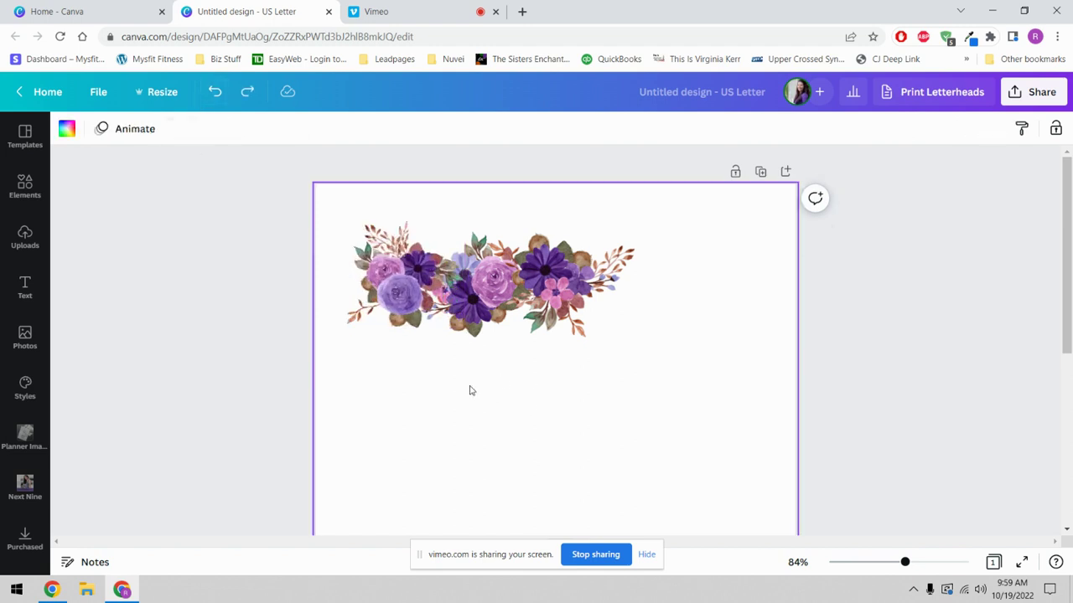
Group the three overlapping bouquets and move the group slightly closer to the page's top edge.
drag(356, 346, 630, 251)
click(891, 130)
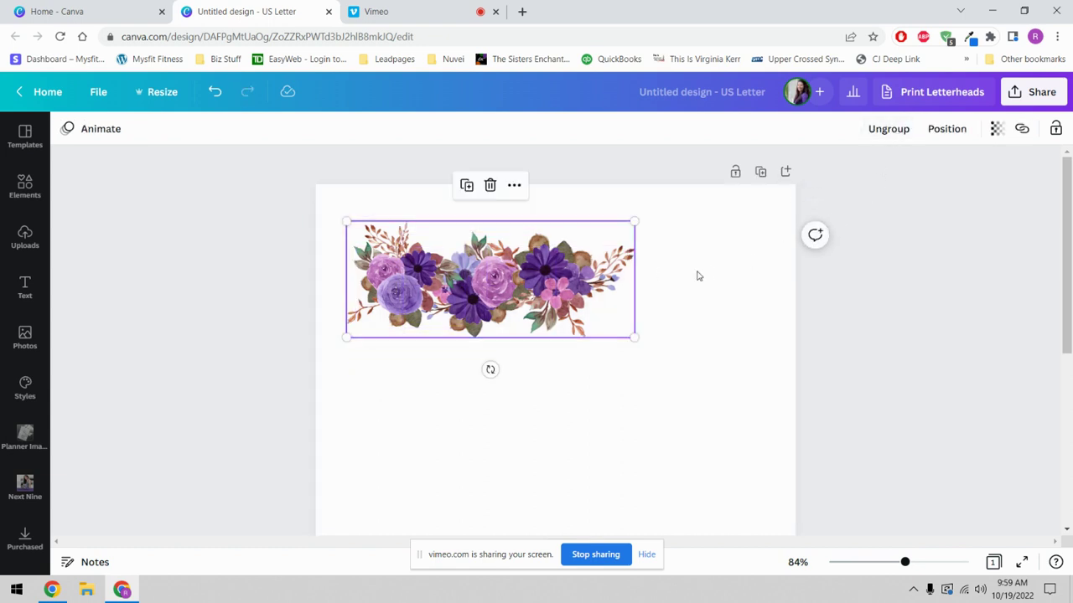
click(538, 298)
mouse_move(538, 297)
mouse_down()
mouse_move(600, 269)
mouse_move(529, 282)
mouse_up()
click(574, 189)
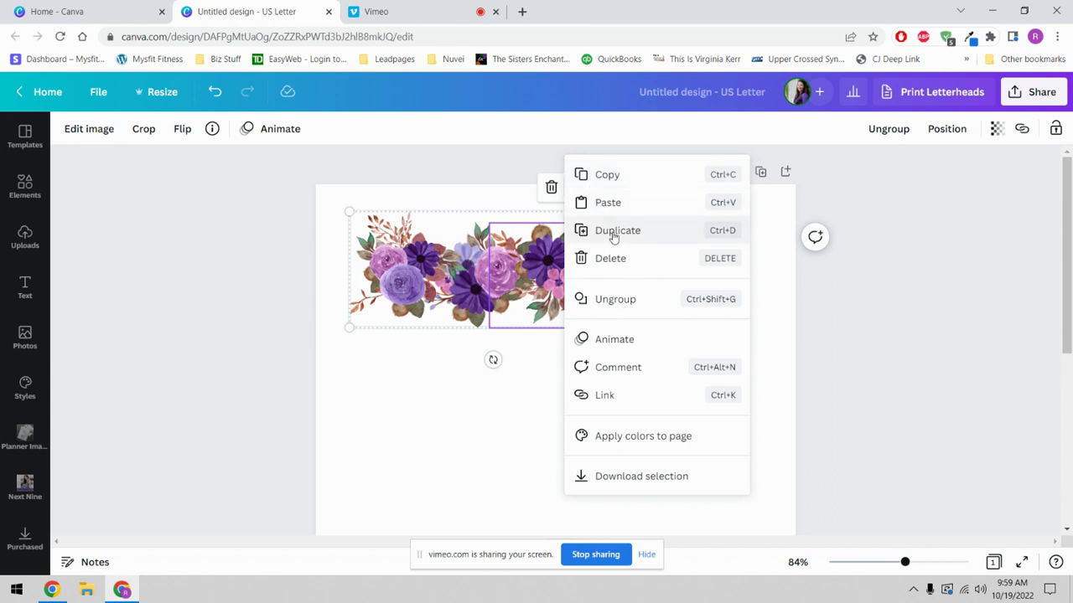
click(605, 232)
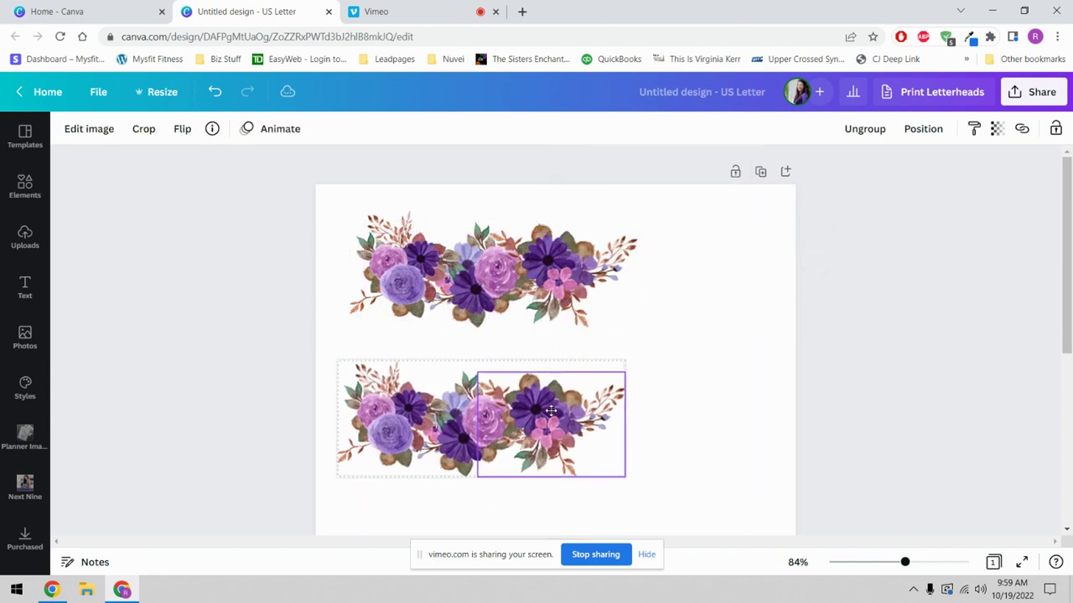
click(636, 326)
drag(635, 325, 600, 299)
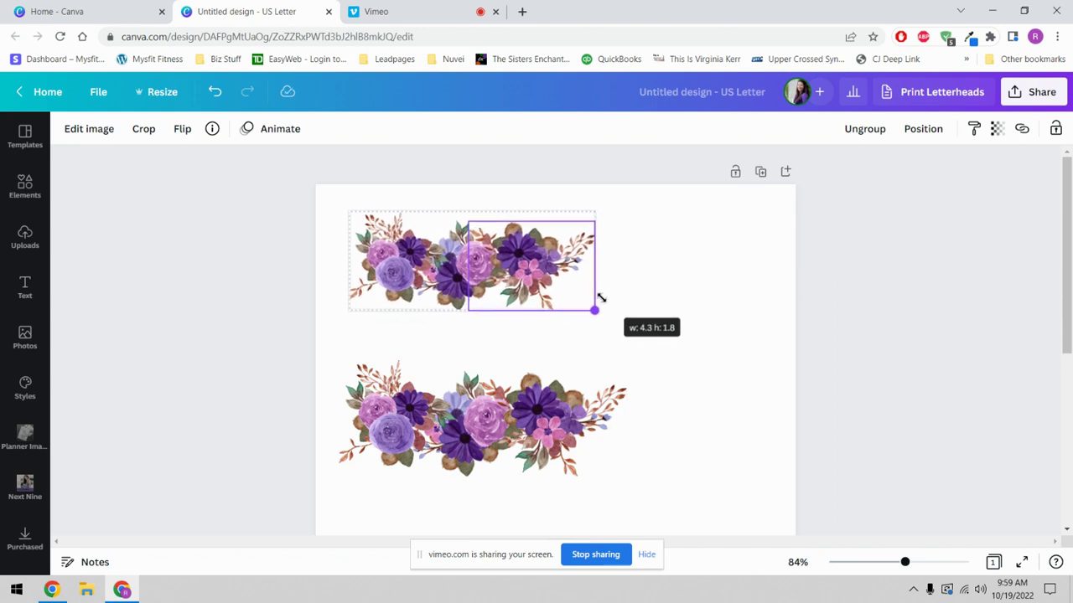
click(214, 92)
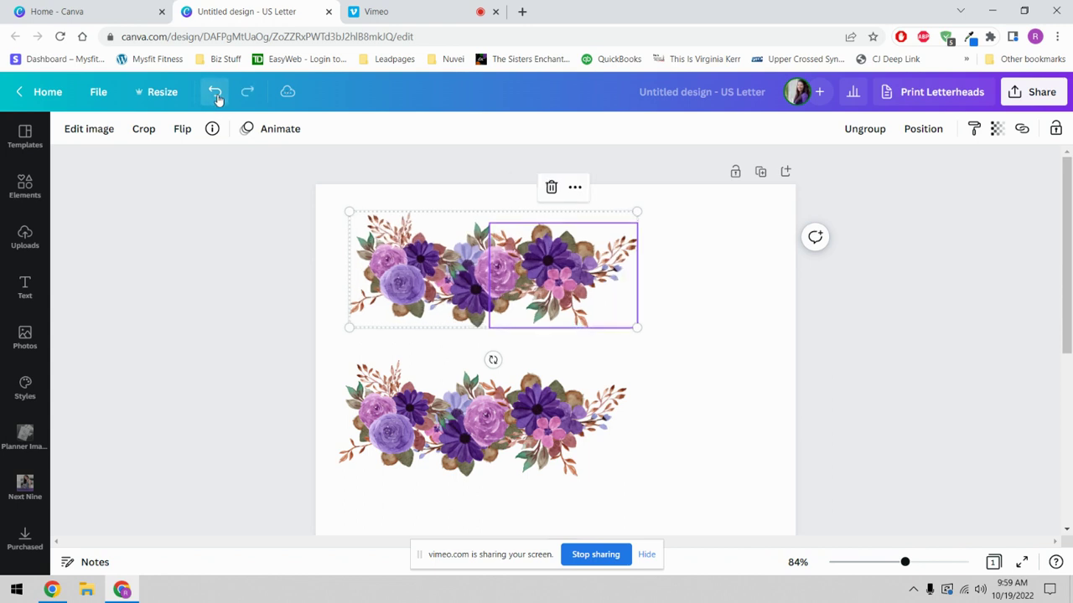
click(214, 92)
Shrink the grouped bouquets proportionally to about half the page width.
click(458, 378)
click(474, 278)
drag(637, 328, 580, 290)
click(531, 350)
Duplicate the bouquet group and align the copy to its right, slightly overlapping, to form one continuous row.
click(537, 260)
click(529, 184)
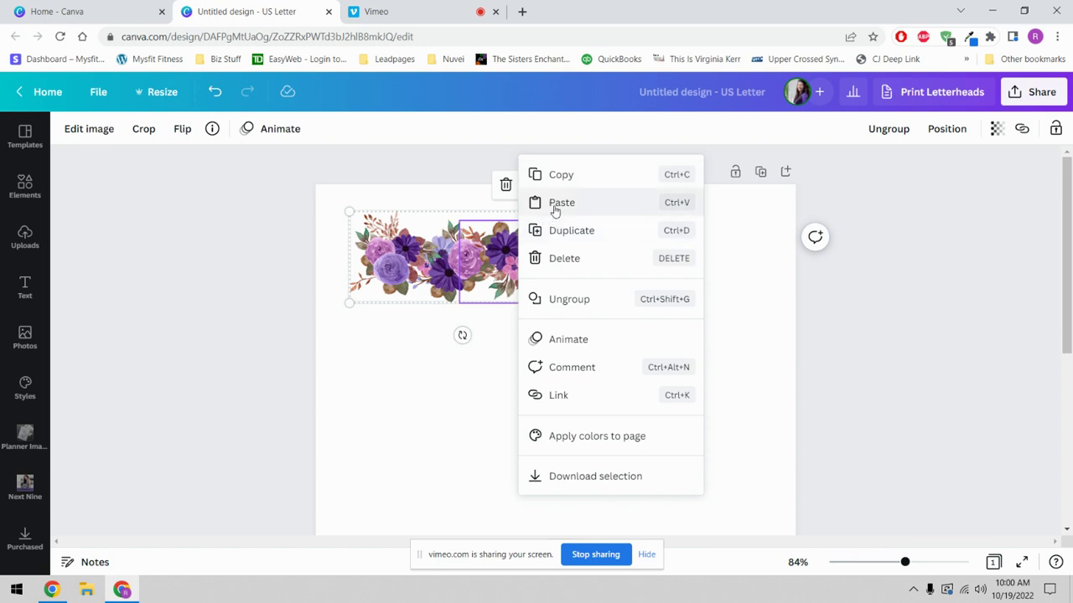
click(545, 230)
drag(515, 317, 636, 255)
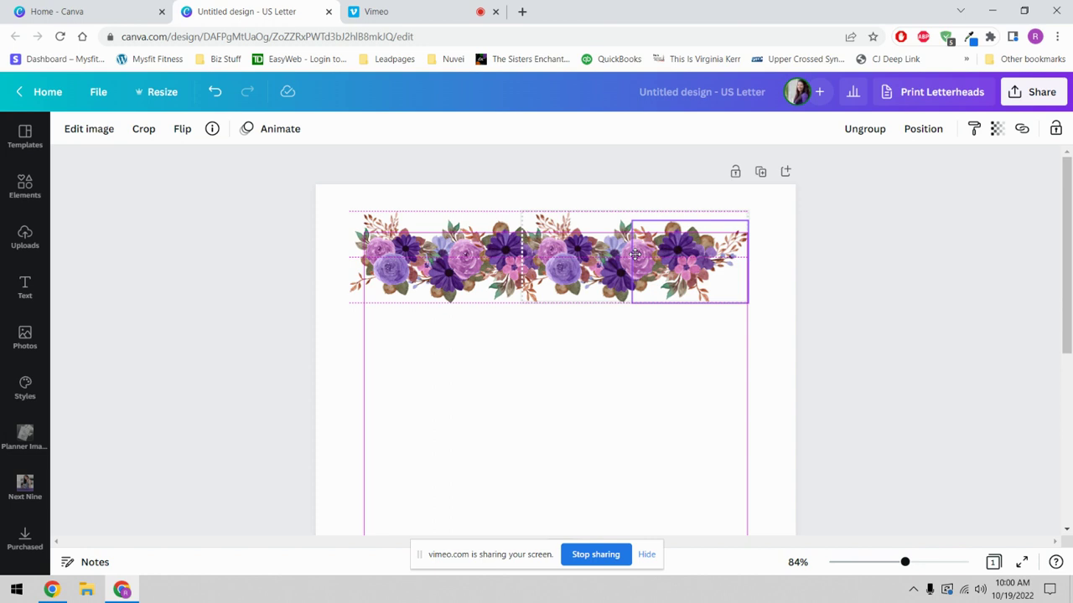
drag(635, 255, 635, 257)
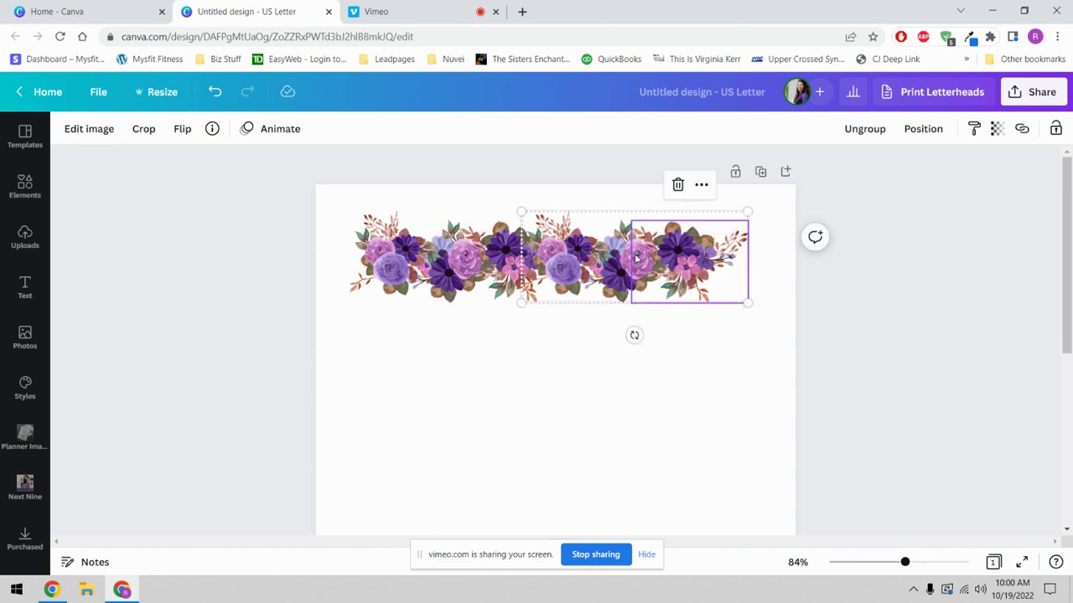
Group the two floral rows into one garland and move it partly off the page's top-left corner.
click(461, 349)
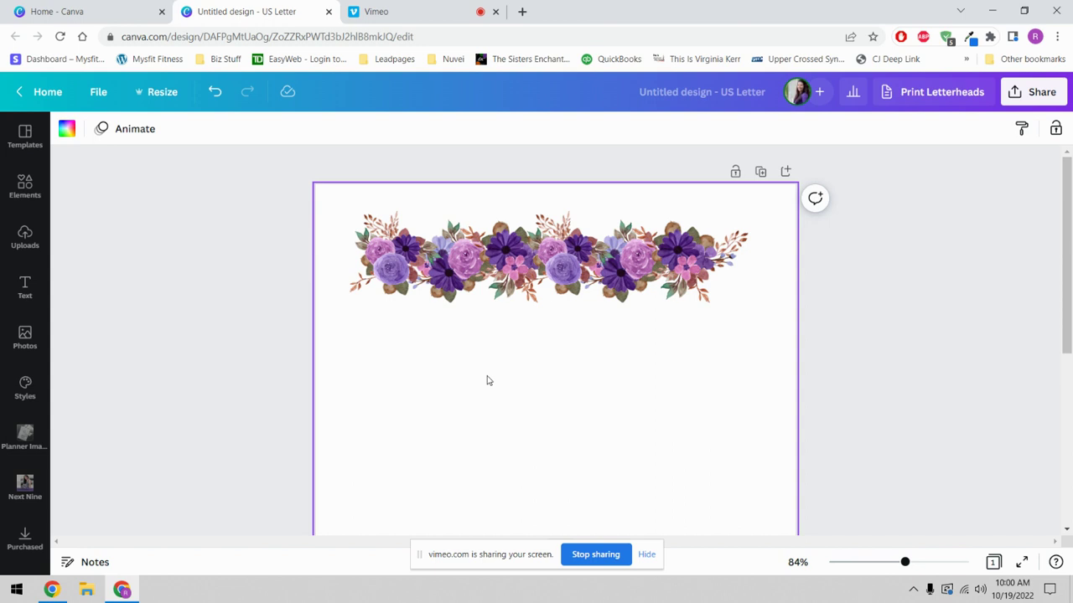
drag(372, 316, 718, 253)
click(828, 131)
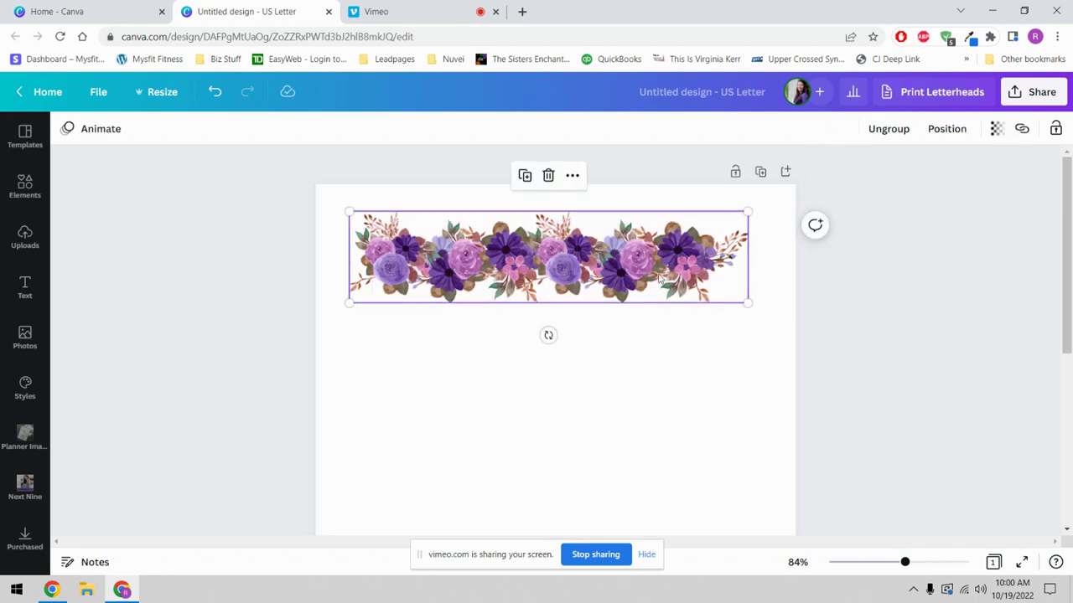
click(623, 274)
drag(622, 275, 608, 248)
mouse_move(732, 276)
mouse_down()
mouse_move(742, 279)
mouse_move(732, 275)
mouse_up()
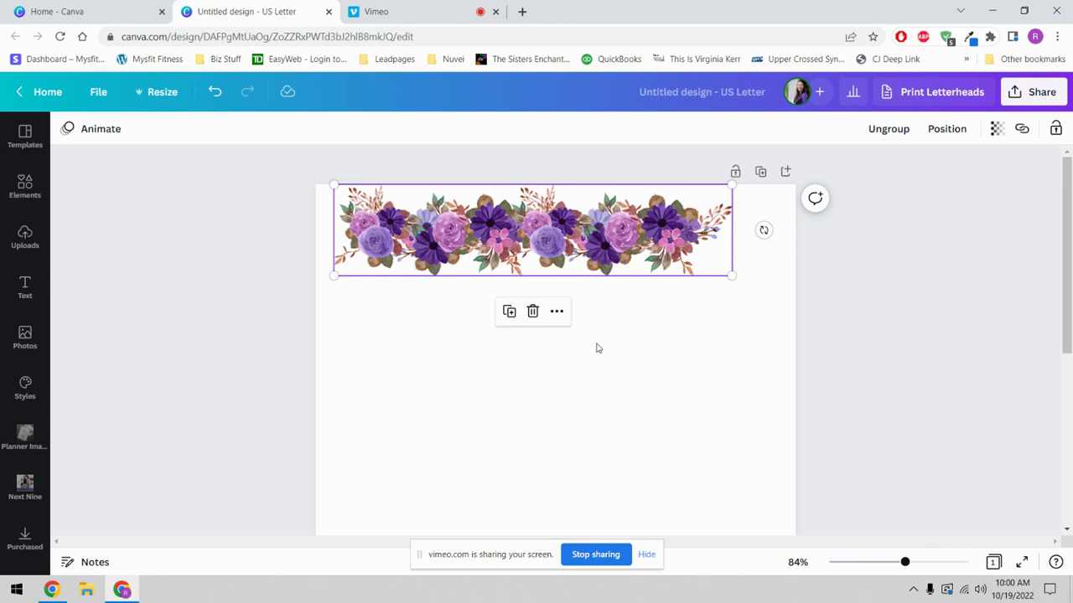
click(566, 248)
drag(566, 249, 530, 219)
Duplicate the garland and place the copy to its right so the row runs past the page's right edge.
right_click(609, 220)
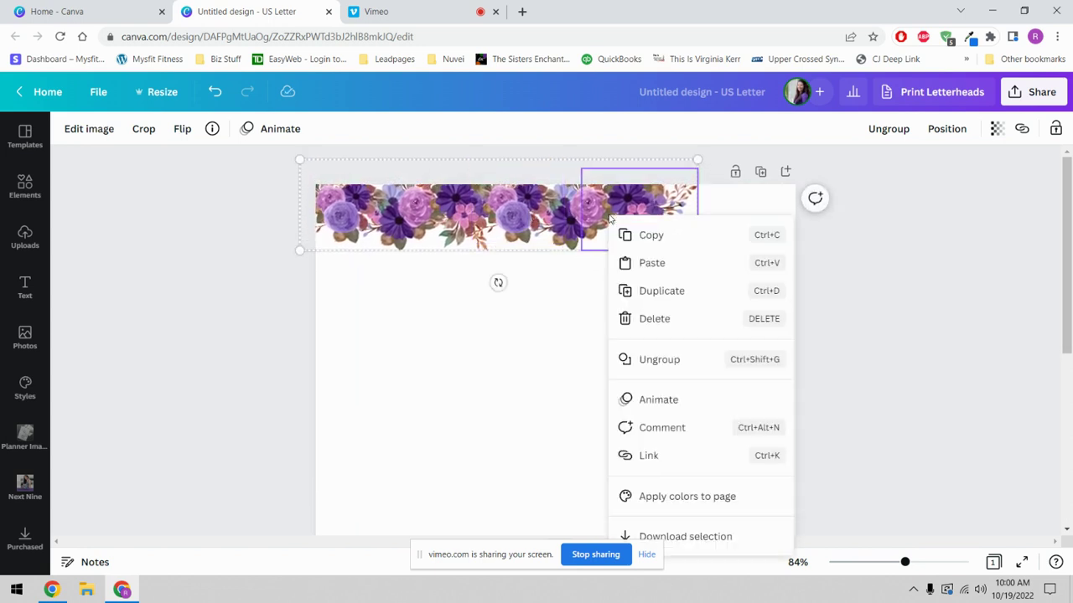
click(632, 293)
click(534, 235)
drag(534, 235, 861, 226)
Group the two garlands into a single border strip across the top of the page.
drag(521, 286, 704, 235)
click(834, 129)
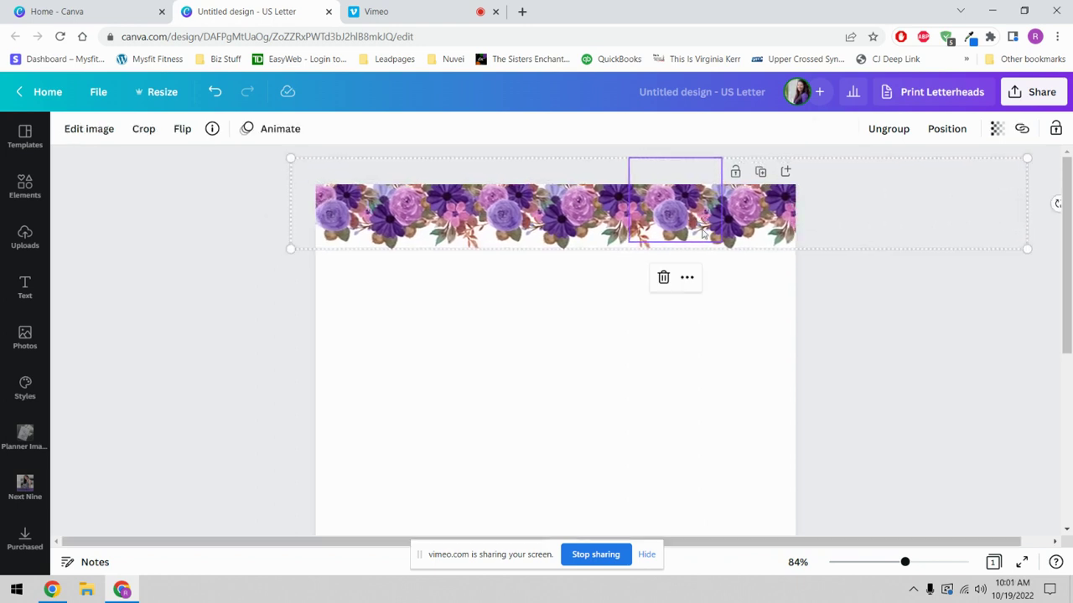
click(583, 373)
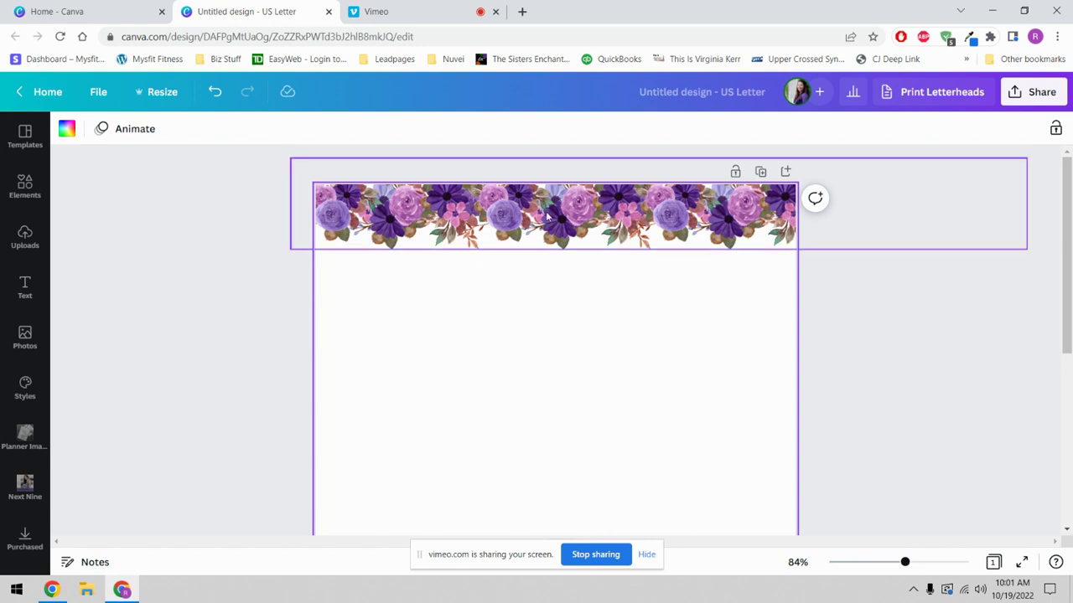
Rotate the grouped floral border to vertical and position it along the full height of the page's left edge.
drag(546, 215, 544, 259)
drag(658, 345, 821, 268)
drag(698, 315, 392, 318)
drag(904, 562, 883, 562)
drag(442, 448, 425, 462)
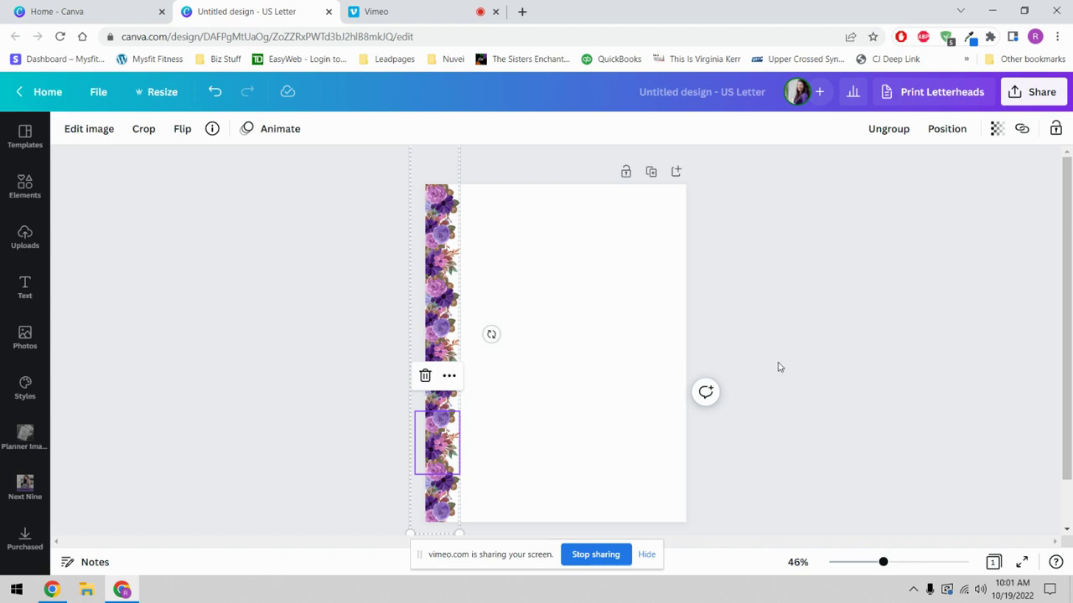
Try a duplicate of the floral border along the page's right edge, facing inward, and delete the copy.
click(449, 376)
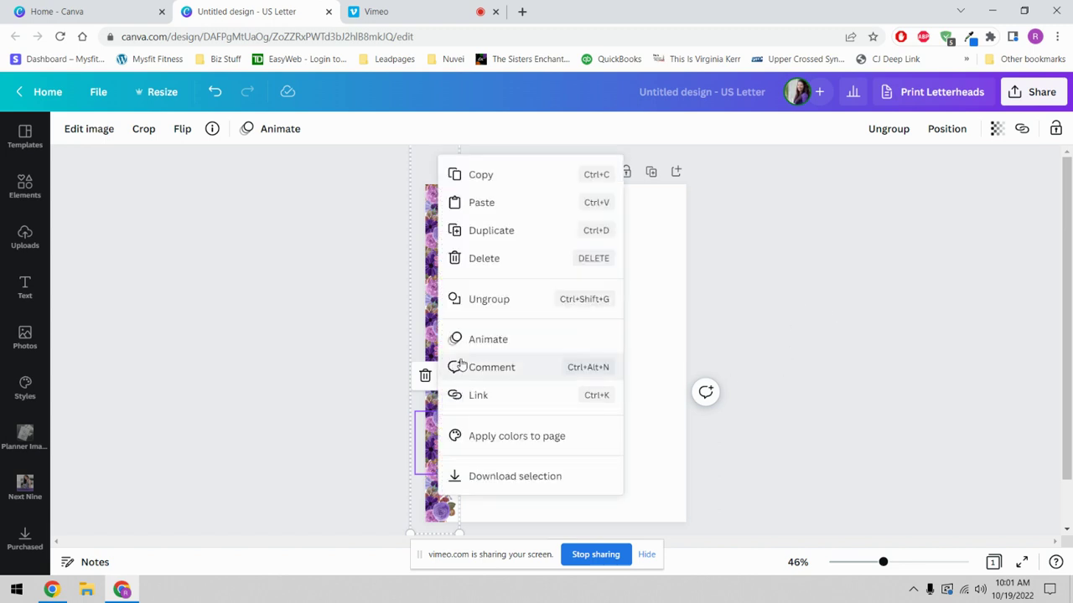
click(492, 231)
drag(441, 334, 672, 345)
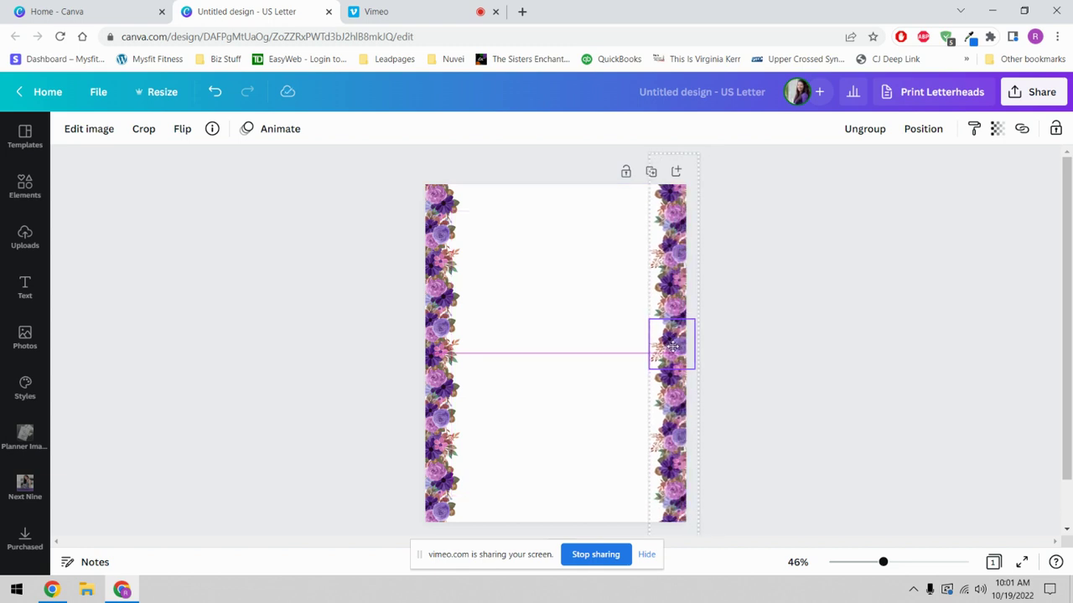
drag(672, 345, 673, 346)
click(567, 282)
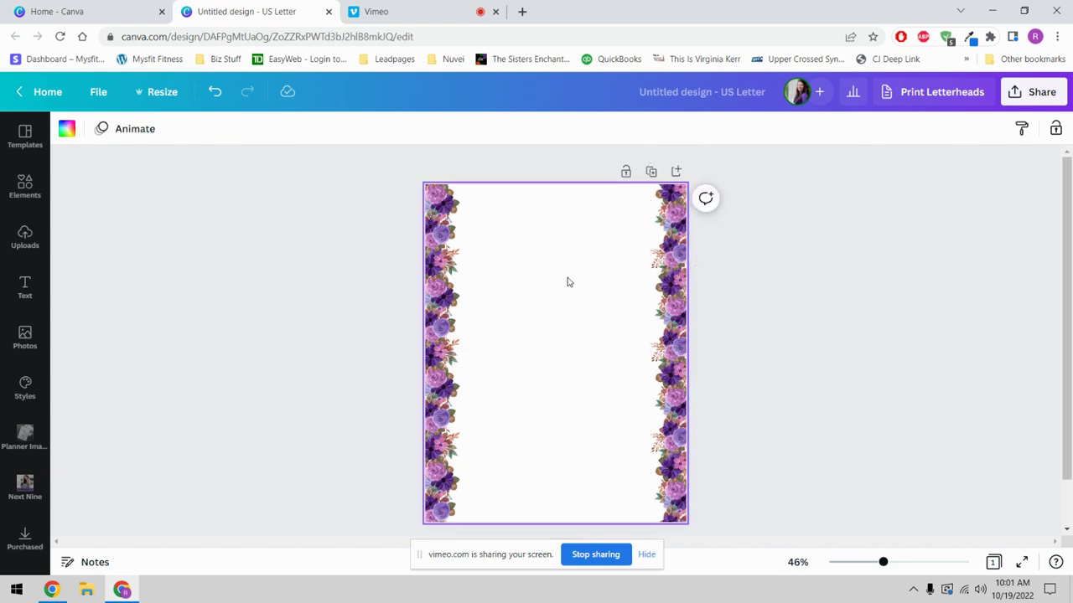
click(690, 480)
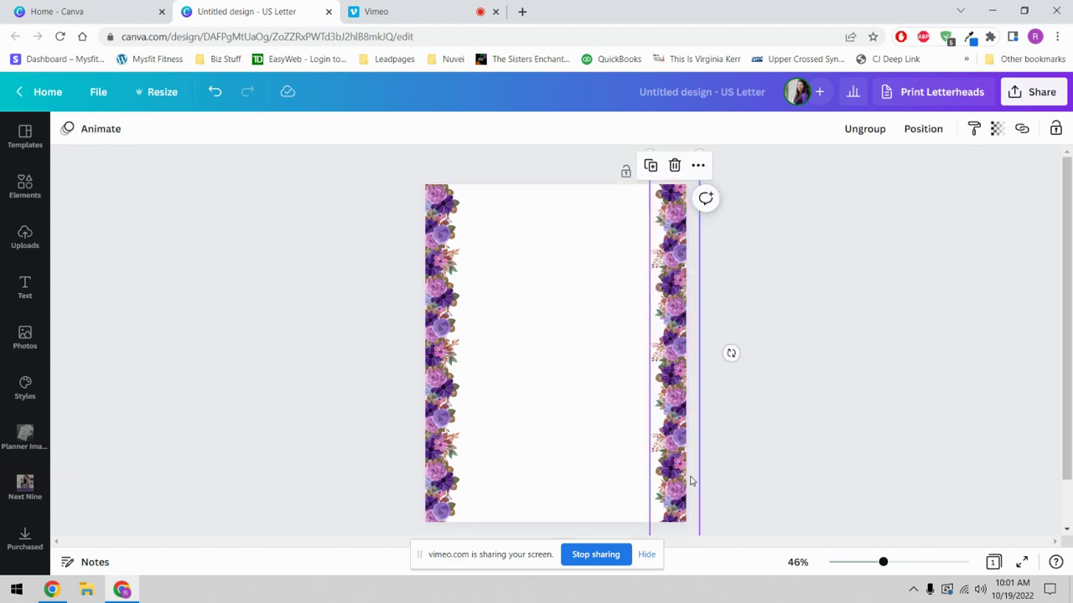
key(Delete)
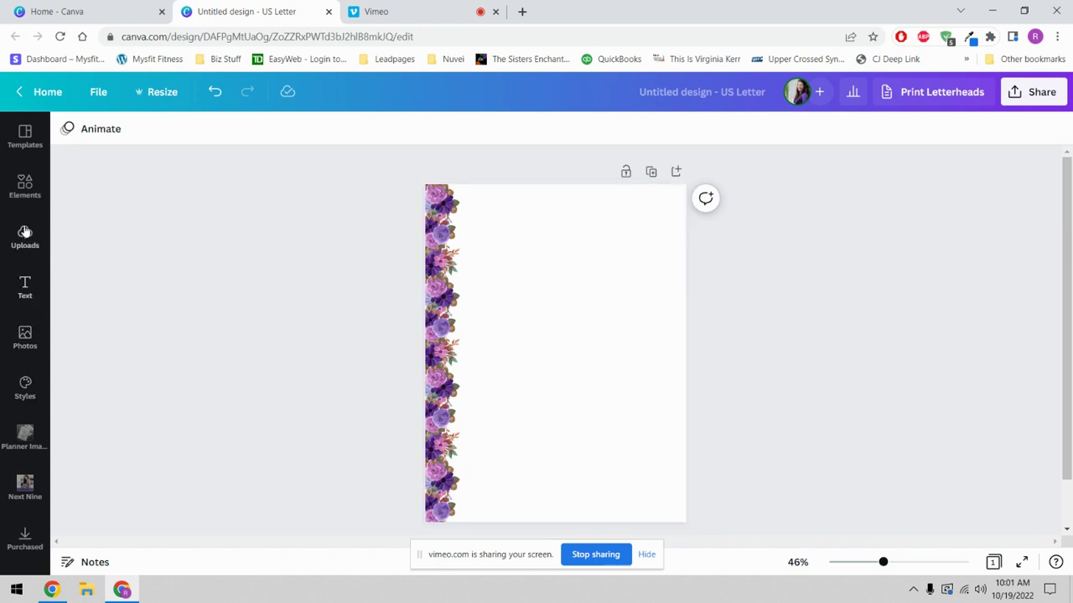
Add the dark purple bouquet and the pink rose bouquet to the page from the recommended floral graphics.
click(29, 191)
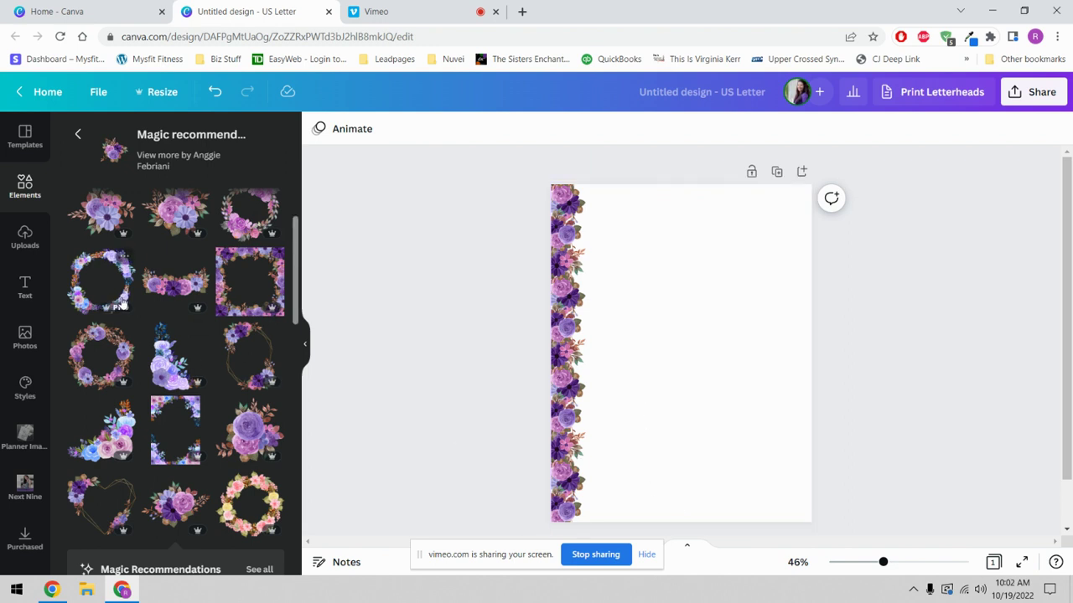
scroll(105, 235, up, 2)
click(104, 235)
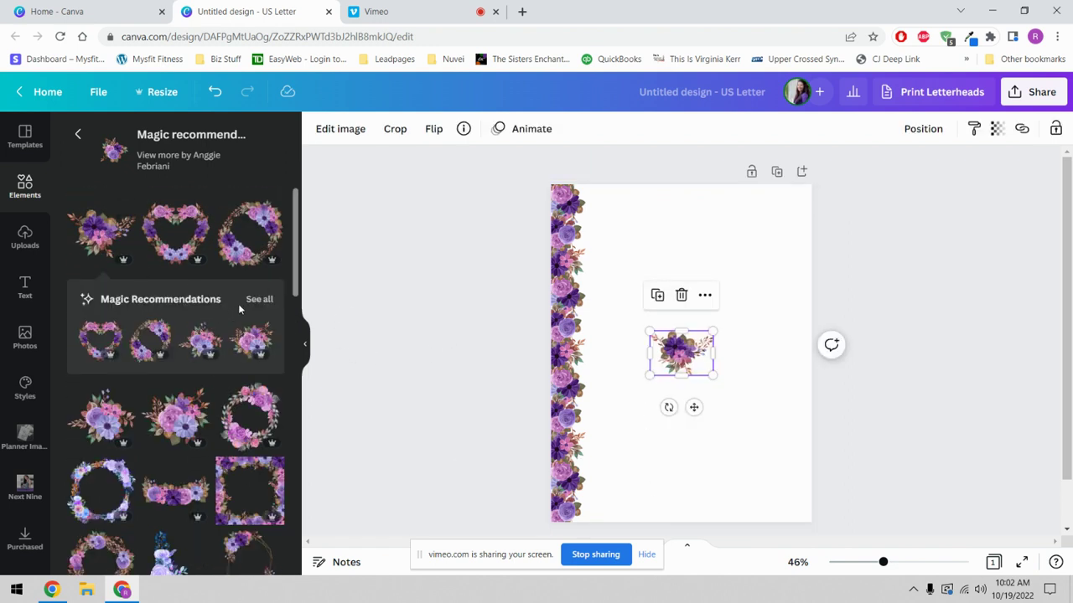
click(258, 299)
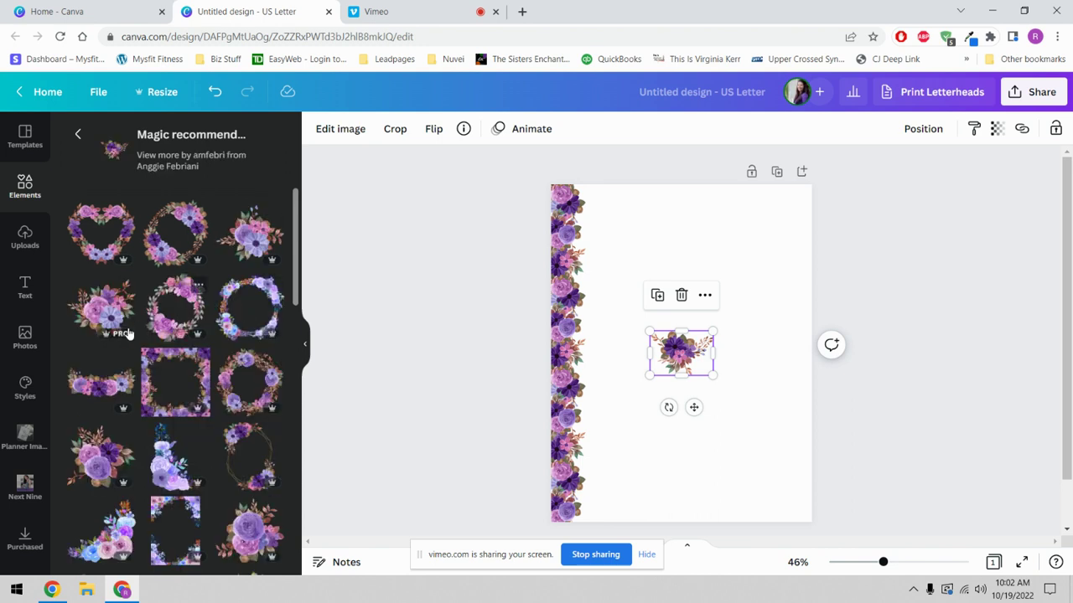
scroll(151, 393, down, 3)
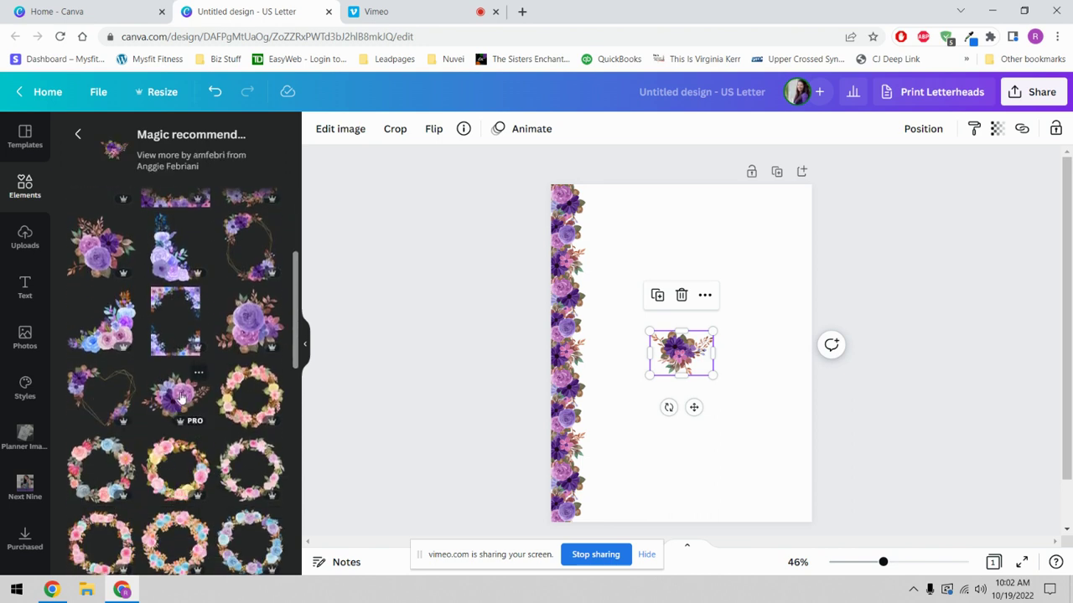
click(179, 401)
scroll(173, 381, up, 1)
scroll(175, 381, up, 1)
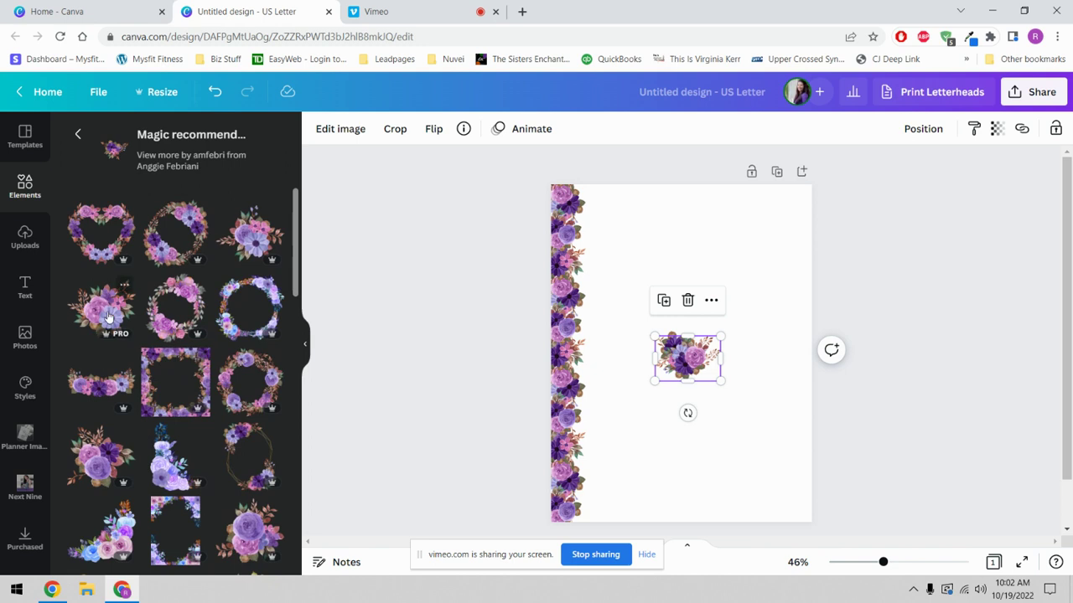
Leave the recommended graphics and clear the "purple florals" element search.
click(78, 134)
click(77, 137)
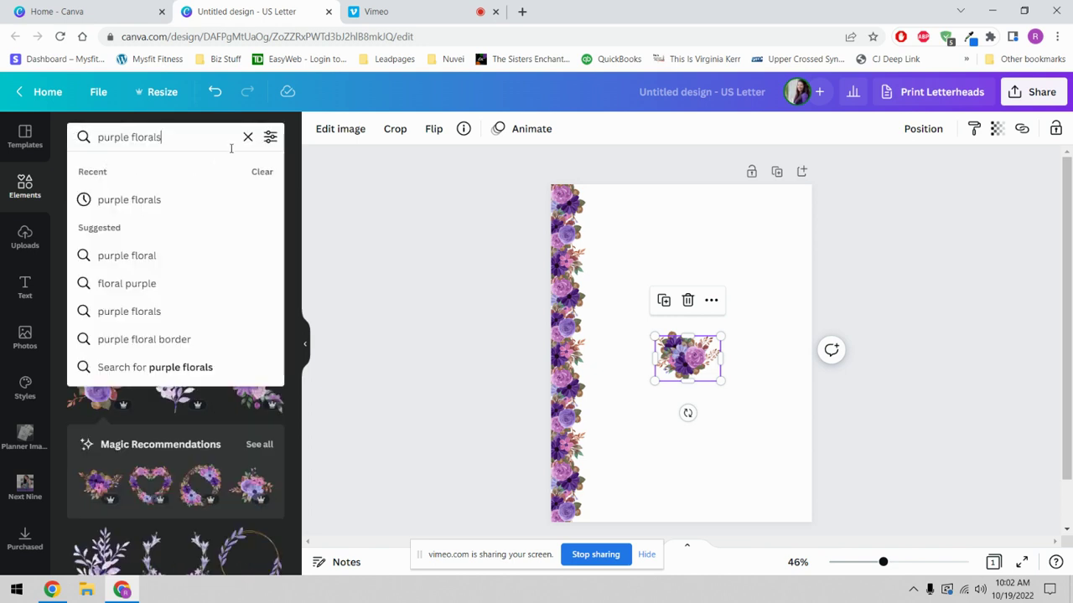
click(248, 139)
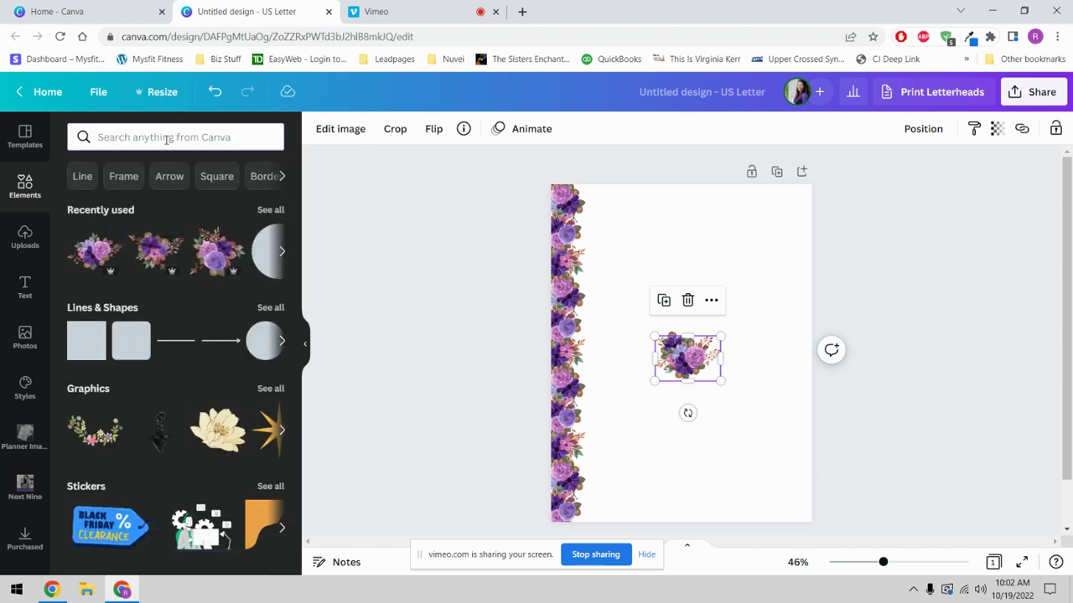
Add another recently used bouquet, move the pink rose bouquet to the right, and delete the extra dark purple copy.
click(153, 253)
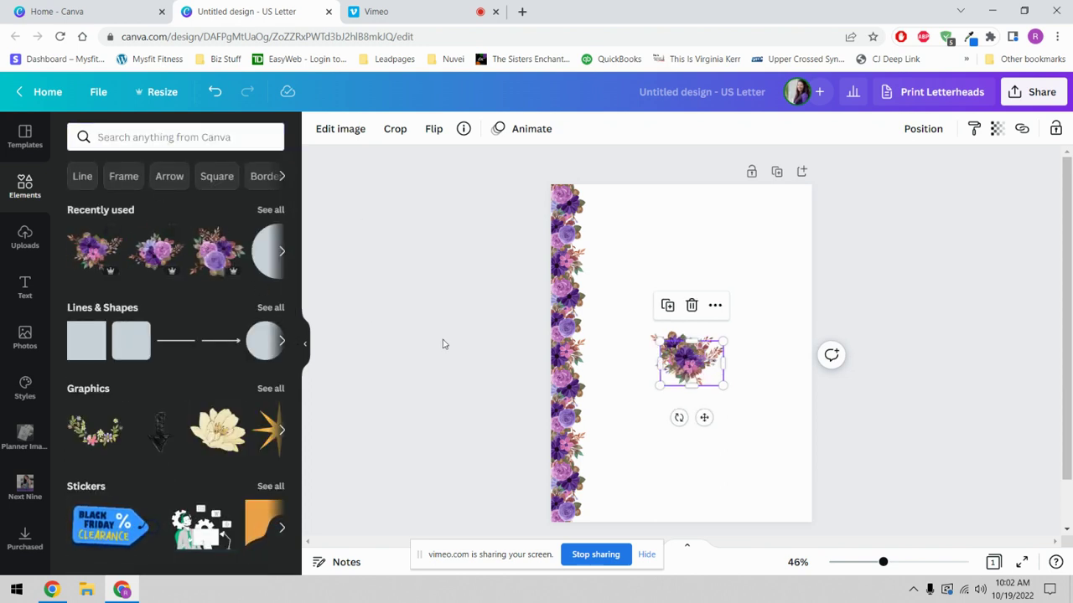
drag(670, 359, 749, 374)
click(686, 283)
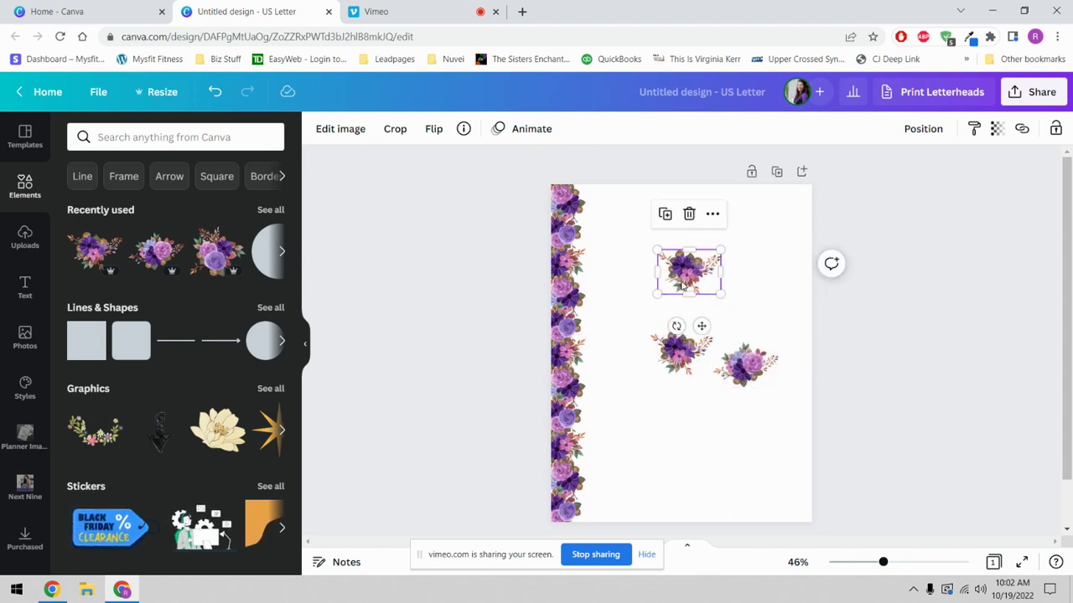
key(Delete)
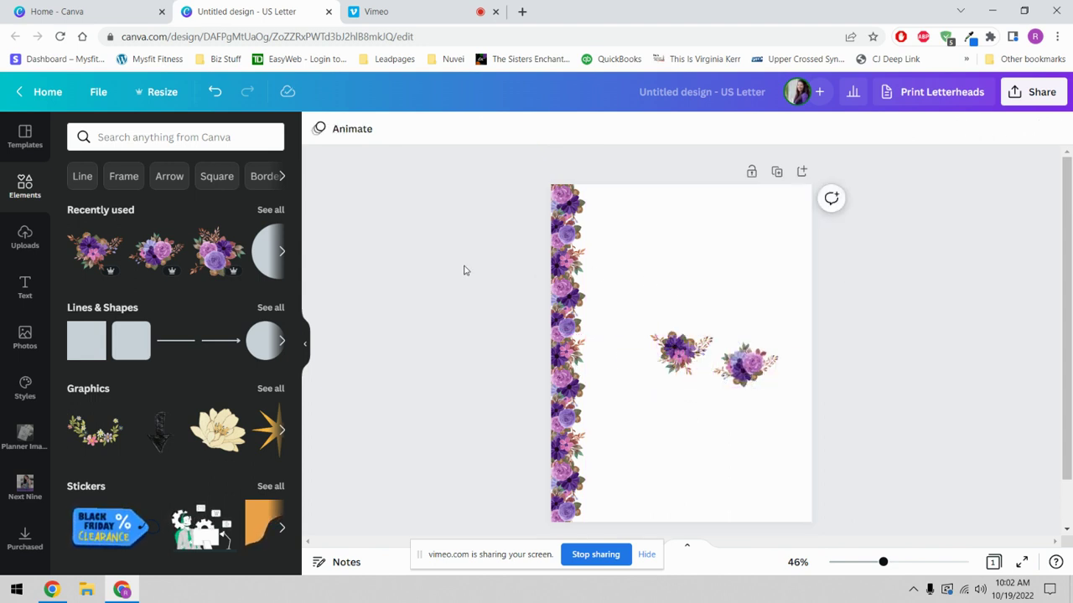
Add the recently used lavender rose bouquet and place it above the dark purple bouquet.
click(220, 263)
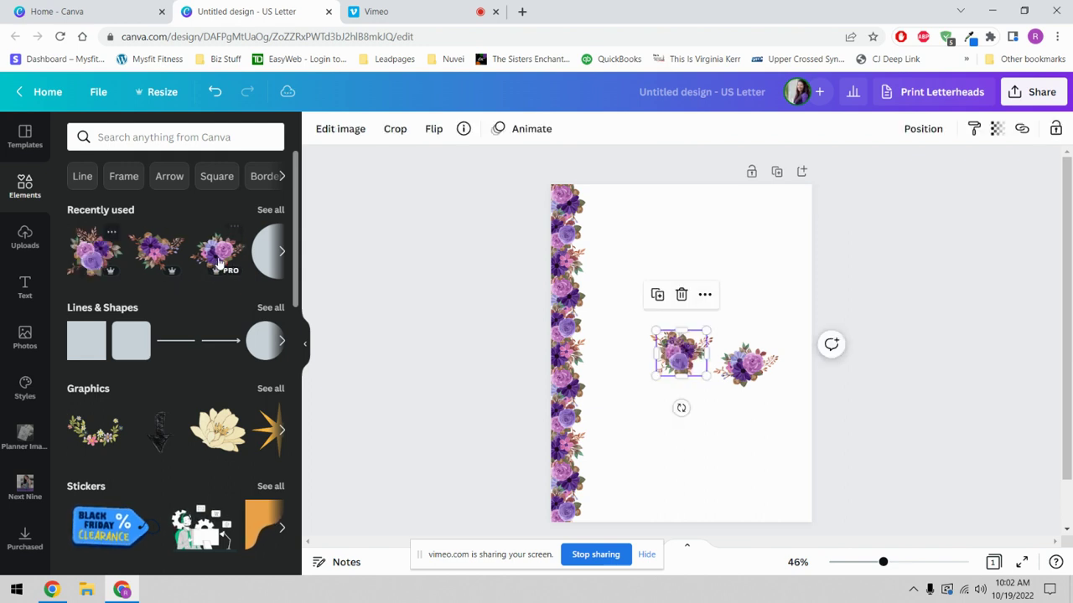
drag(682, 364, 683, 265)
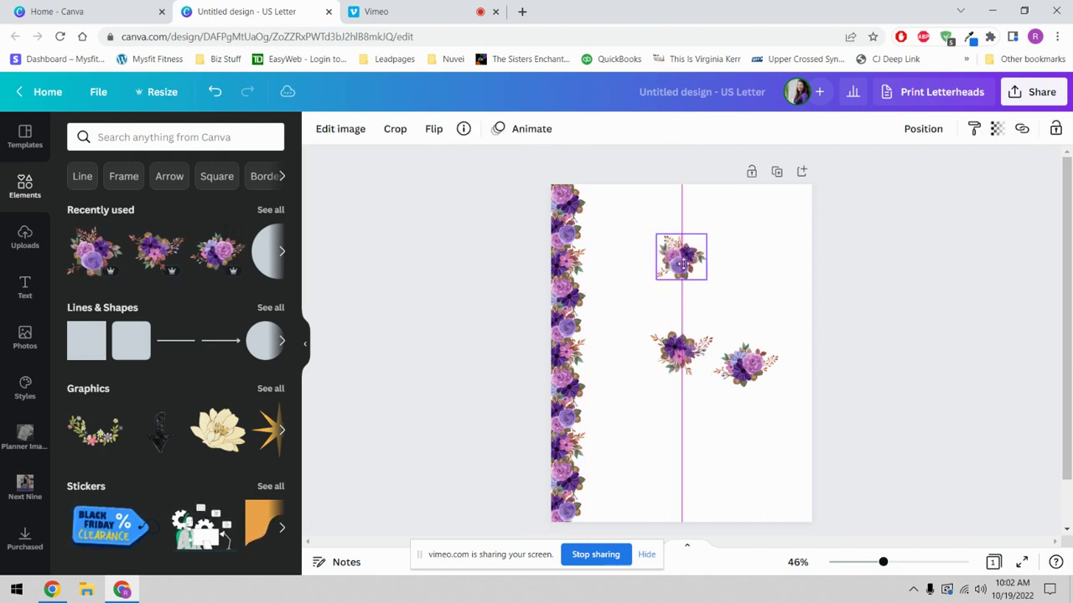
drag(883, 564, 907, 566)
click(306, 342)
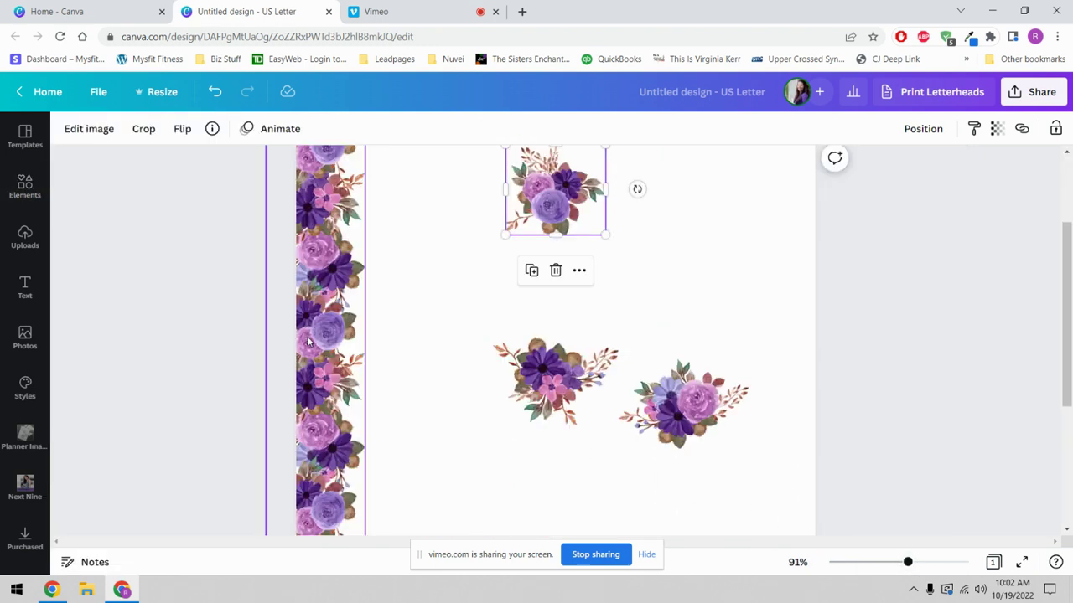
Arrange the three loose bouquets in the upper part of the page, with lavender rose above dark purple and pink rose beside them.
scroll(634, 394, up, 3)
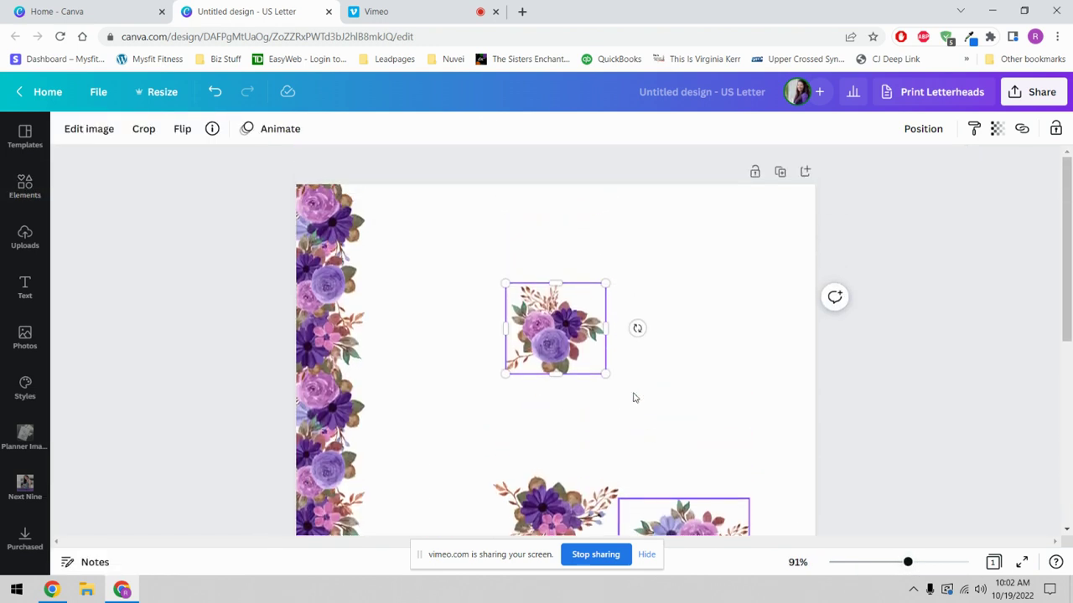
drag(552, 343, 664, 273)
drag(553, 512, 555, 373)
drag(689, 524, 701, 412)
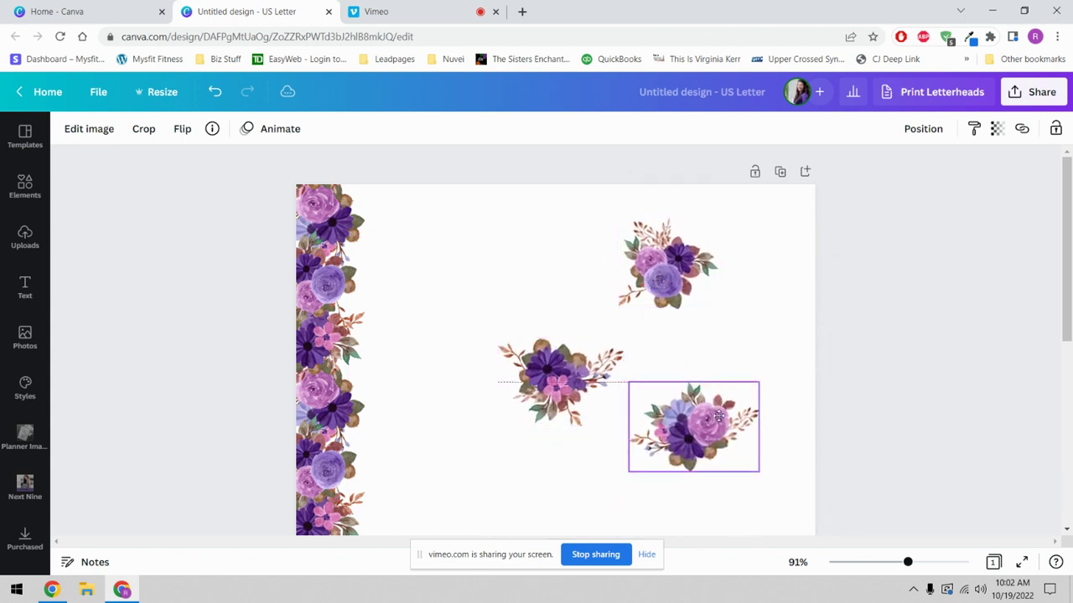
drag(662, 273, 572, 275)
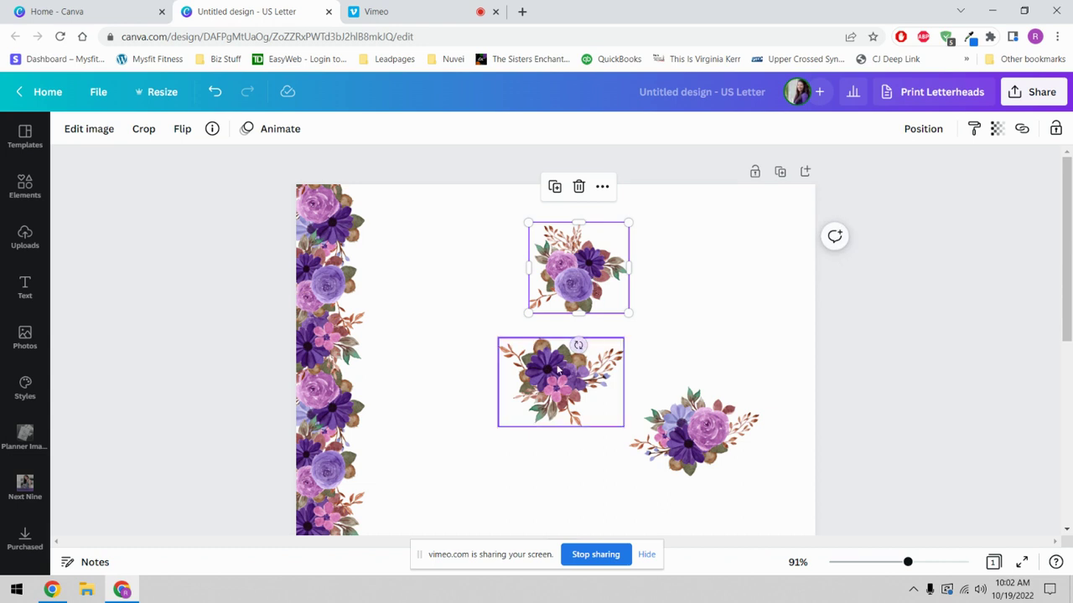
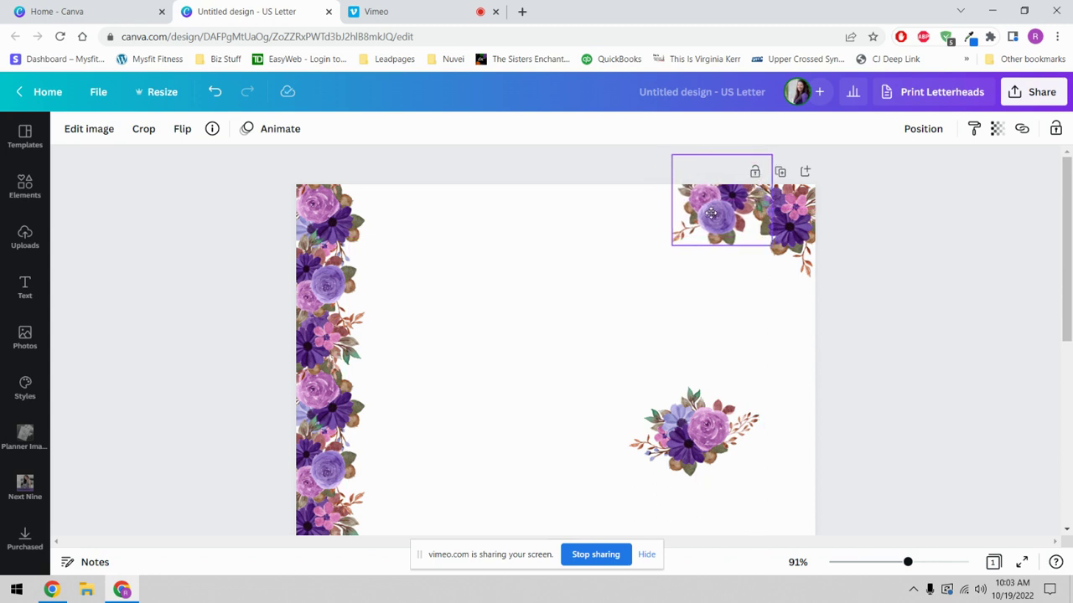
Send the lavender rose bouquet on the top edge backward, behind the dark purple bouquet in the upper-right corner.
click(921, 128)
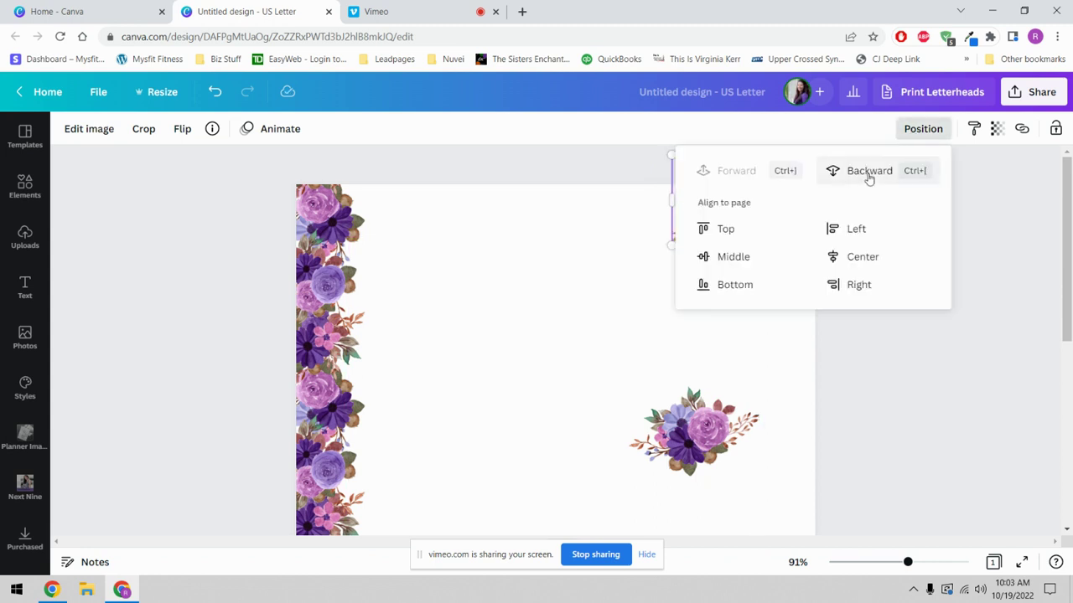
click(869, 172)
click(596, 363)
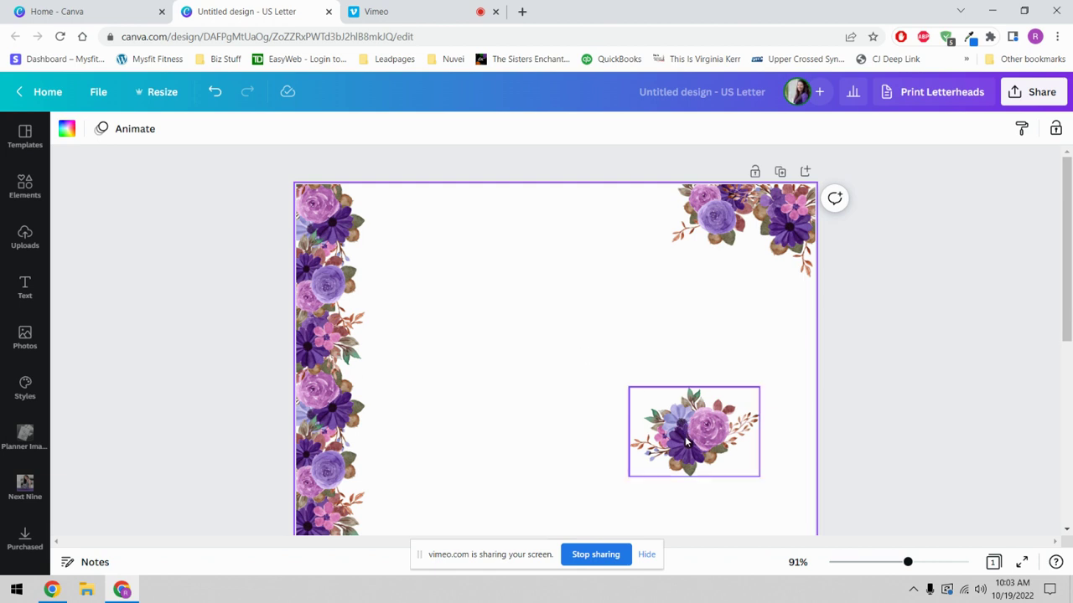
Turn the pink rose bouquet to run down the page's right edge under the corner bouquet, and send it backward.
drag(685, 435, 782, 328)
drag(785, 395, 781, 314)
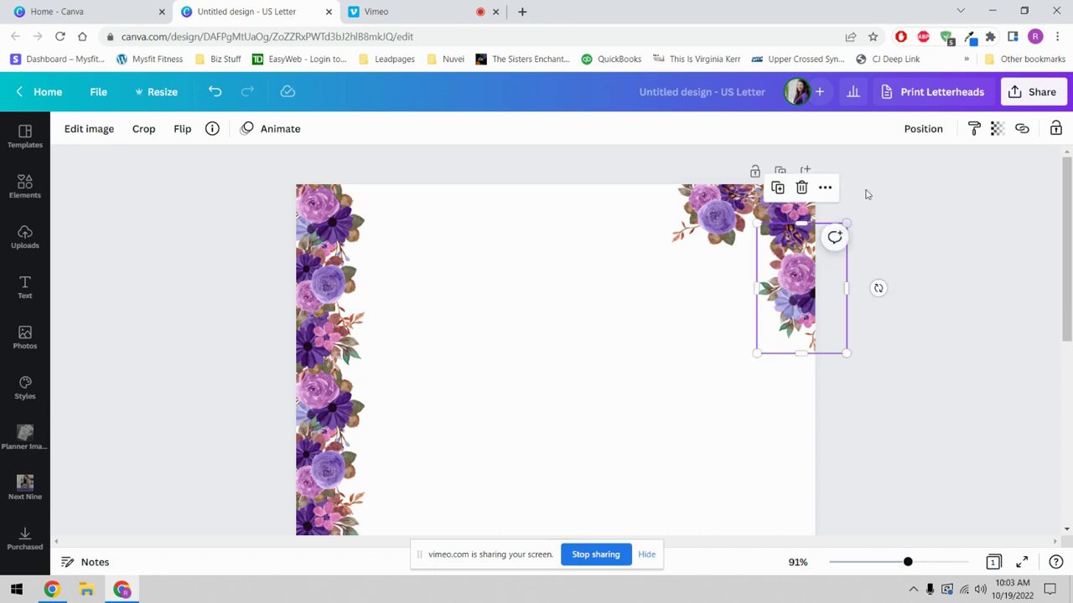
click(905, 130)
click(668, 415)
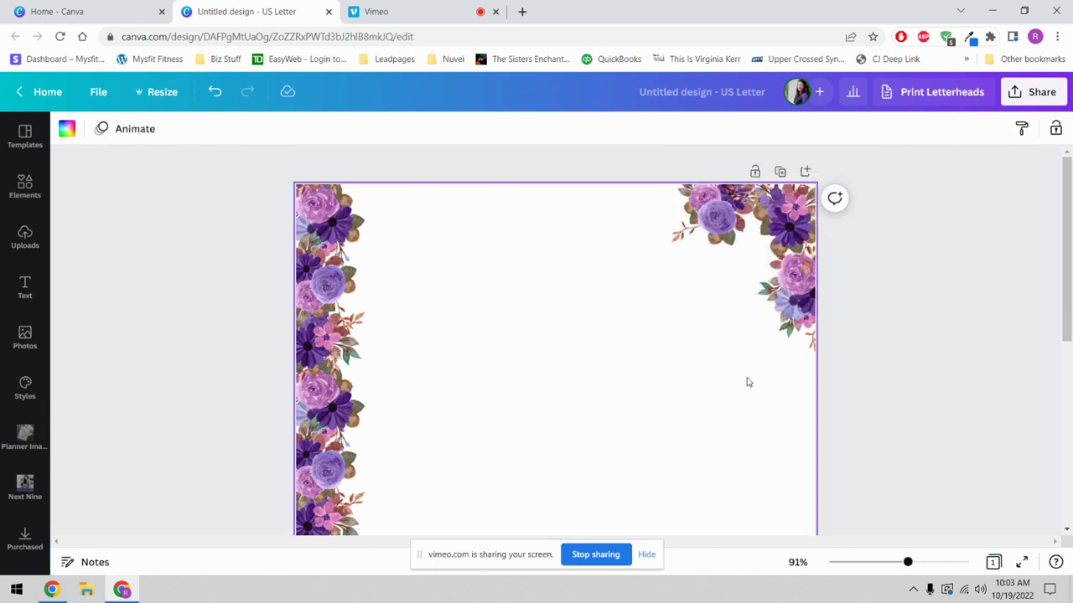
drag(796, 313, 795, 302)
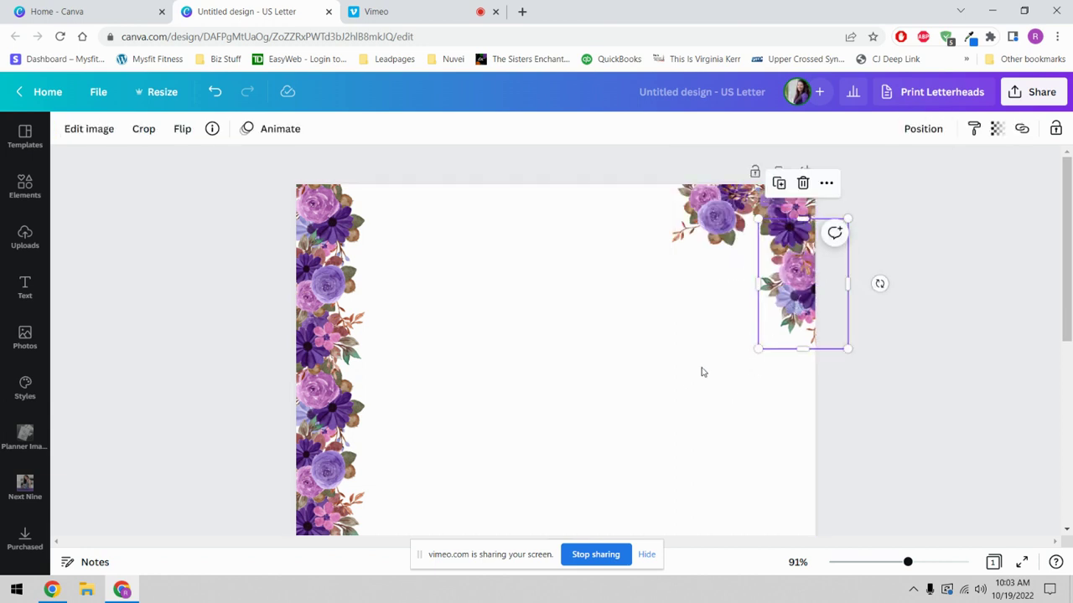
click(677, 384)
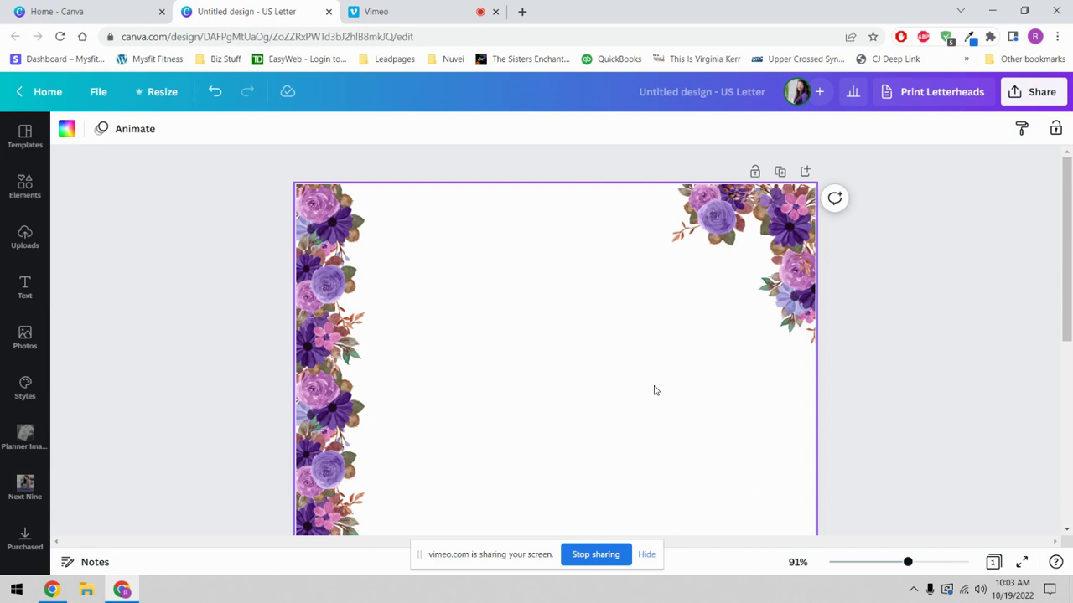
Copy and paste the dark purple corner bouquet and move the copy beside the lavender rose bouquet on the top edge.
click(787, 227)
right_click(786, 227)
click(813, 190)
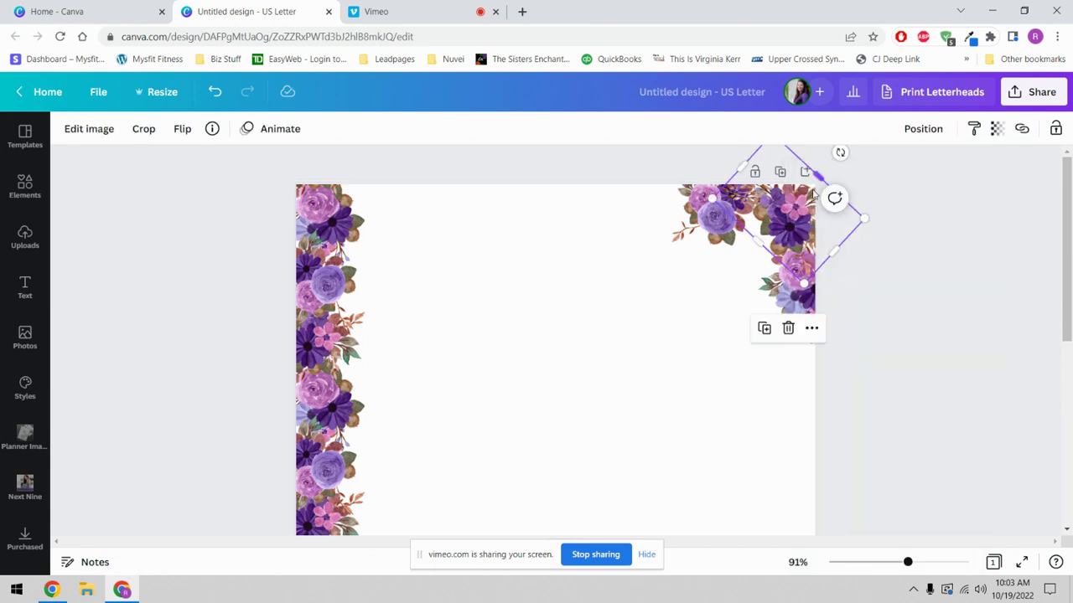
right_click(738, 258)
click(758, 299)
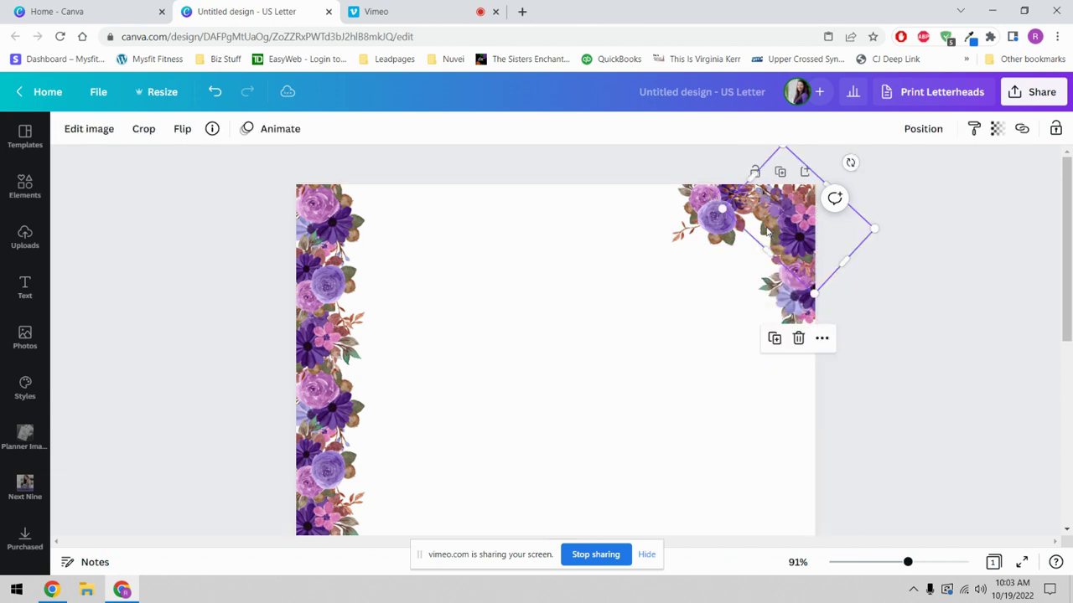
drag(772, 237, 638, 234)
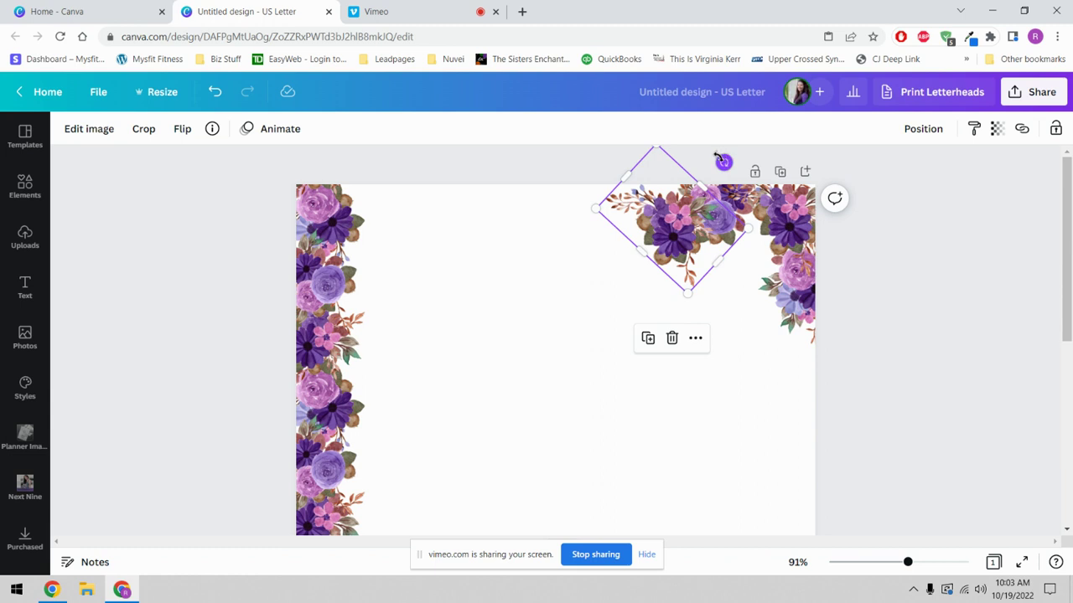
Rotate the dark purple copy to lie along the page's top edge and send it behind the lavender rose bouquet.
drag(718, 158, 663, 178)
drag(683, 223, 670, 204)
click(922, 129)
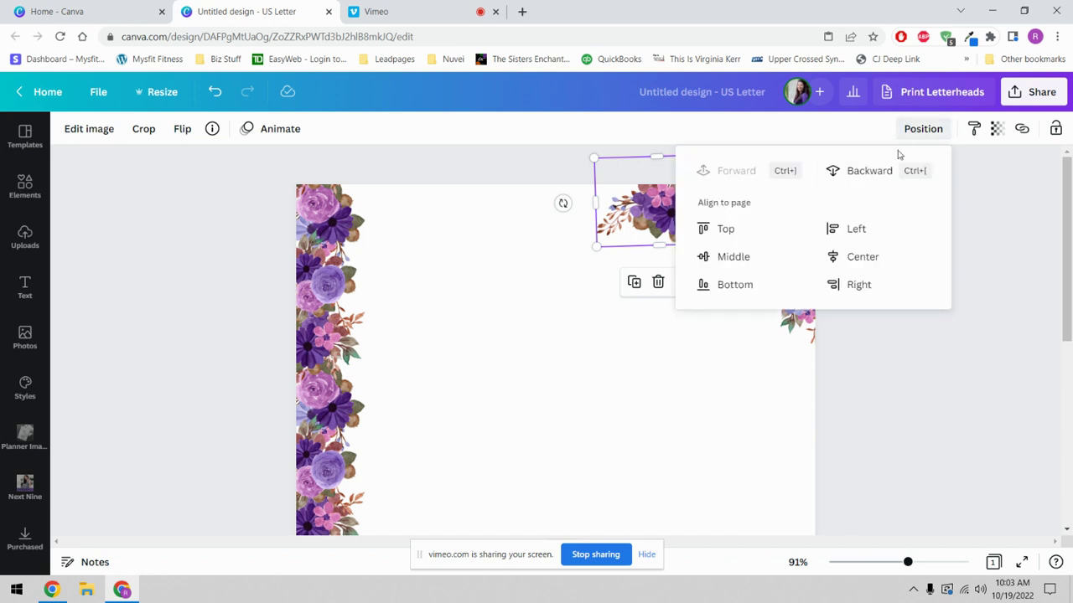
click(673, 450)
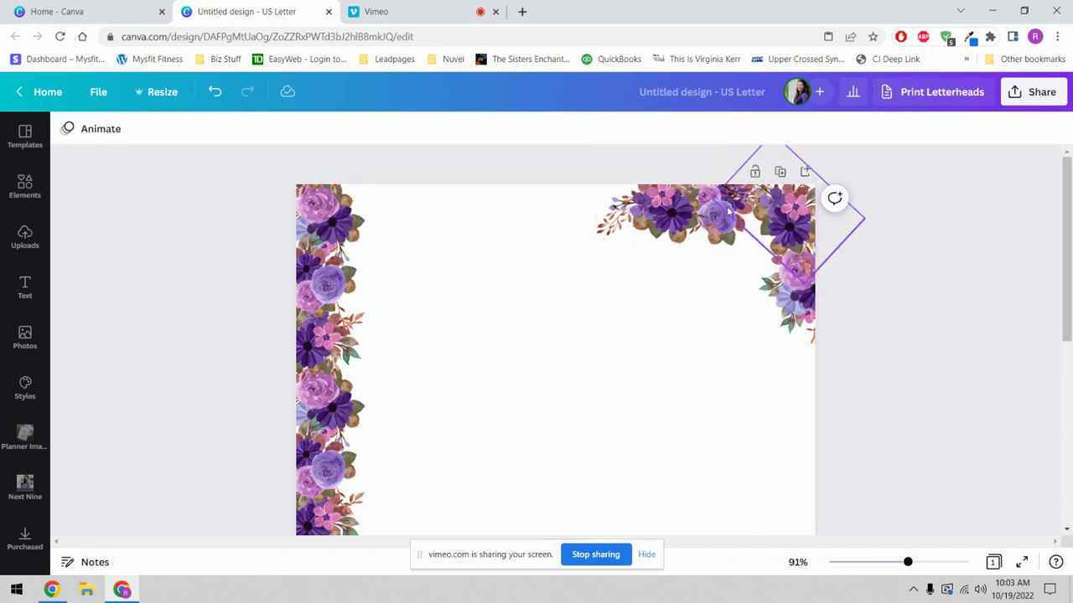
Duplicate the dark purple bouquet on the top edge, move the copy beneath the pink rose bouquet, and rotate it to stand nearly upright.
click(731, 228)
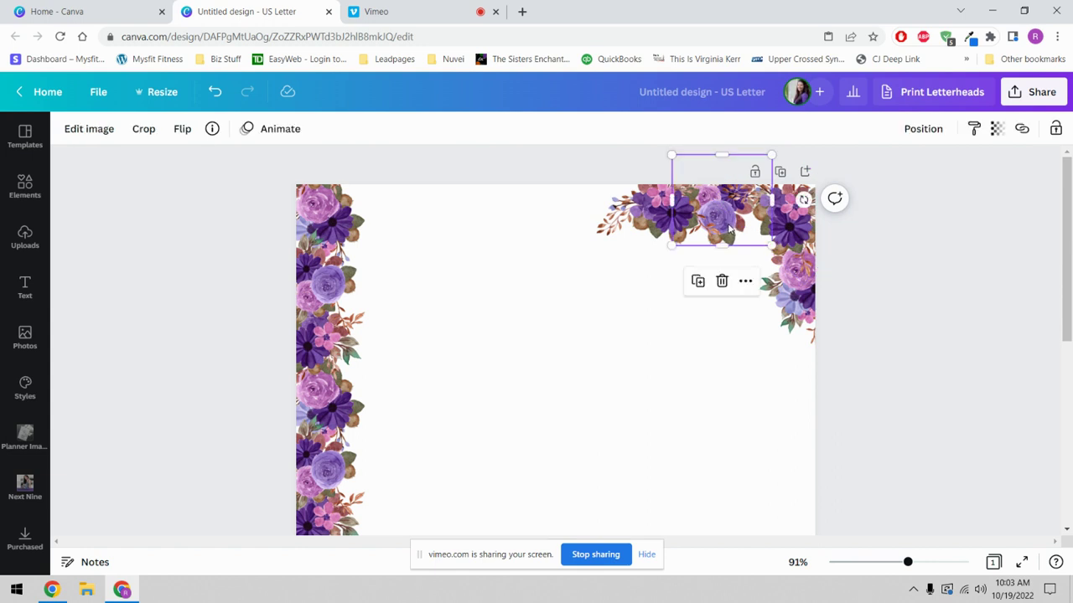
drag(731, 228, 650, 219)
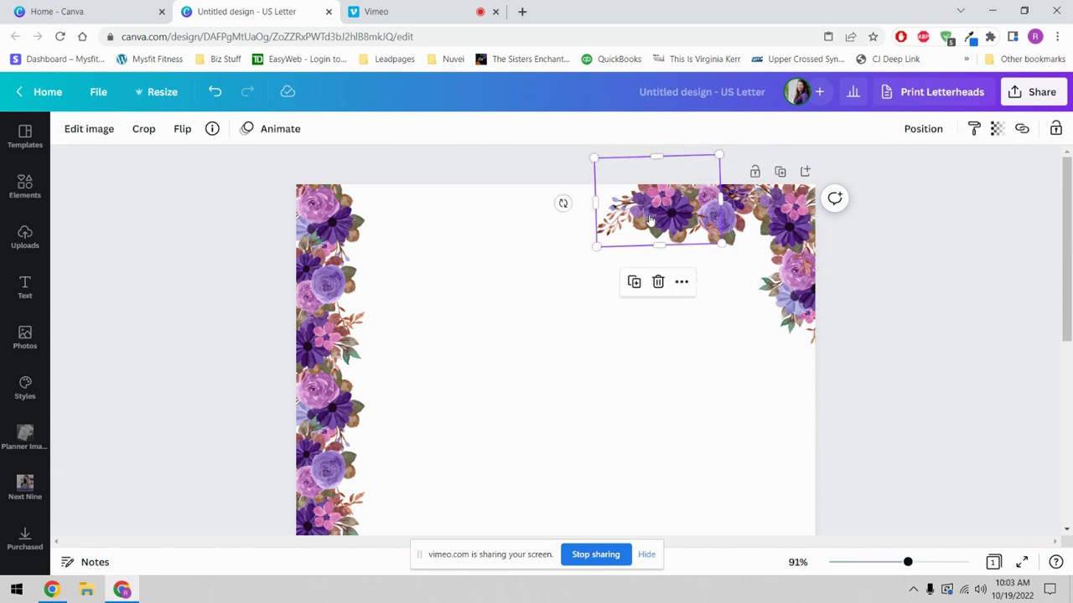
right_click(650, 219)
click(681, 239)
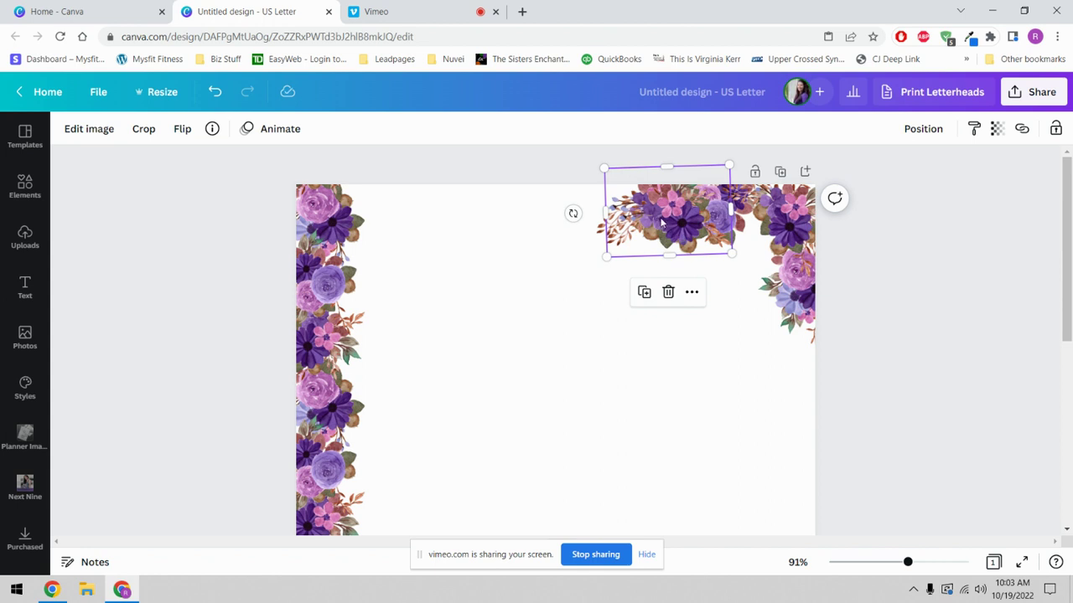
drag(662, 222, 723, 360)
drag(633, 350, 718, 254)
drag(733, 374, 755, 379)
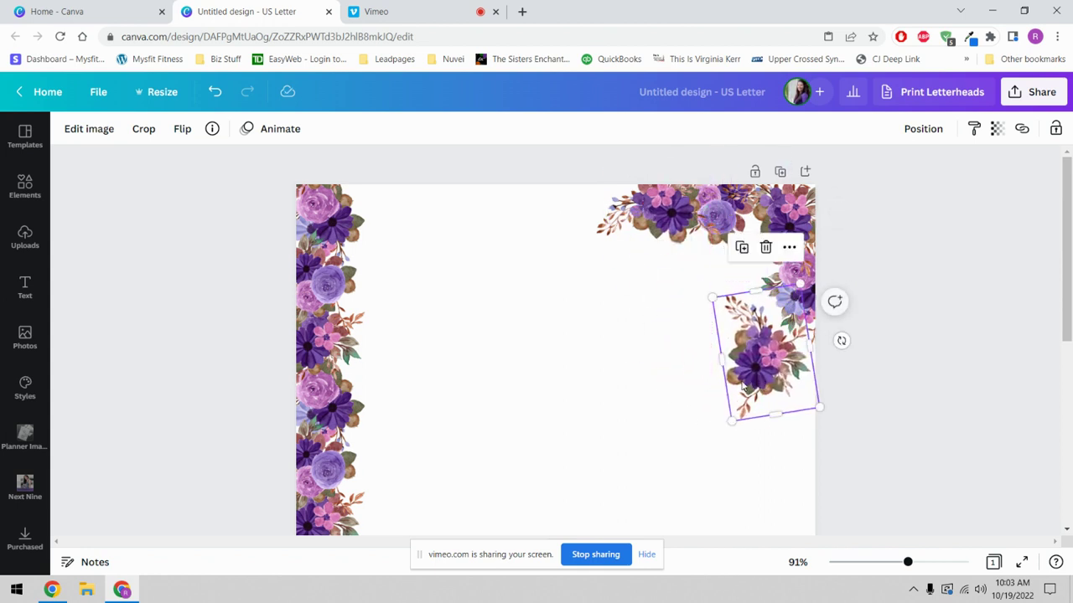
Straighten the dark purple copy, place it on the right page edge, and send it backward behind the pink rose bouquet.
drag(840, 341, 841, 352)
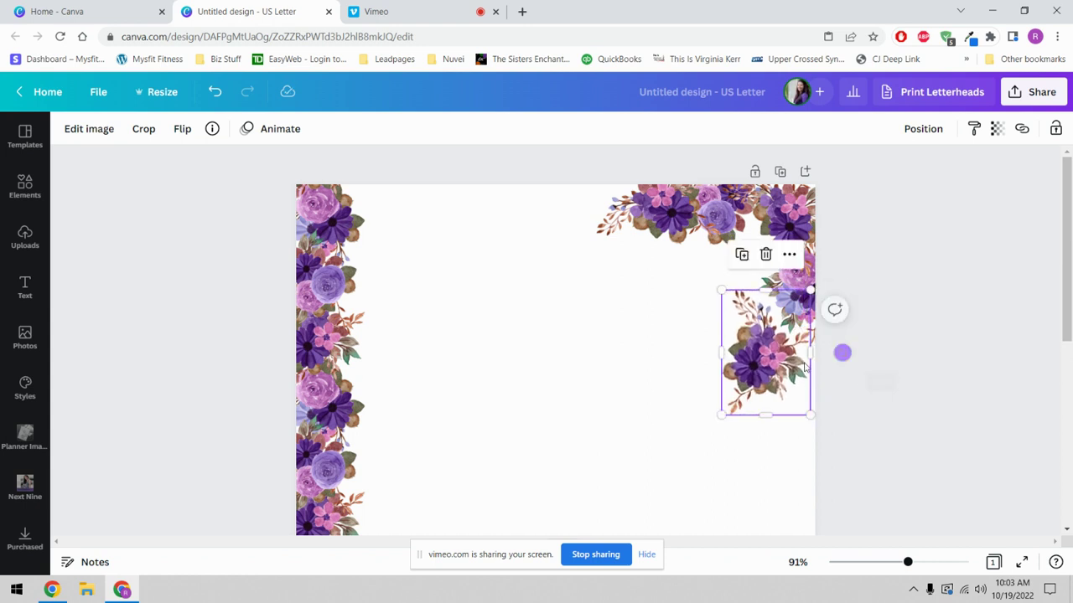
drag(776, 370, 813, 366)
click(922, 129)
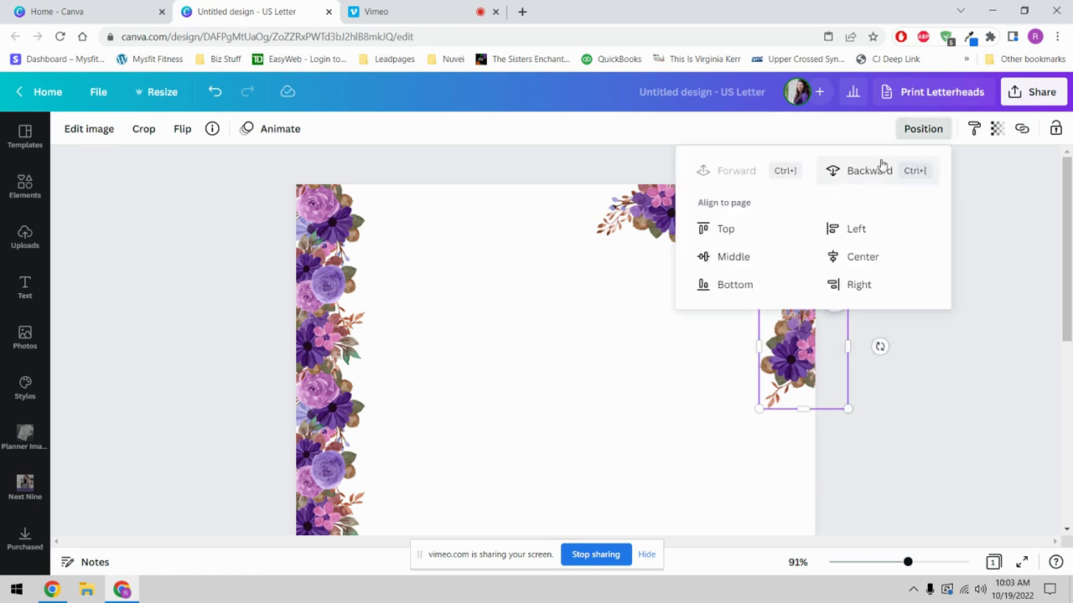
click(872, 167)
click(694, 388)
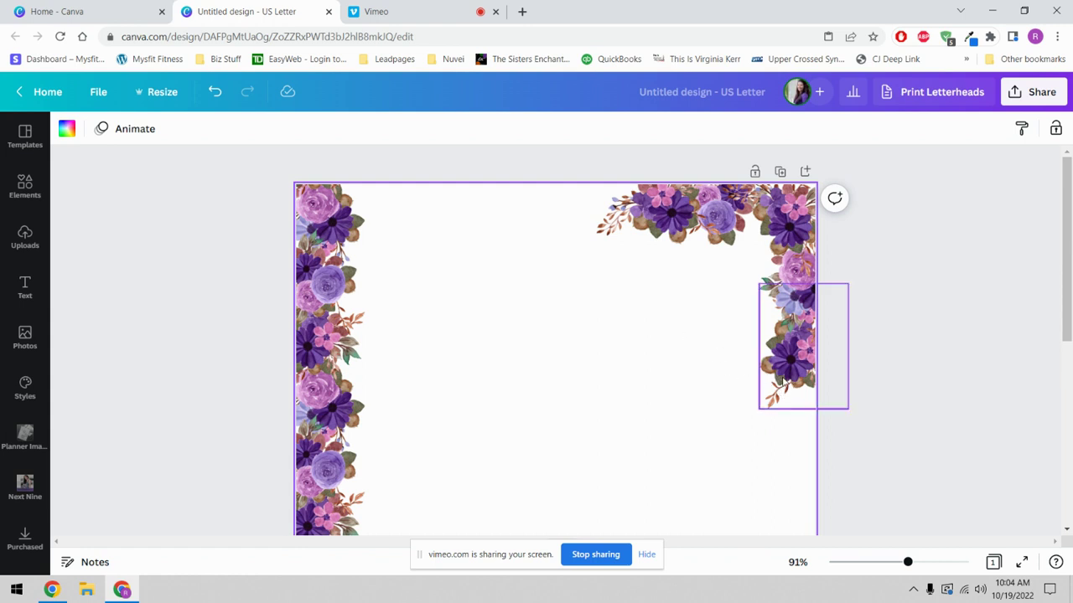
Flip the lowest dark purple bouquet on the right edge so that its budded sprigs point down the page.
click(785, 382)
click(181, 128)
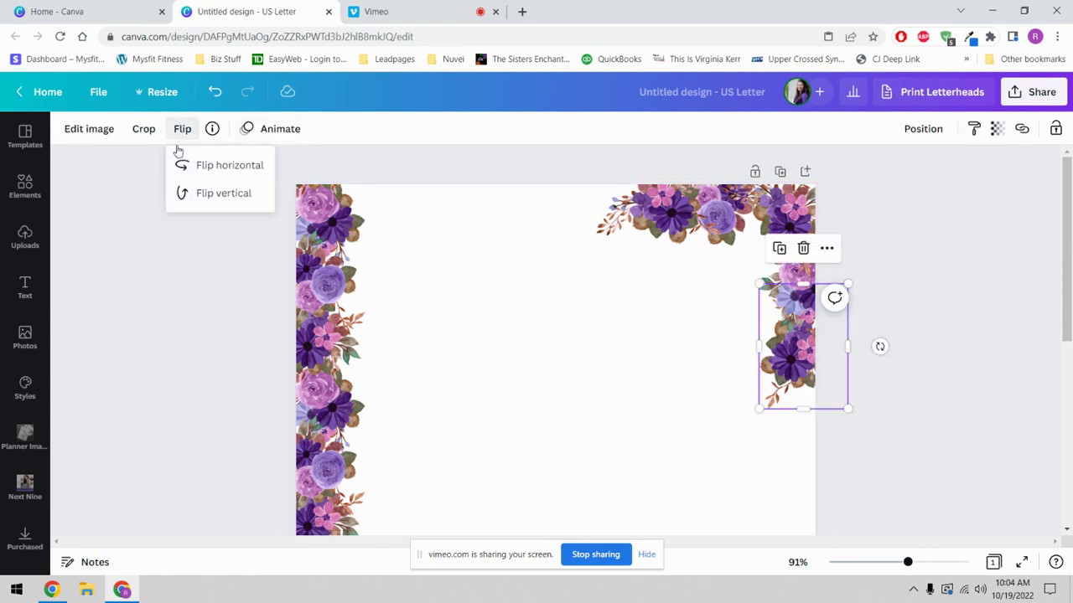
click(518, 430)
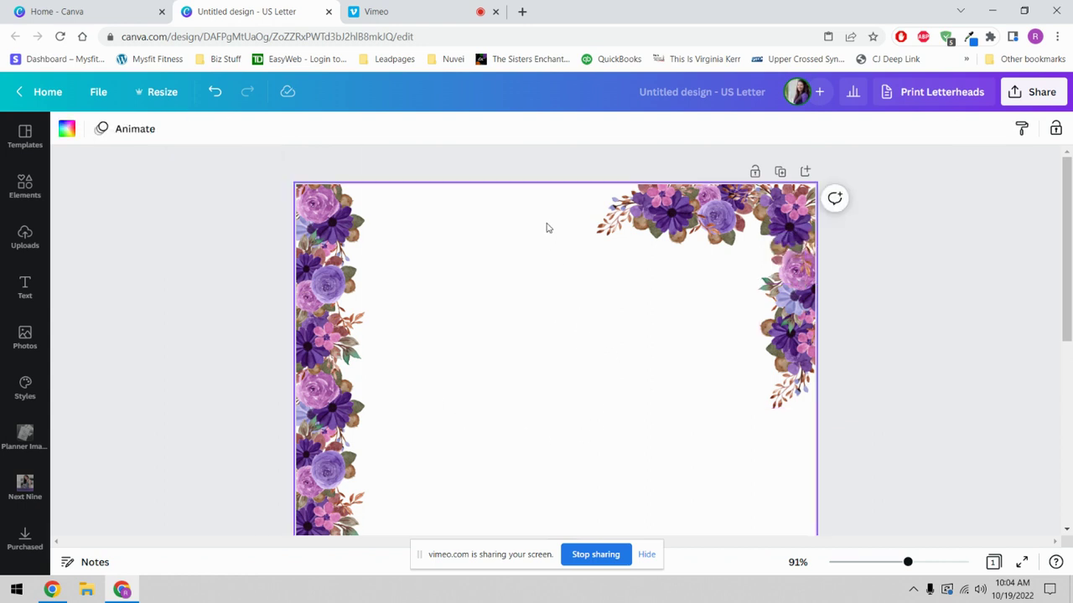
Group the bouquets of the upper-right corner arrangement and shrink the group to fit snugly in the page corner.
drag(546, 228, 850, 411)
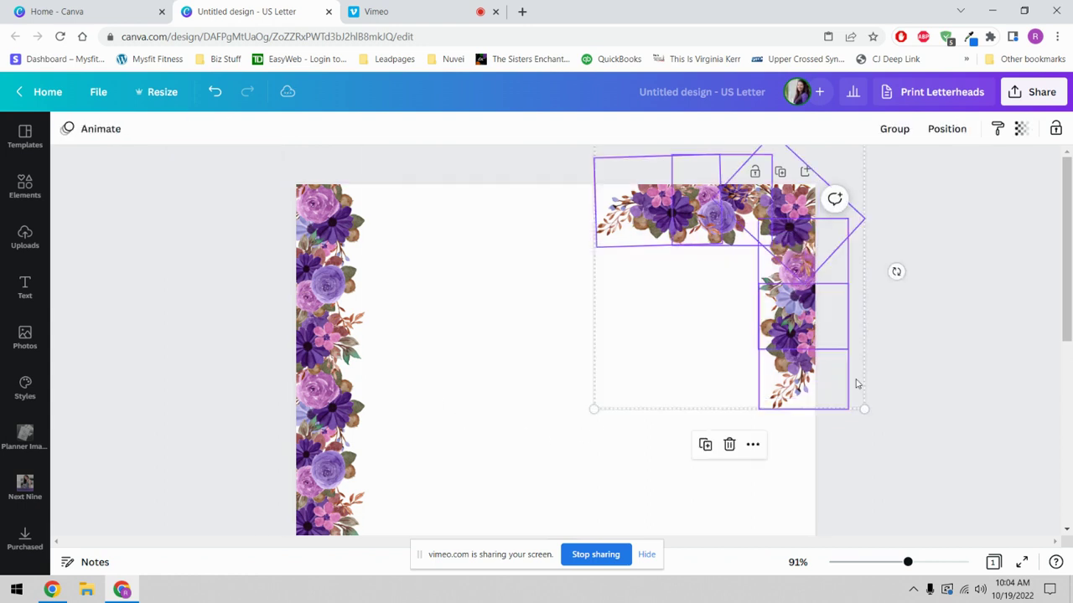
click(903, 134)
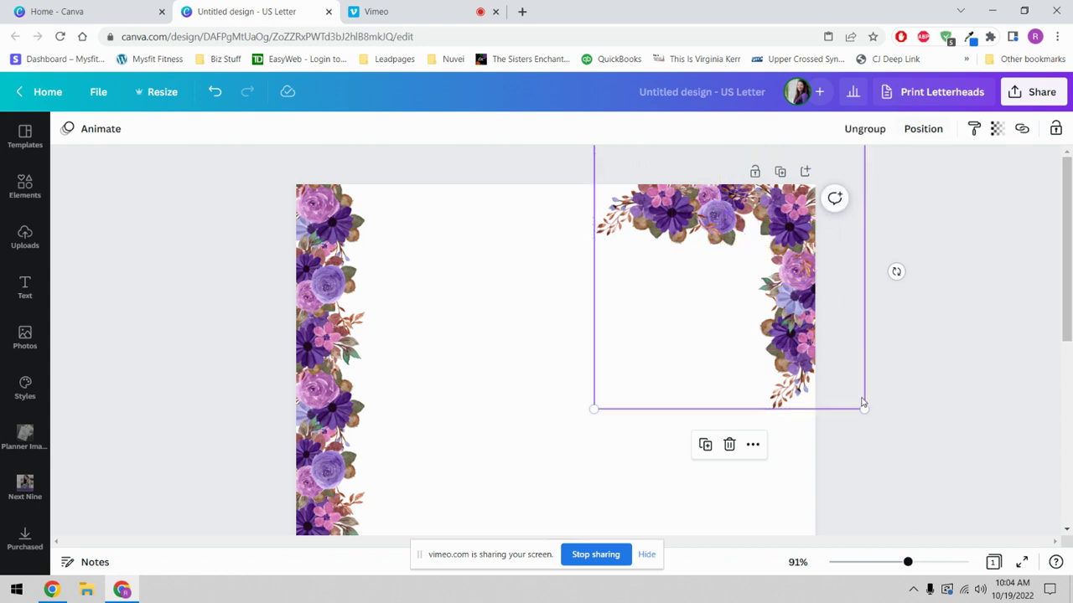
drag(860, 407, 856, 404)
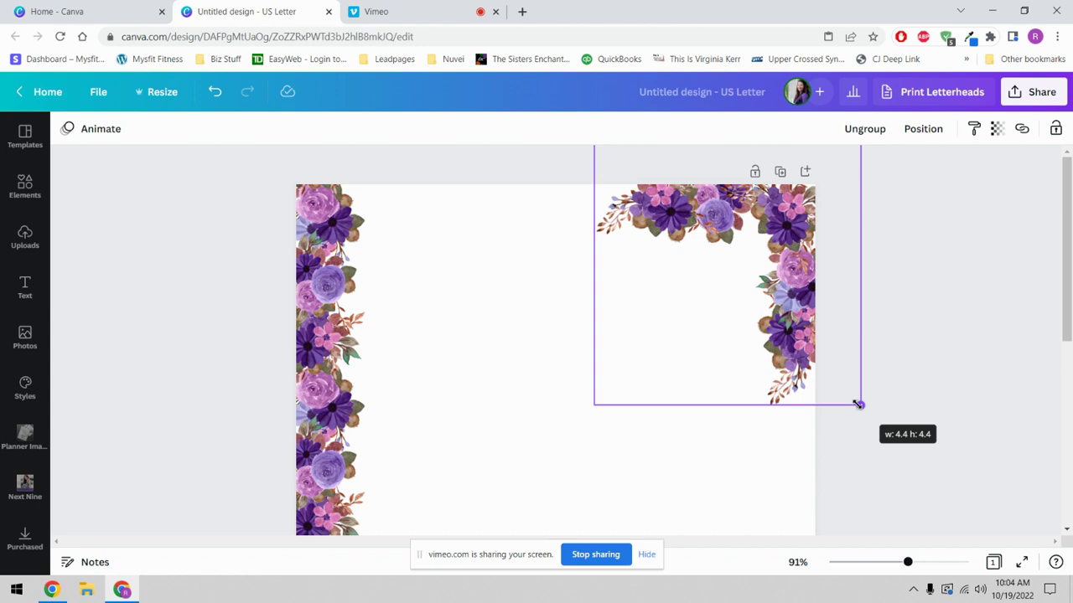
drag(854, 403, 821, 365)
drag(793, 323, 813, 312)
click(560, 333)
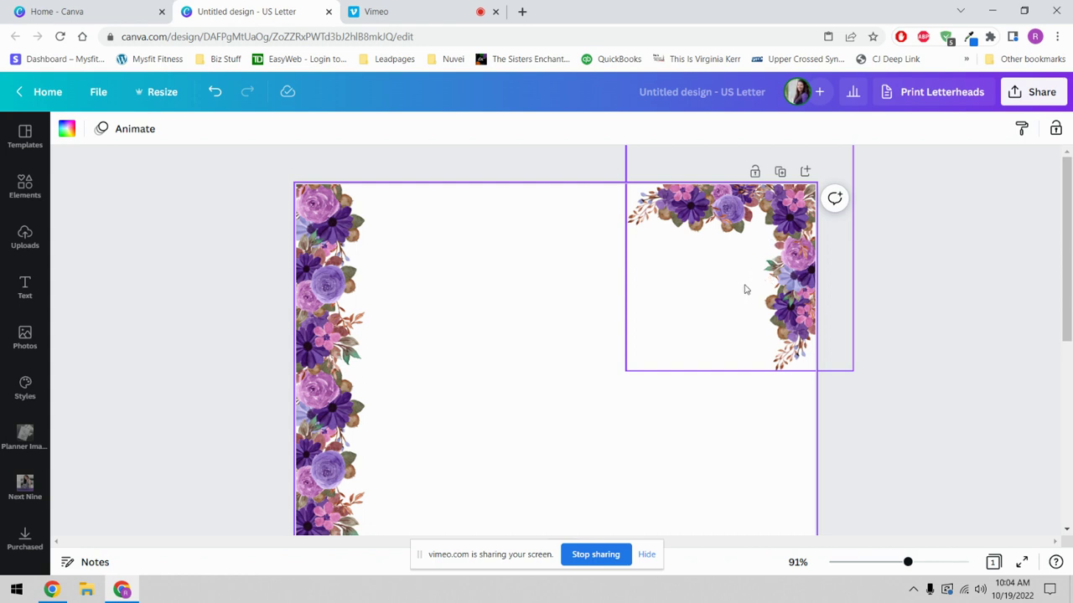
Duplicate the corner group, move the copy to the lower right of the page, and rotate it to form a bottom-right corner.
click(727, 308)
click(762, 406)
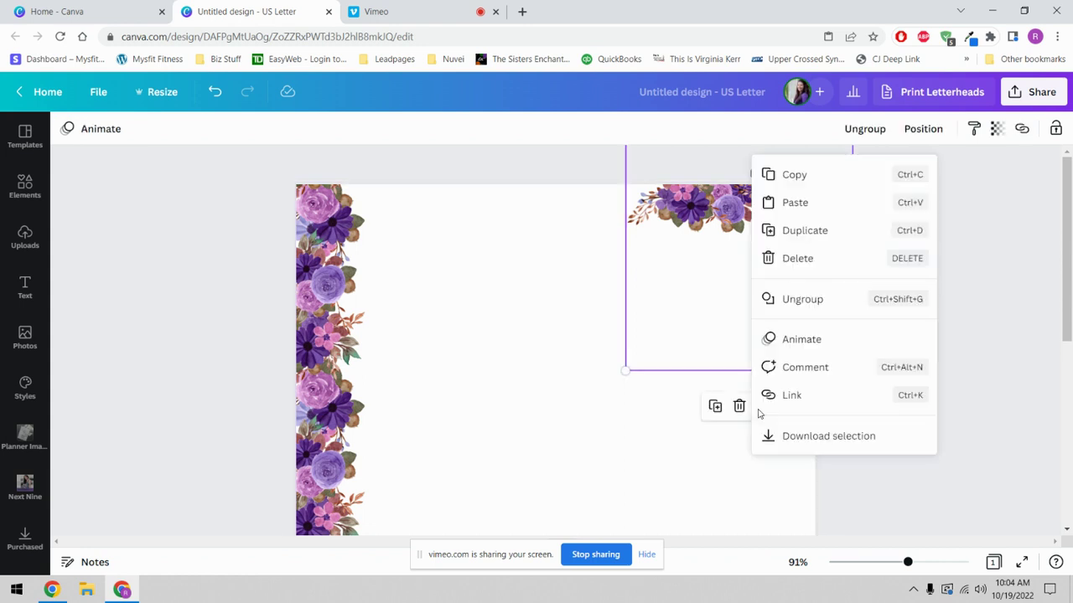
click(809, 230)
scroll(766, 359, down, 3)
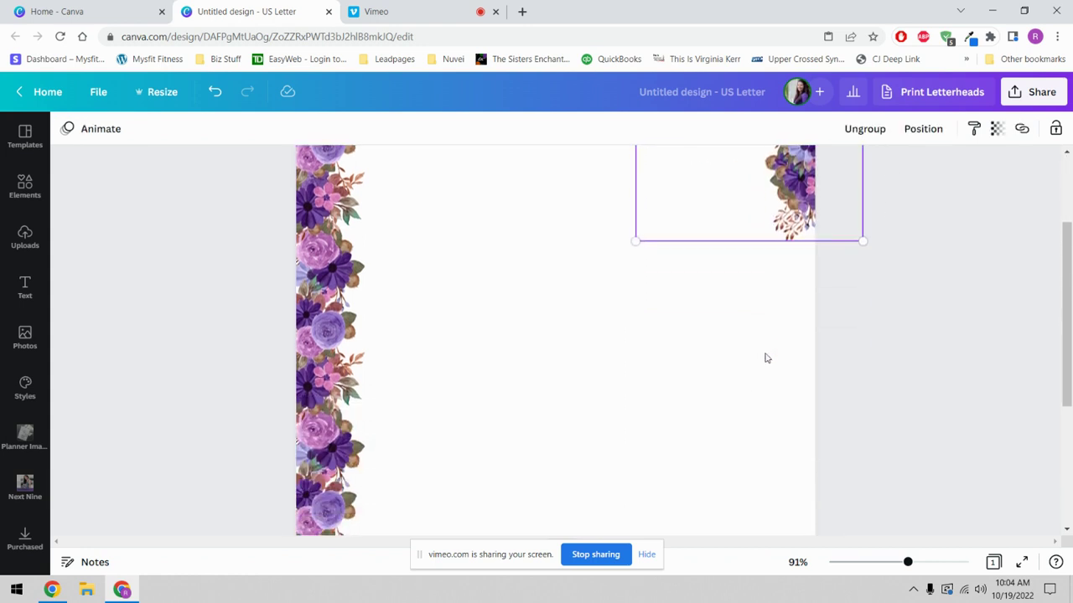
drag(762, 186, 576, 330)
scroll(761, 335, down, 2)
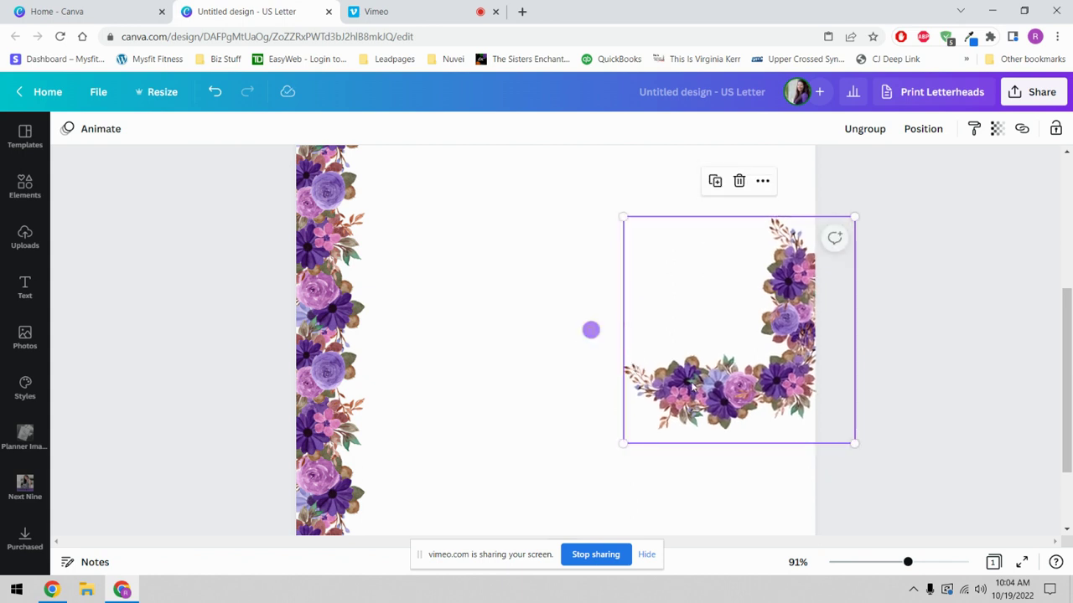
Move the rotated floral group down into the page's bottom-right corner.
click(779, 369)
drag(780, 368, 760, 472)
scroll(760, 472, down, 1)
drag(770, 406, 782, 451)
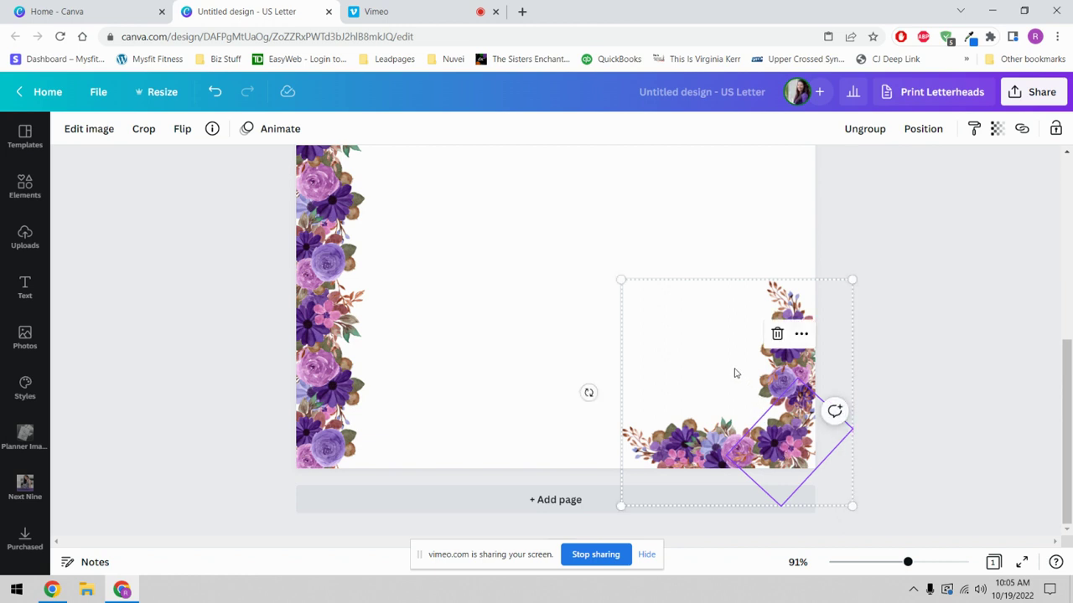
Compare the two corner arrangements and shift the bottom group slightly farther over the right page edge.
scroll(733, 371, up, 5)
scroll(734, 371, down, 5)
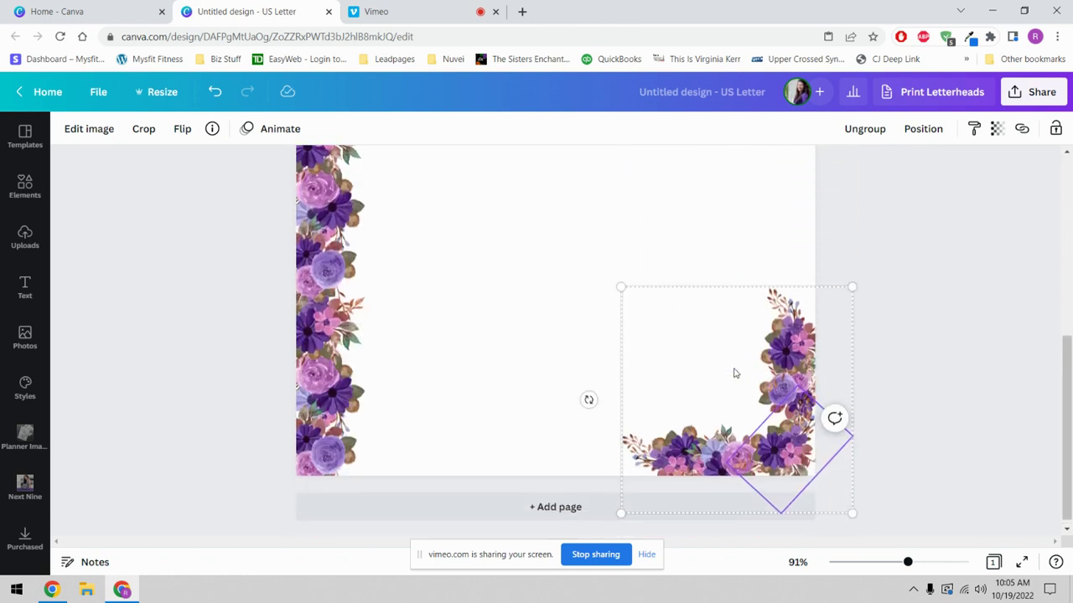
key(ctrl+z)
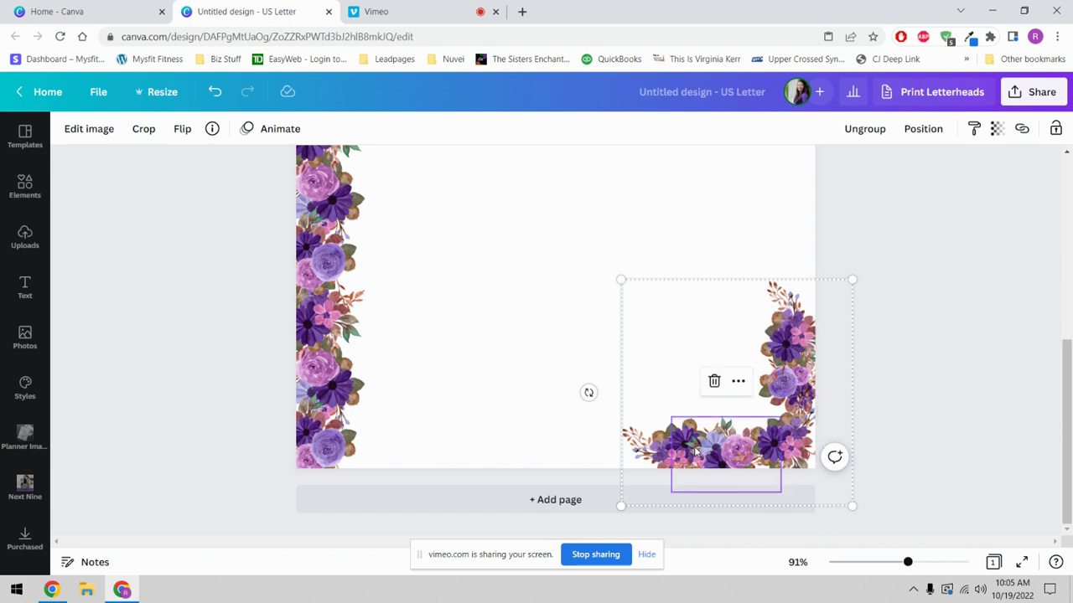
drag(694, 451, 730, 441)
click(574, 318)
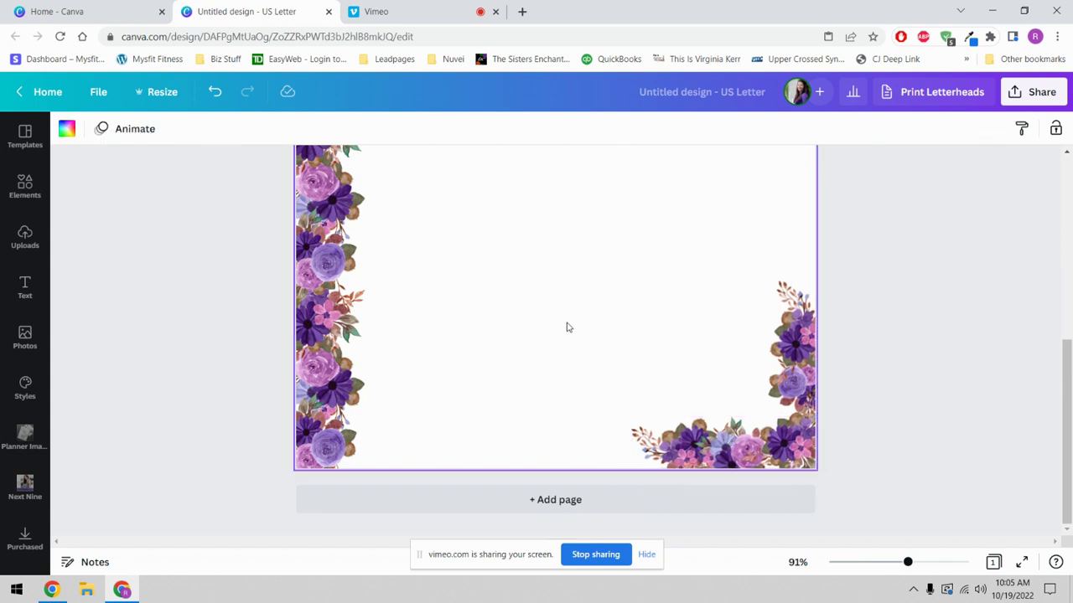
Look over the whole page layout and search the element library for purple florals.
scroll(560, 335, up, 4)
scroll(553, 340, up, 1)
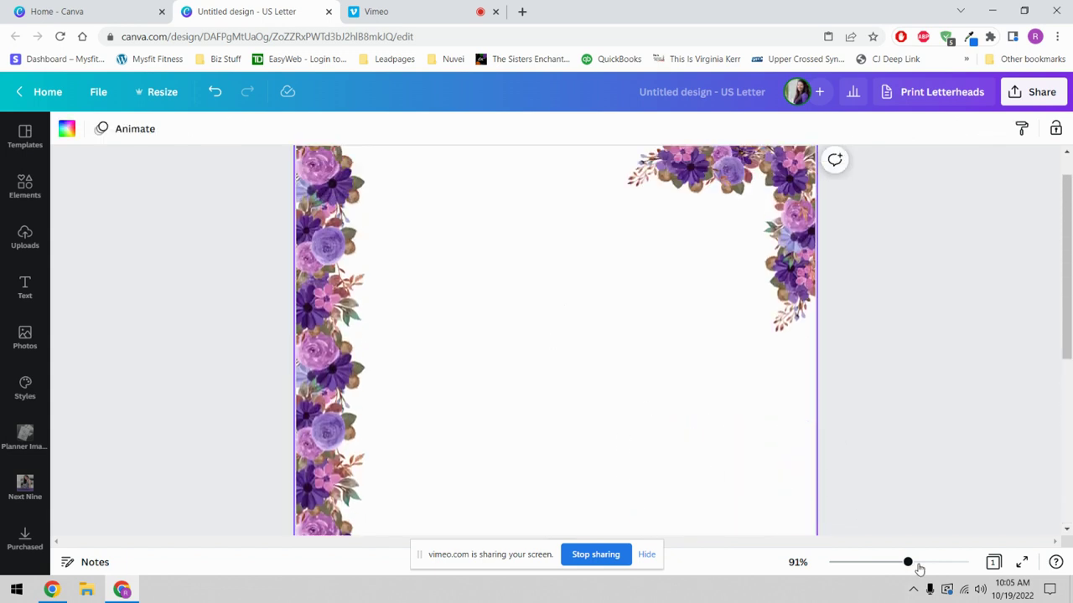
drag(909, 567, 873, 568)
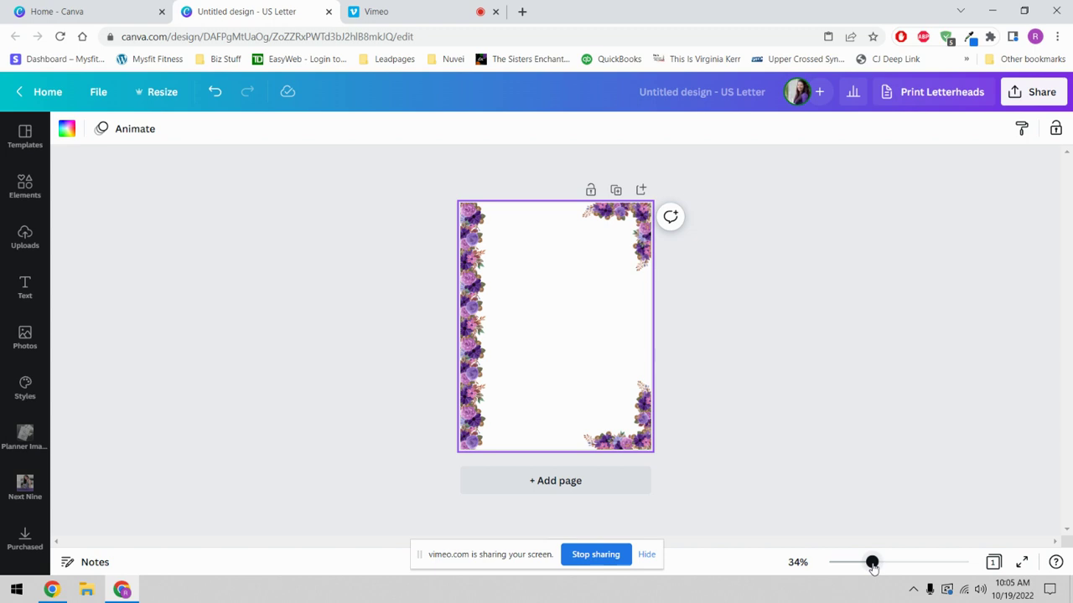
drag(873, 568, 893, 566)
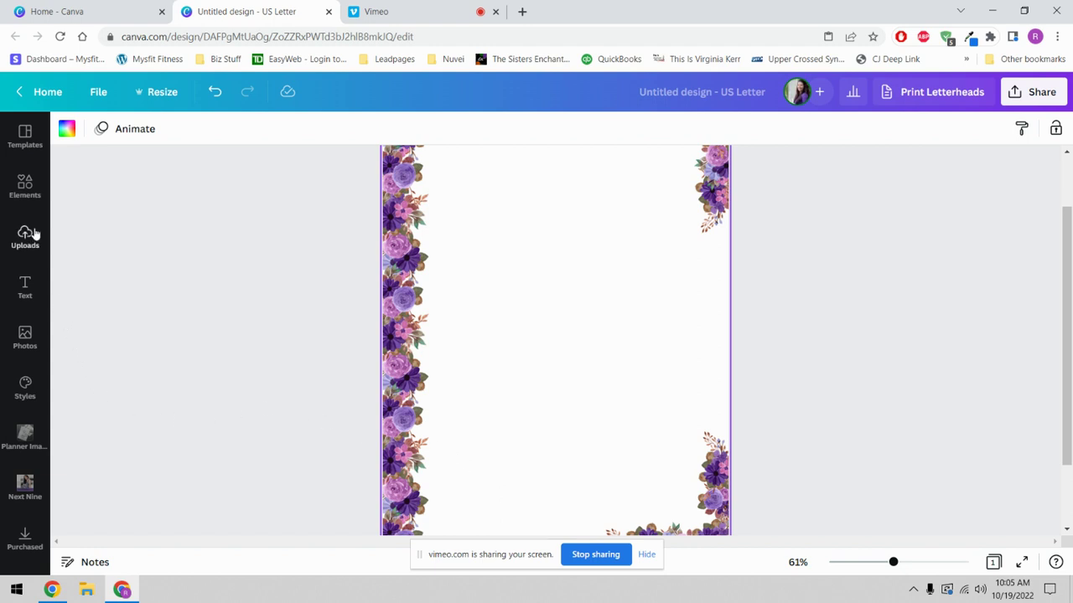
click(26, 189)
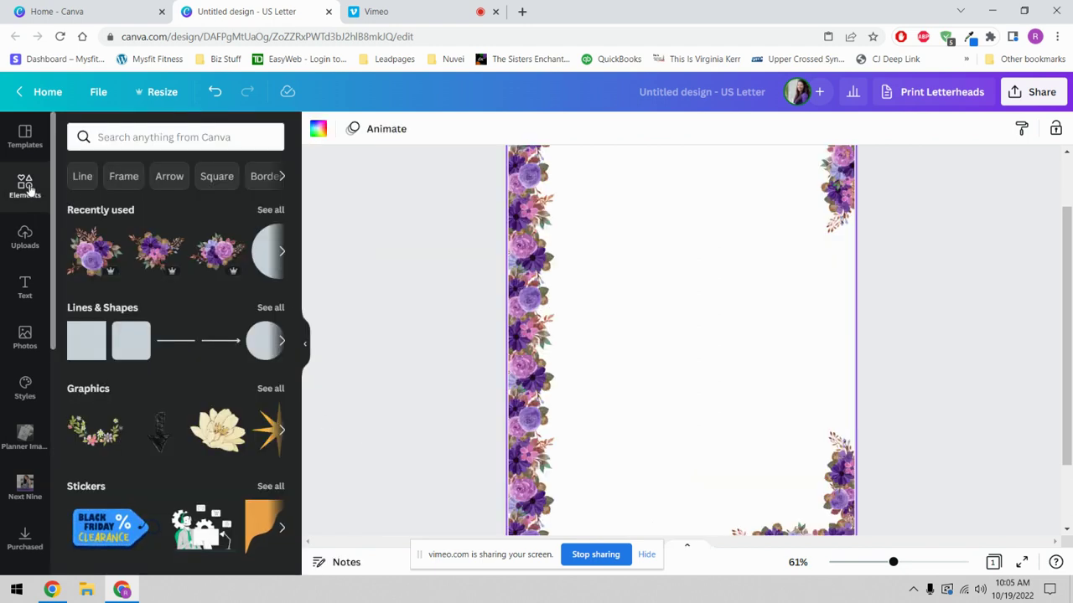
click(104, 139)
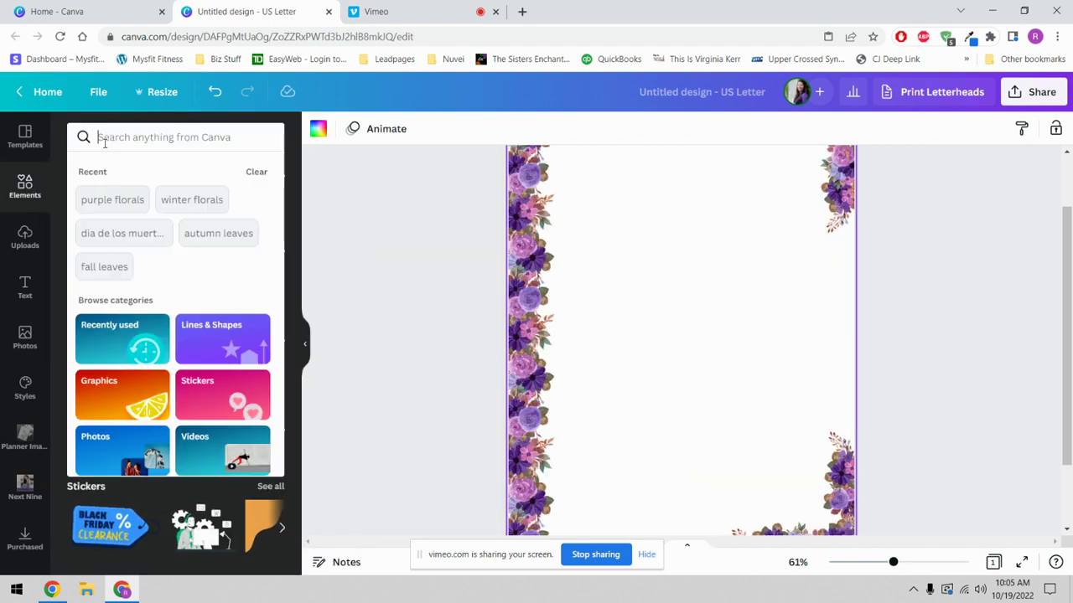
click(112, 199)
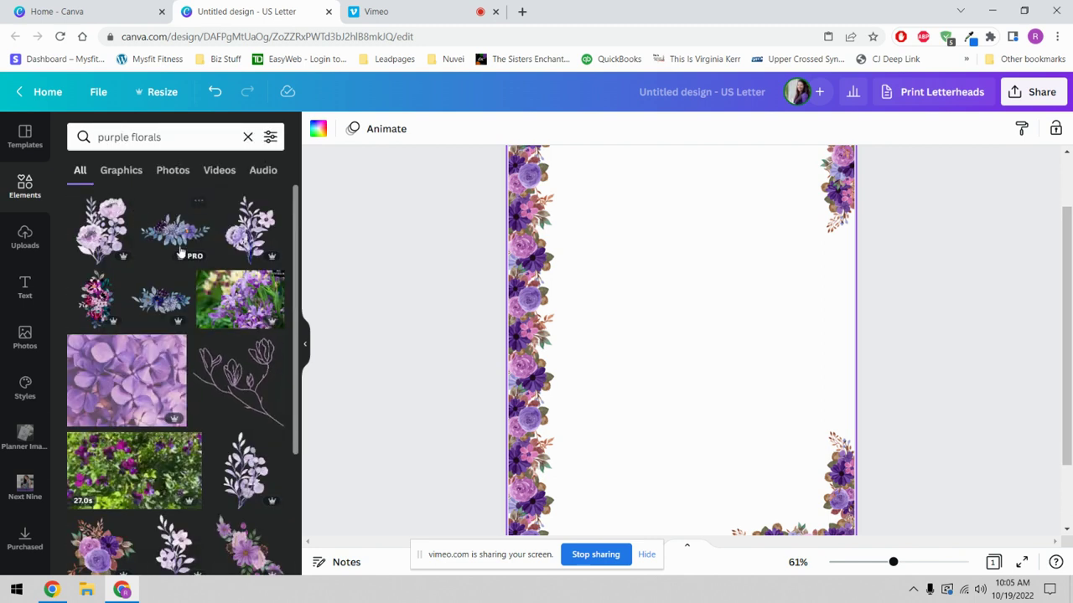
Add the pale lilac stem with two flowers, shrink it, and place it in the page's open upper area.
scroll(210, 501, down, 1)
scroll(210, 500, down, 1)
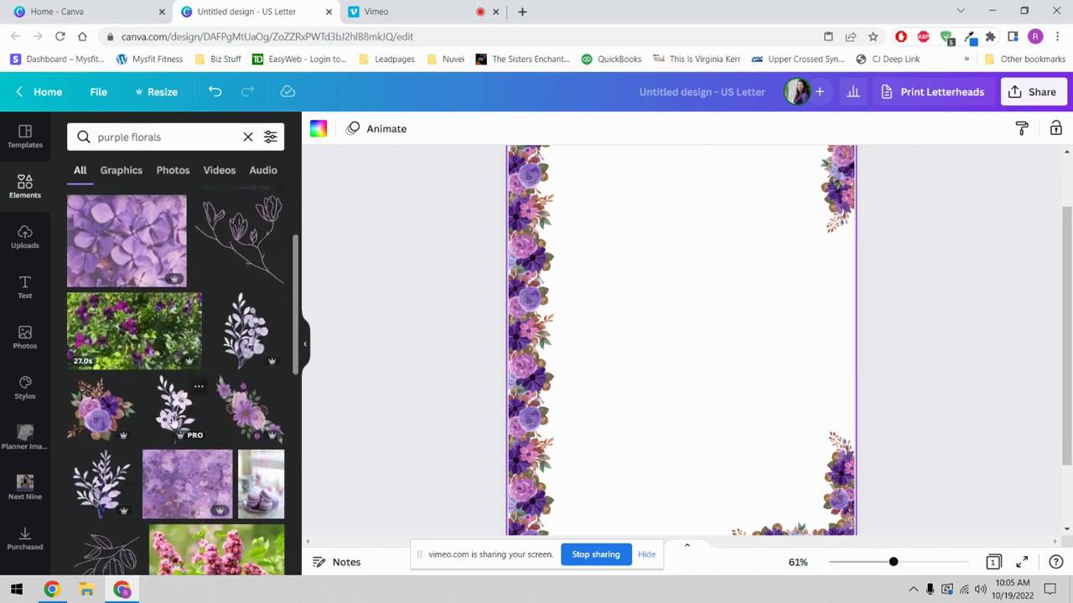
click(174, 408)
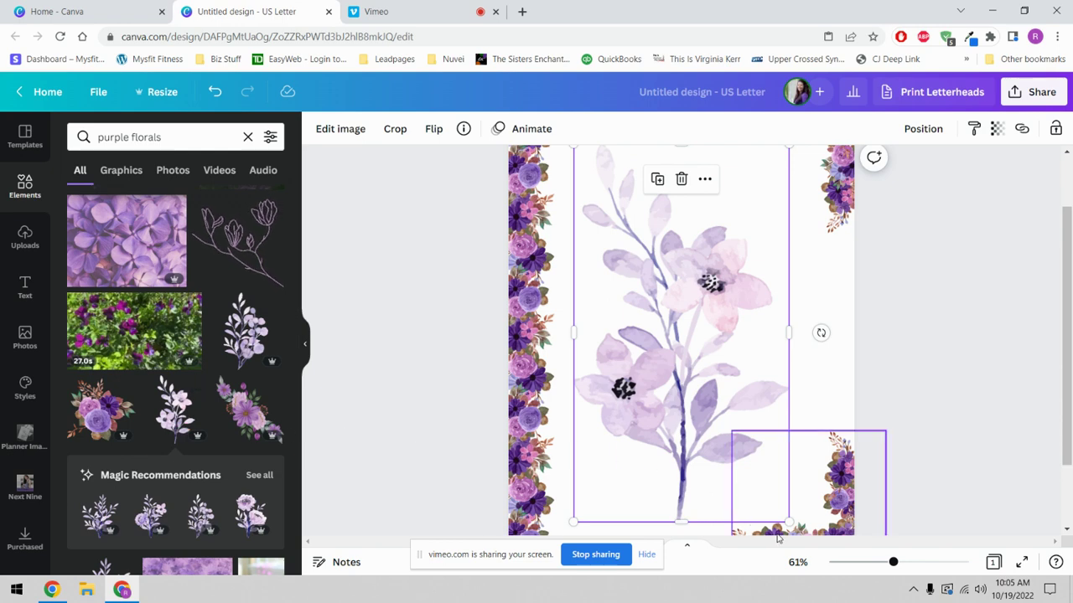
drag(788, 521, 638, 304)
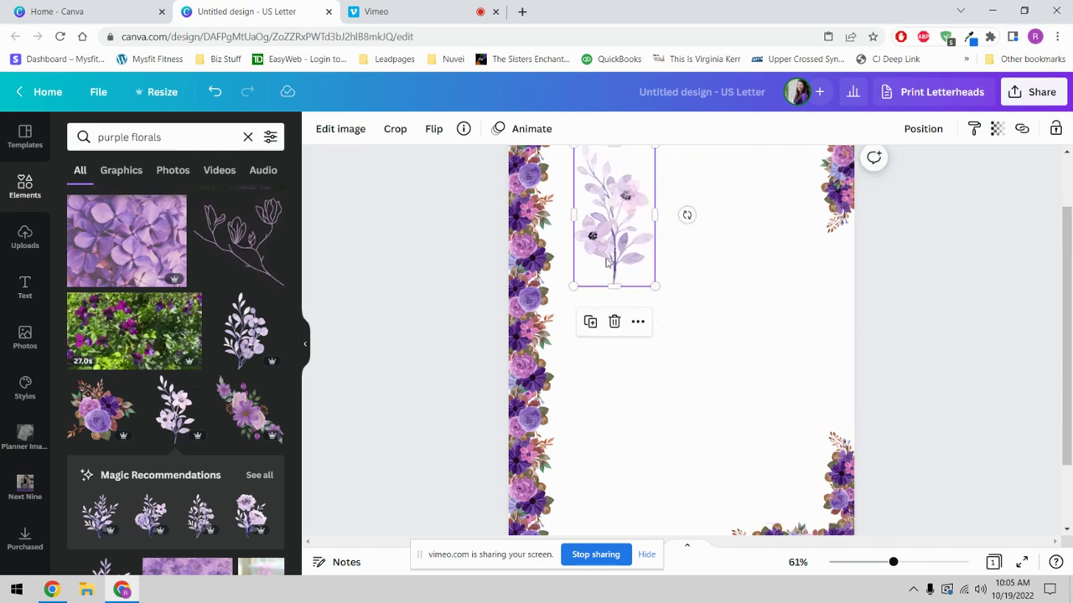
drag(601, 265, 627, 306)
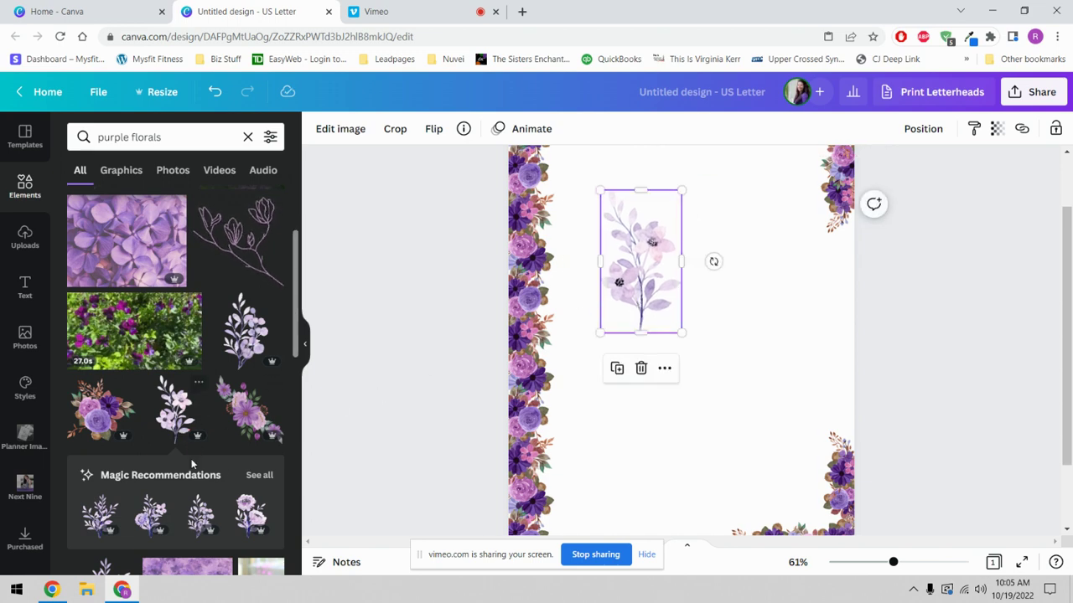
Add the matching leafy lilac branch from the flower's full recommendations and shrink it beside the two-flower stem.
click(259, 475)
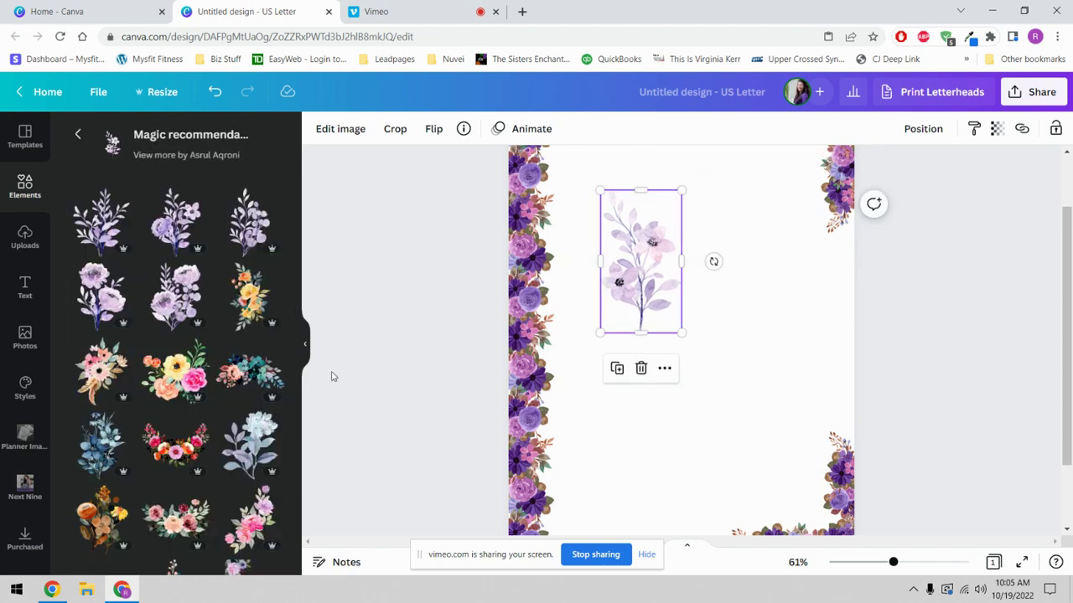
click(89, 228)
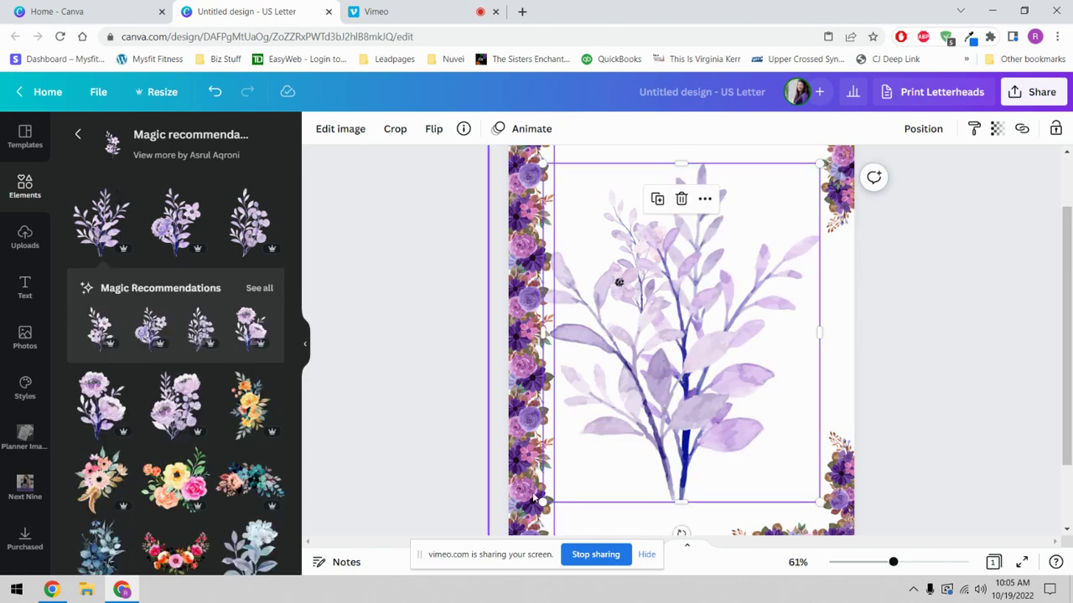
drag(580, 478, 671, 317)
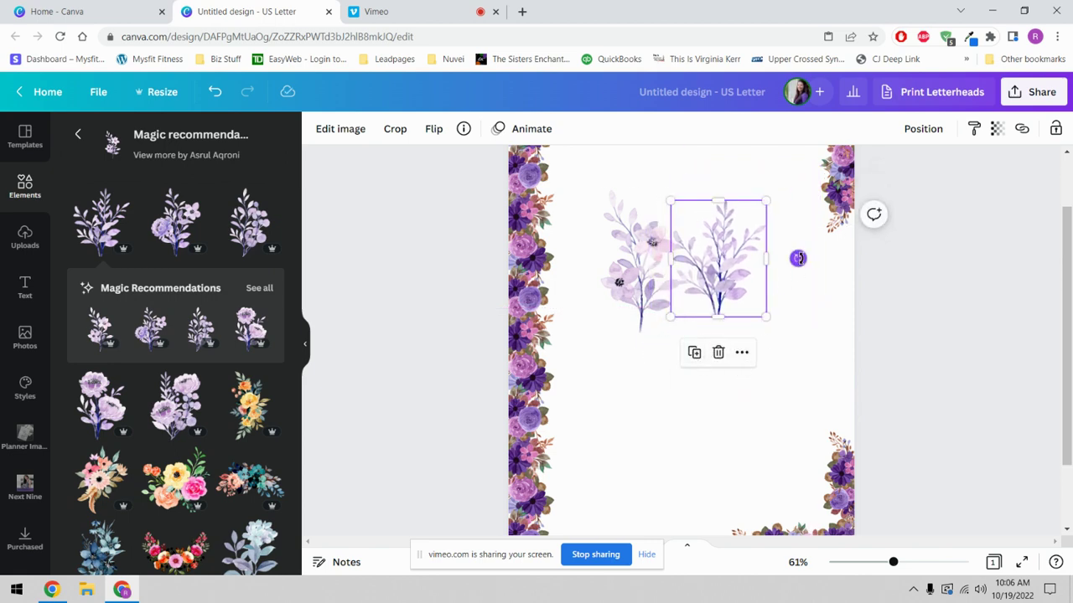
Tilt the leafy branch clockwise, overlap it with the two-flower stem so their bases meet, and try sending it backward.
drag(798, 258, 792, 290)
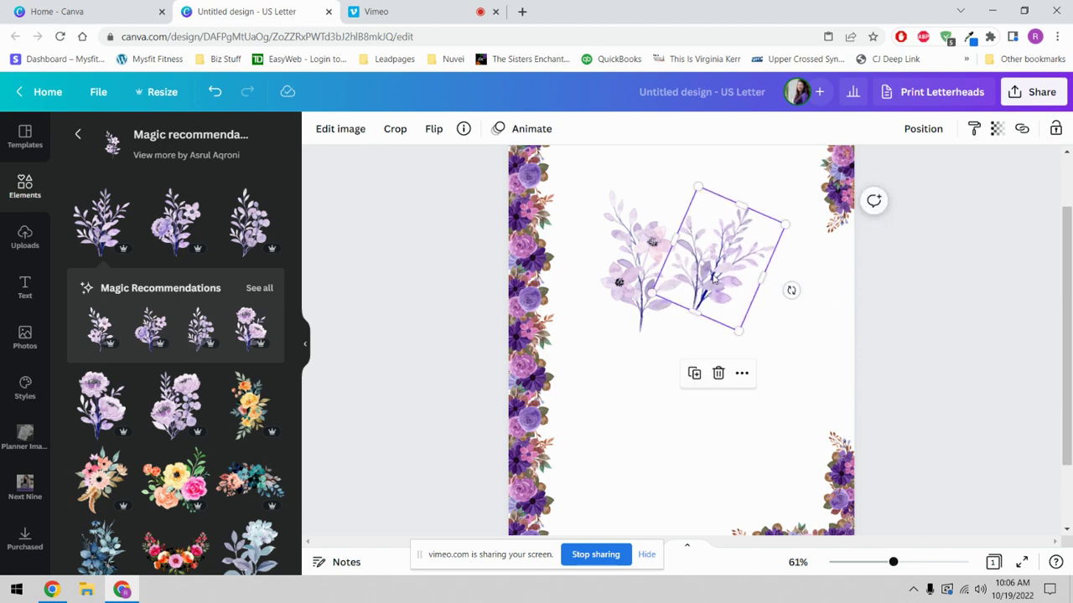
drag(714, 279, 658, 293)
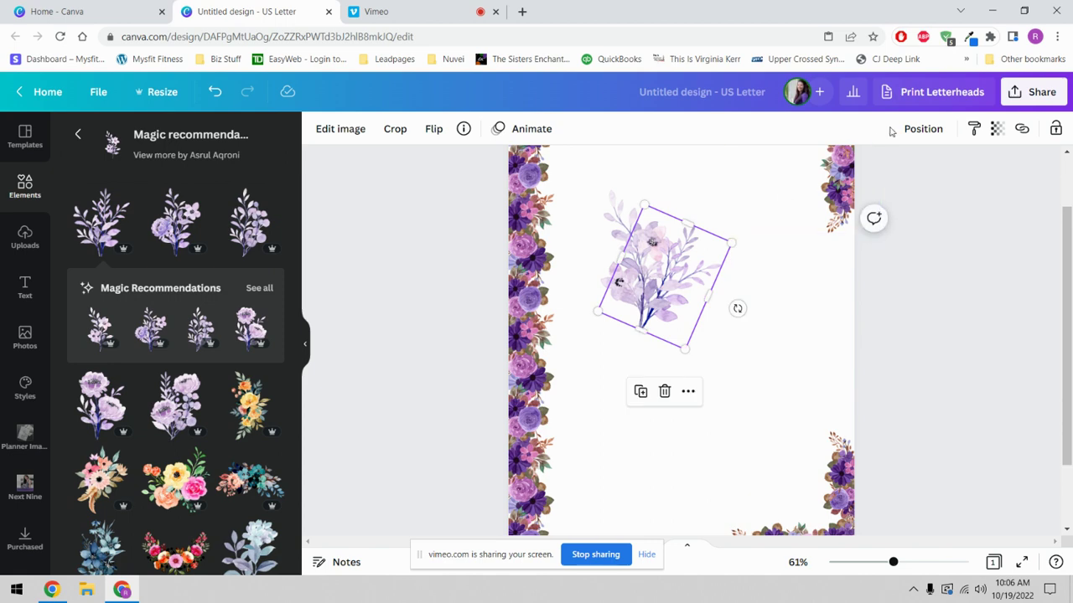
click(917, 128)
click(844, 172)
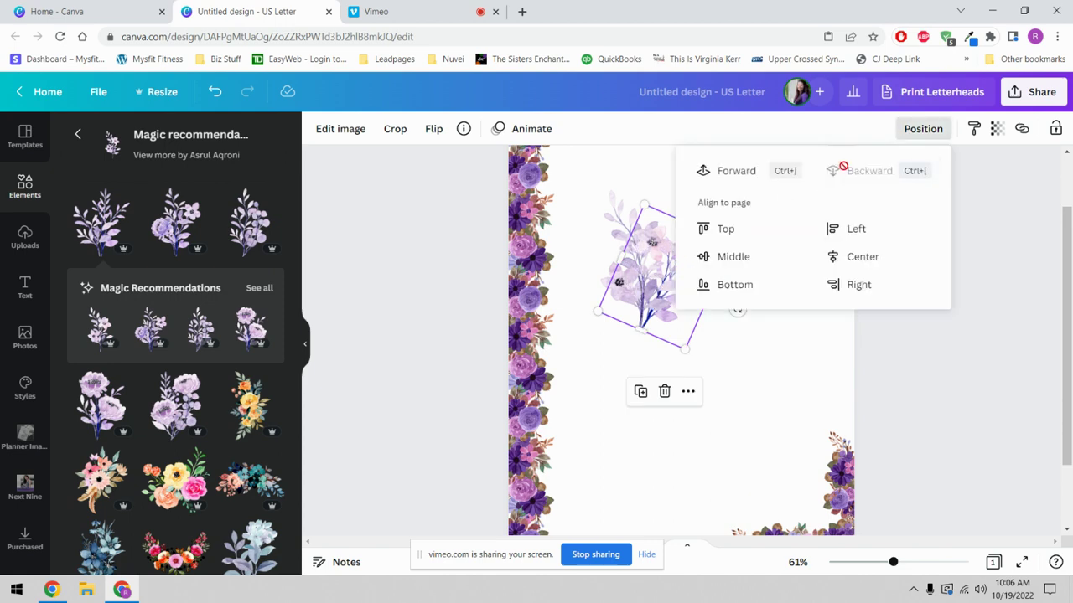
Group the two-flower stem with the leafy branch, then shrink the group and move it slightly to the right.
click(778, 398)
drag(608, 366, 703, 326)
click(894, 129)
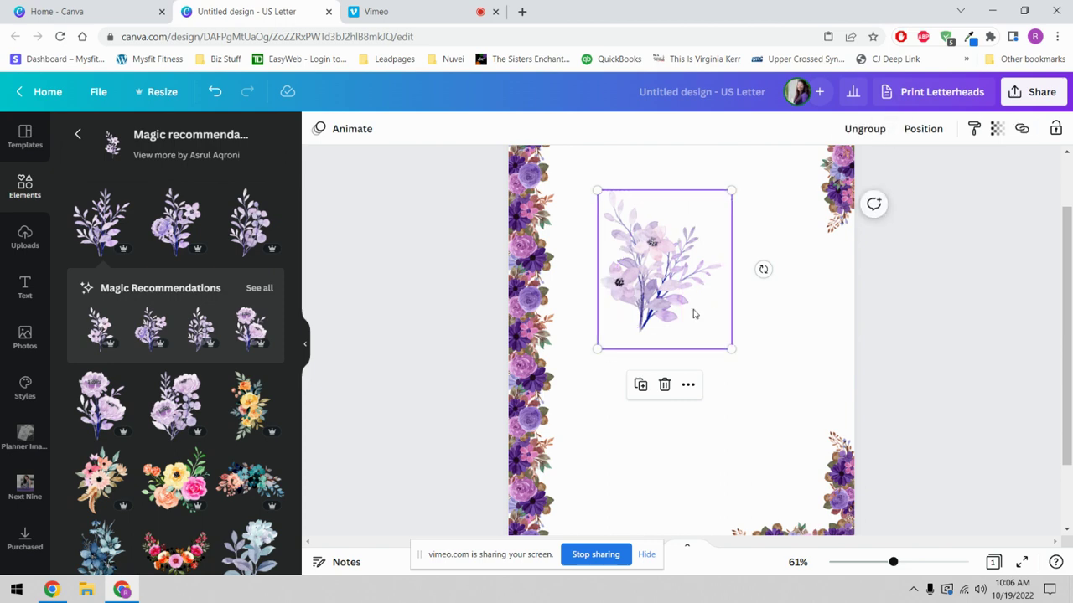
drag(716, 334, 694, 315)
click(643, 288)
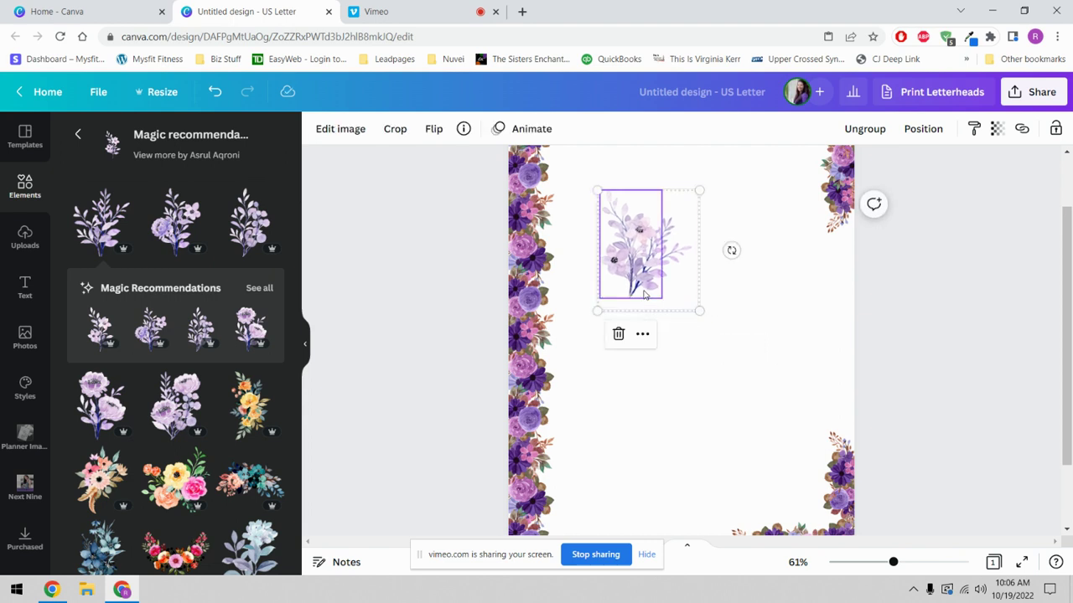
drag(644, 288, 700, 285)
click(683, 426)
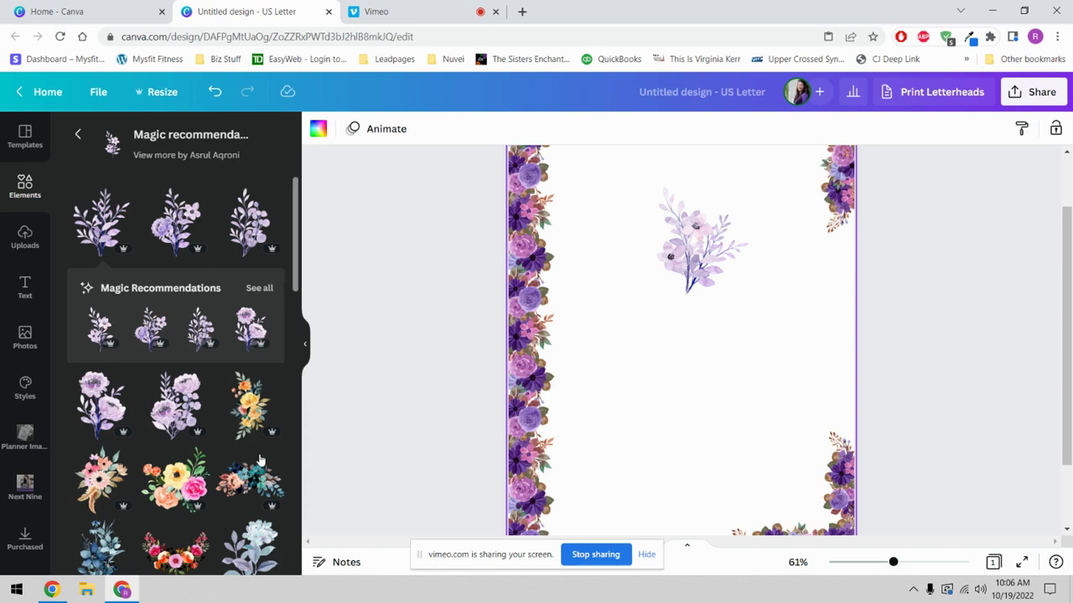
Clear the purple florals search and browse the full Lines & Shapes collection.
click(74, 135)
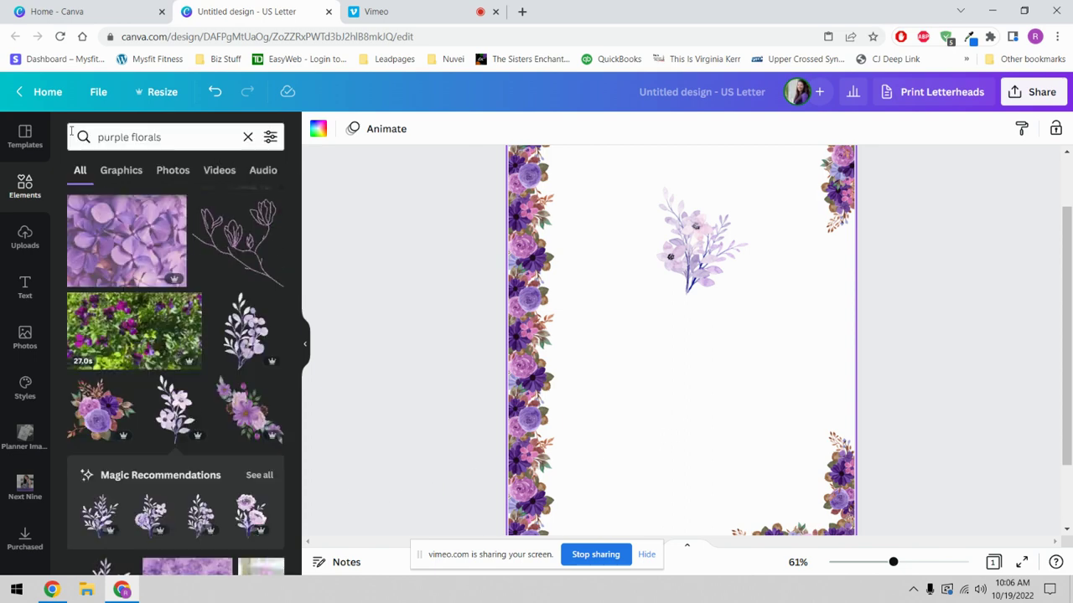
click(268, 138)
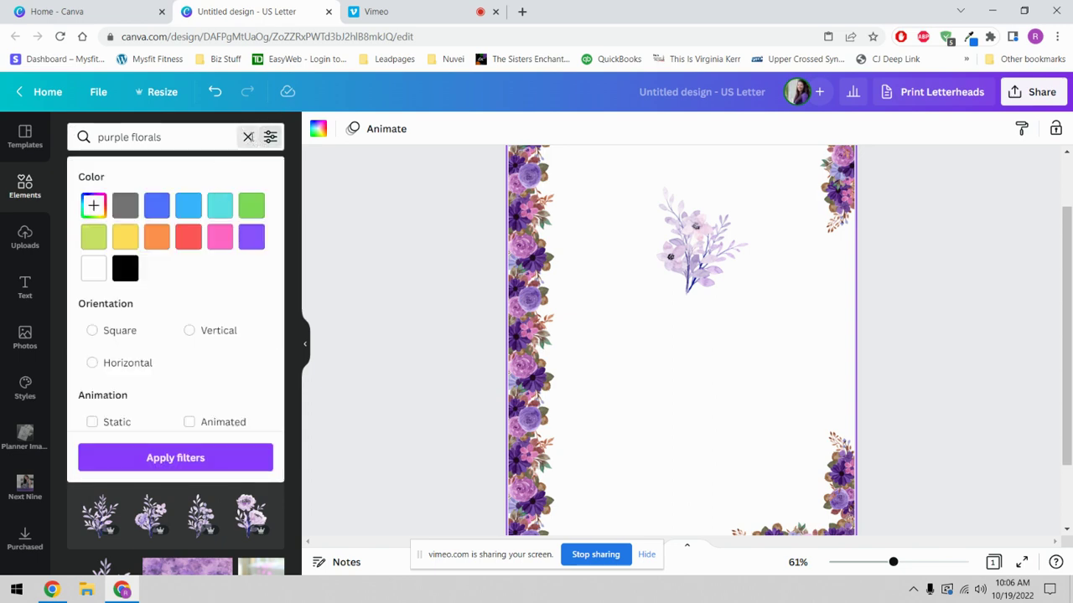
click(248, 136)
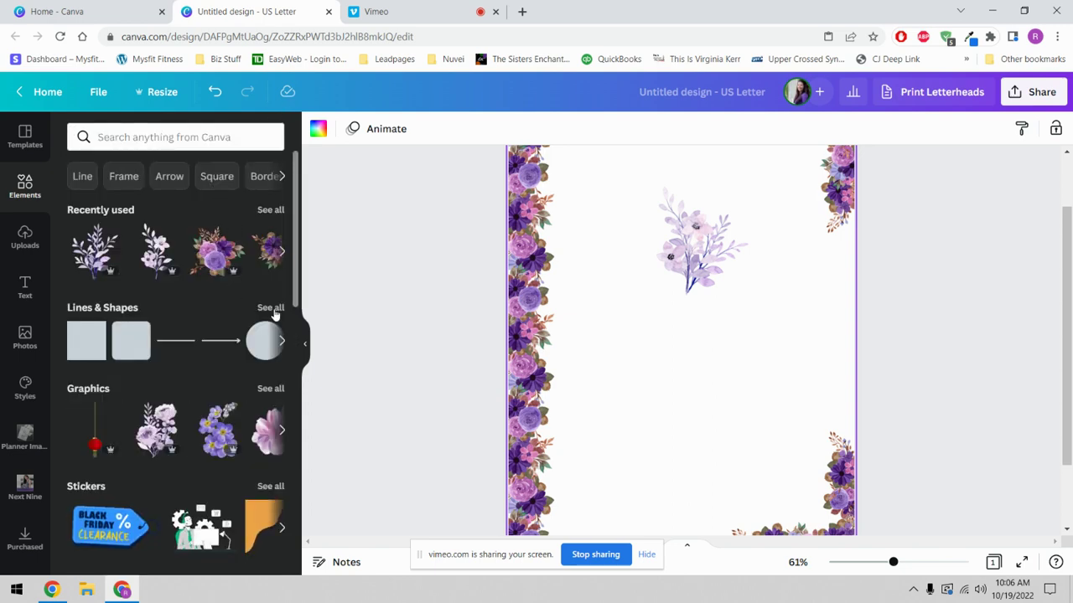
click(271, 308)
scroll(87, 392, down, 10)
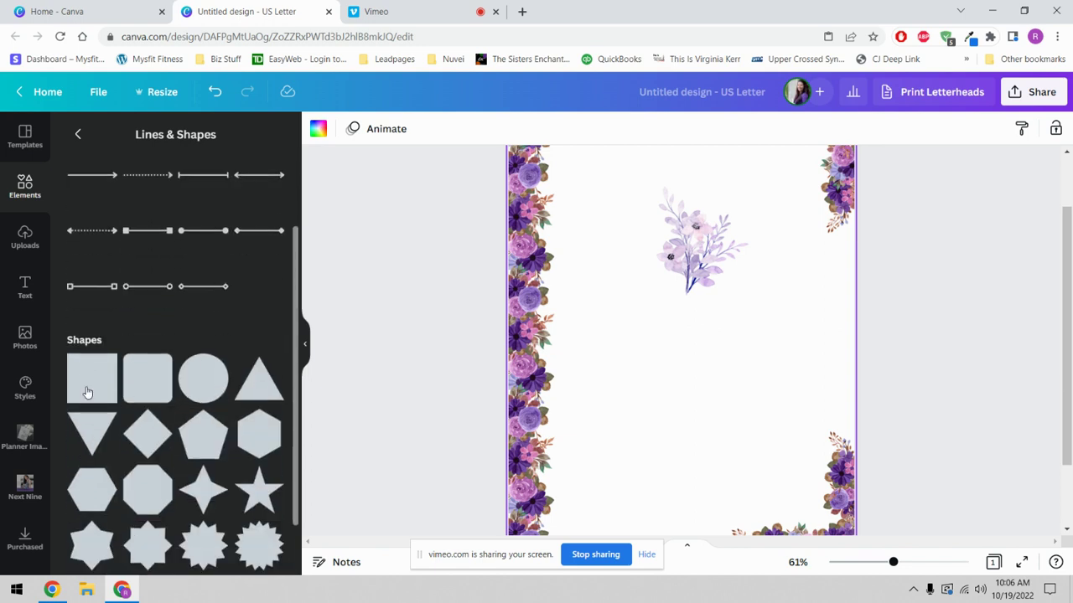
scroll(88, 392, down, 4)
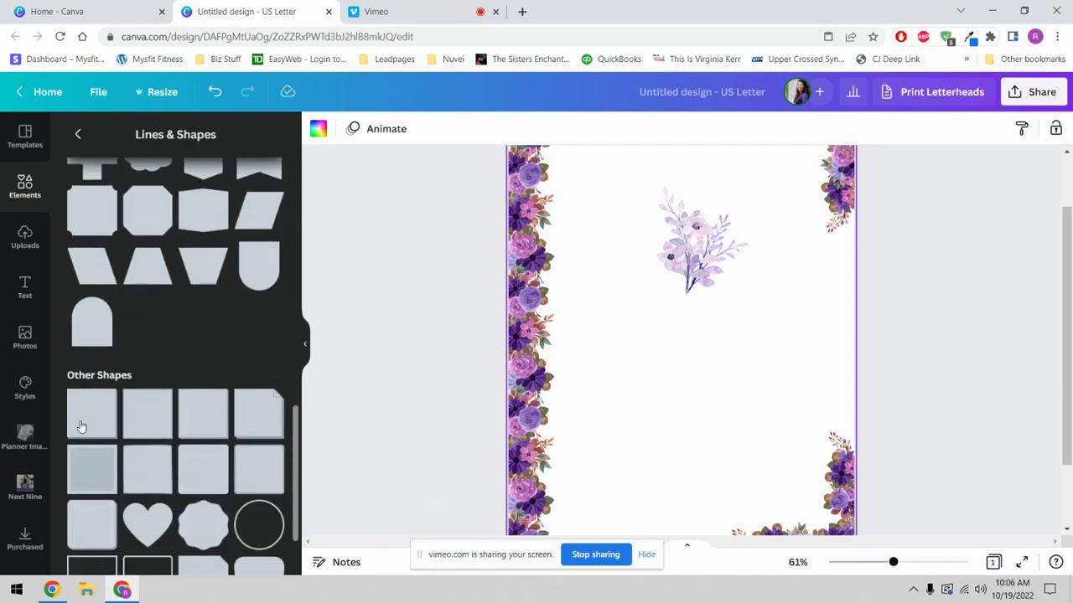
click(94, 478)
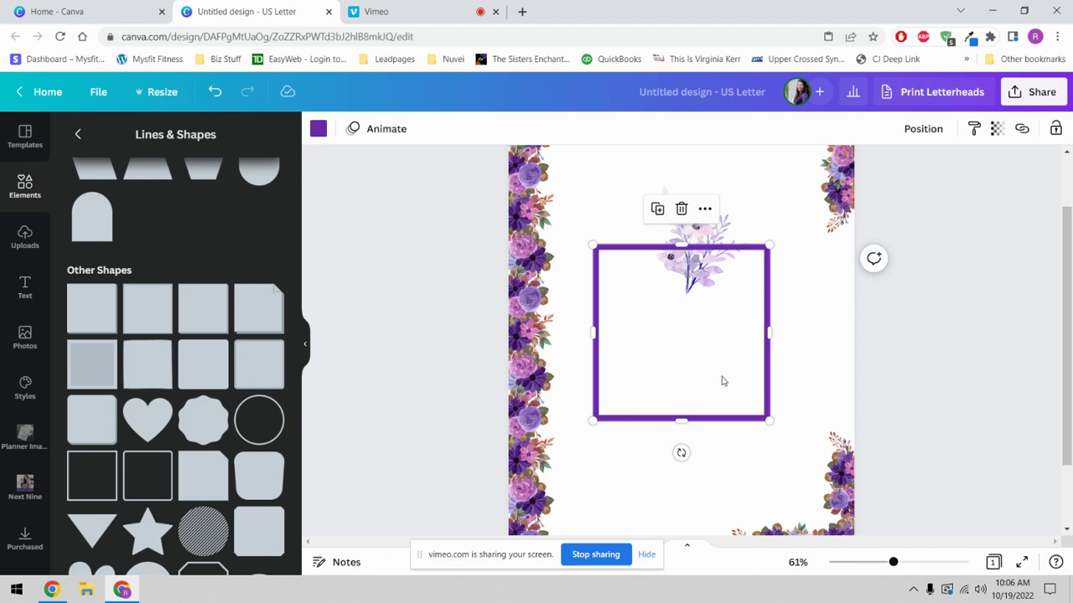
drag(722, 380, 684, 447)
key(Delete)
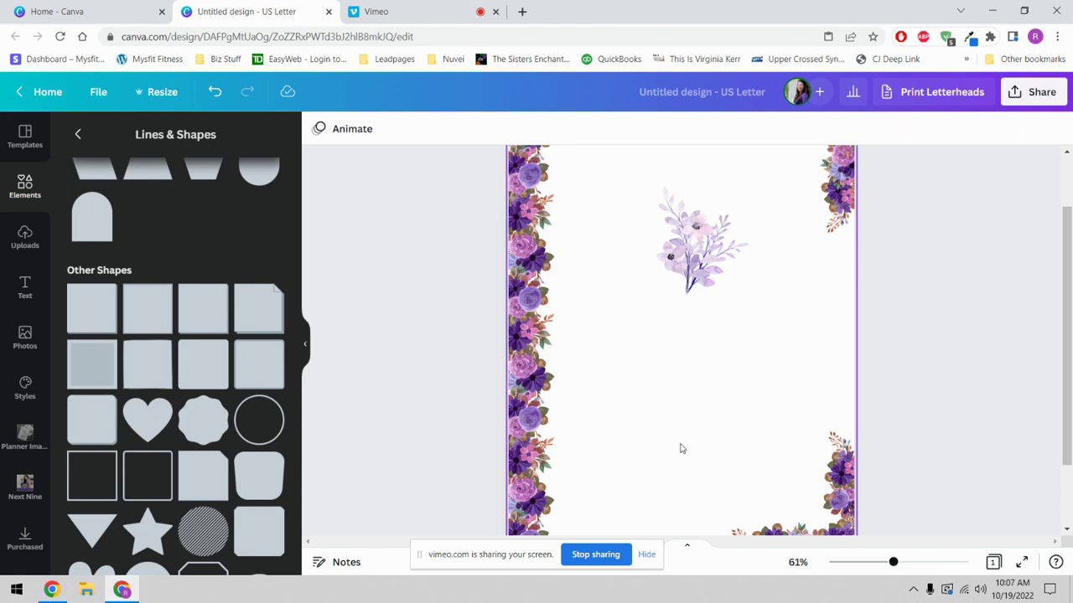
Add a plain filled square from the basic shapes below the lilac bouquet.
scroll(158, 367, up, 10)
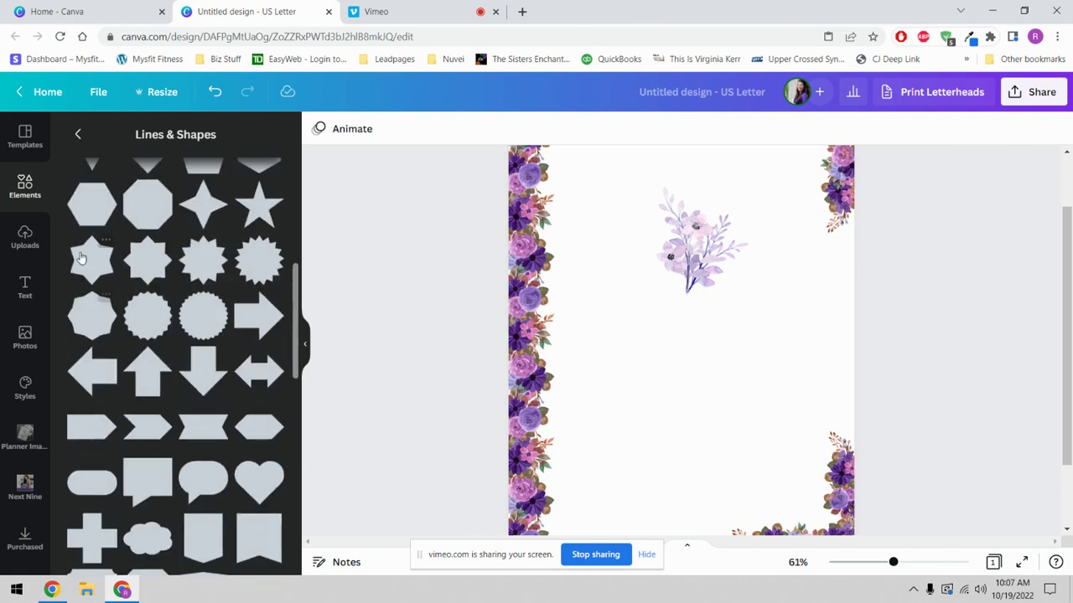
scroll(83, 262, up, 2)
click(92, 474)
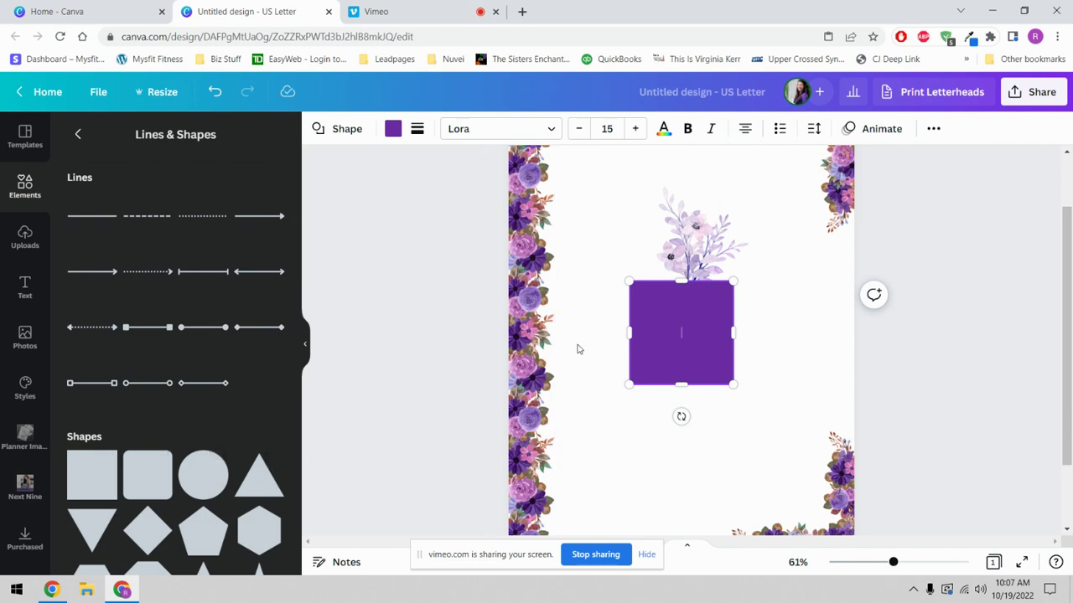
key(Return)
Give the square a solid border with a weight of 7 and change its fill to white.
click(417, 130)
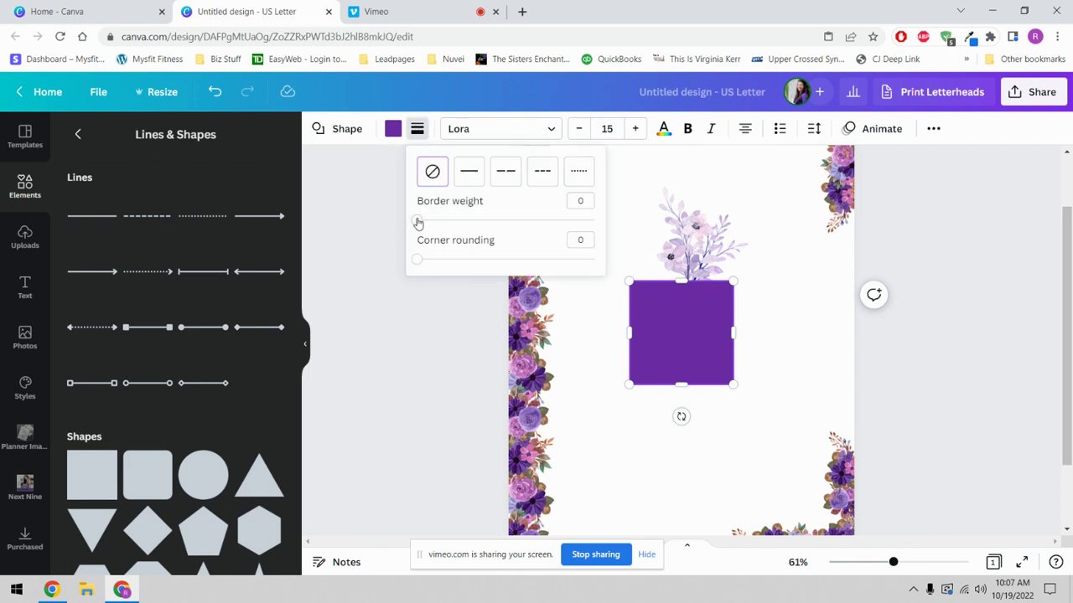
drag(418, 223, 429, 221)
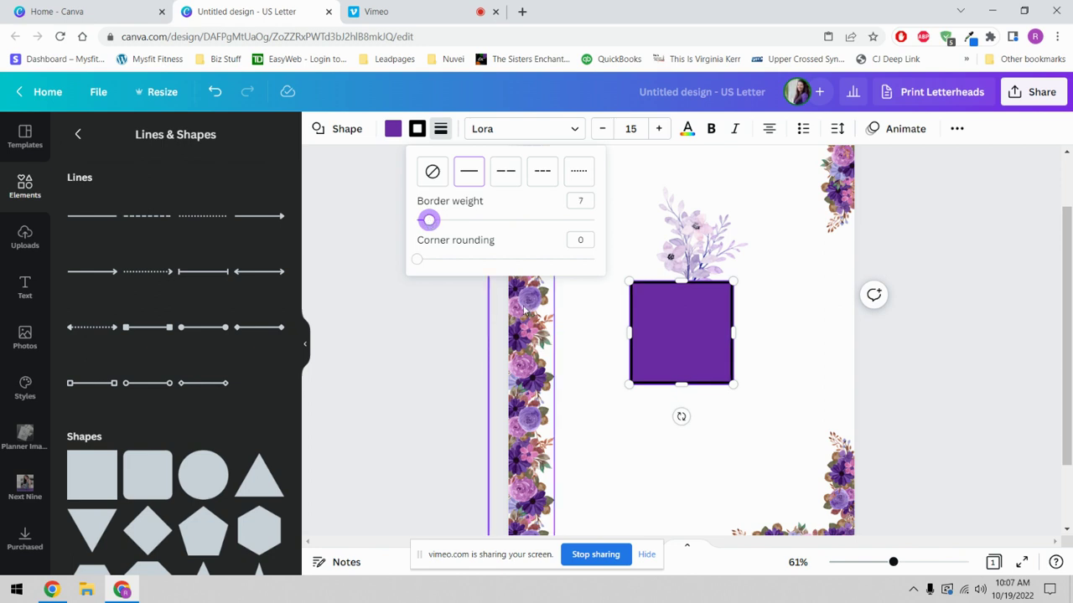
click(391, 131)
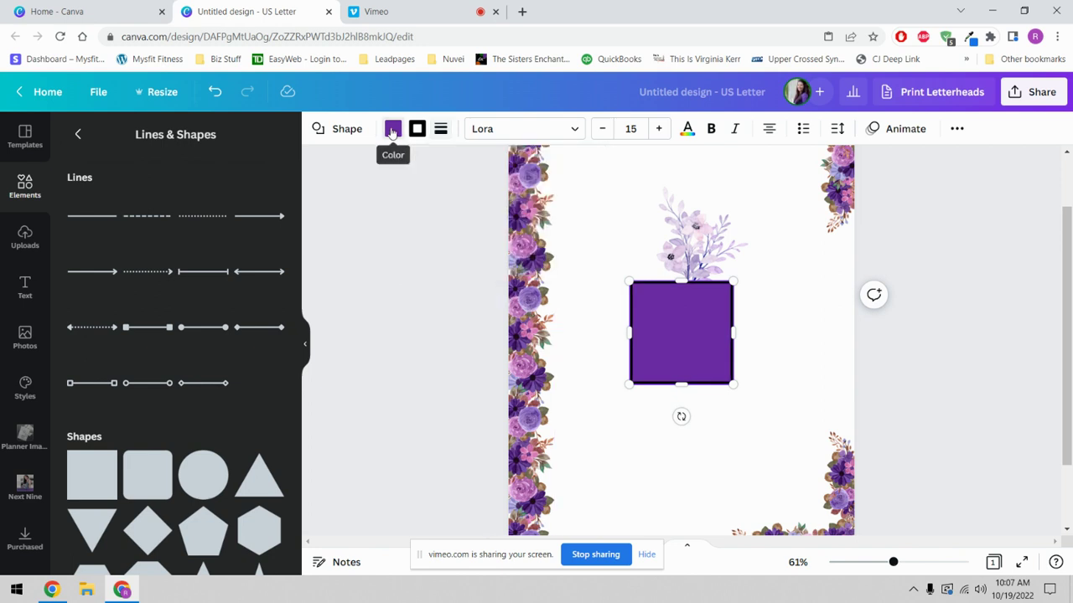
click(232, 203)
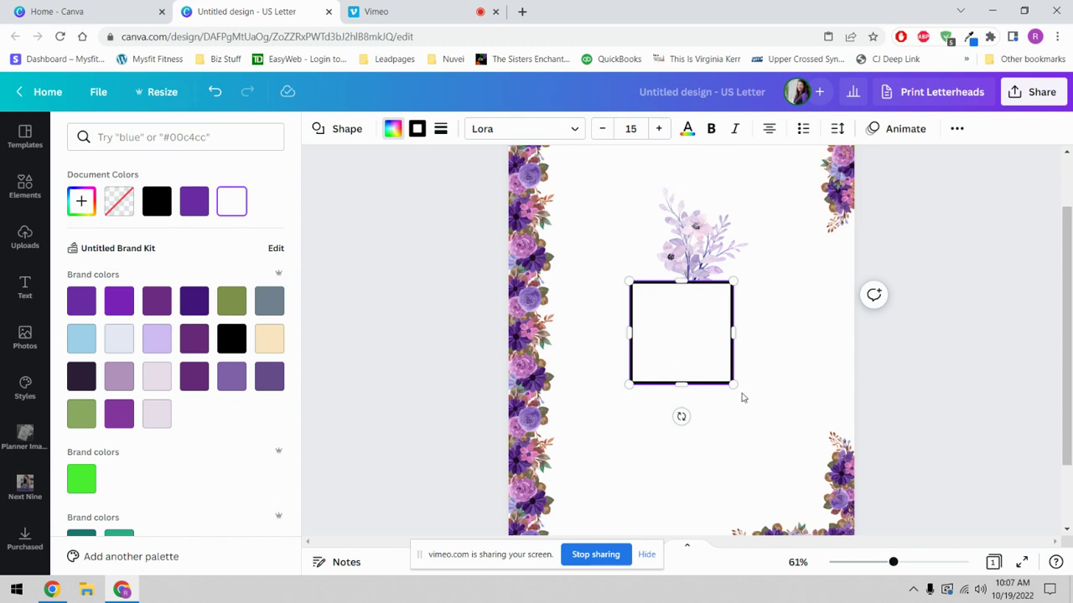
Move the white square up over the bouquet's stems and narrow it into a portrait rectangle.
mouse_move(686, 359)
mouse_down()
mouse_move(689, 294)
mouse_move(684, 351)
mouse_move(679, 340)
mouse_up()
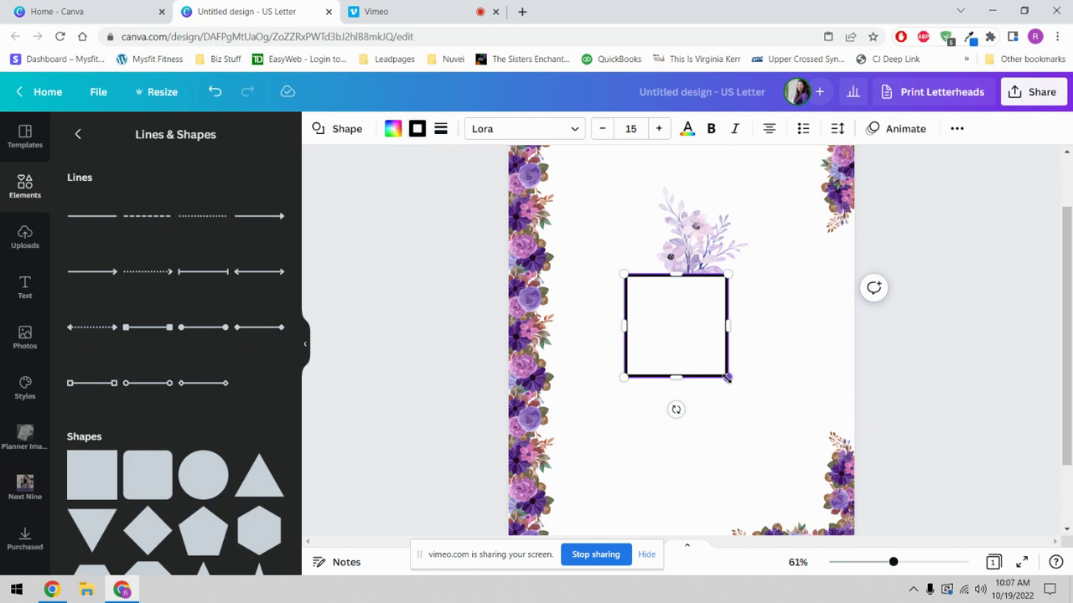
drag(717, 370, 670, 351)
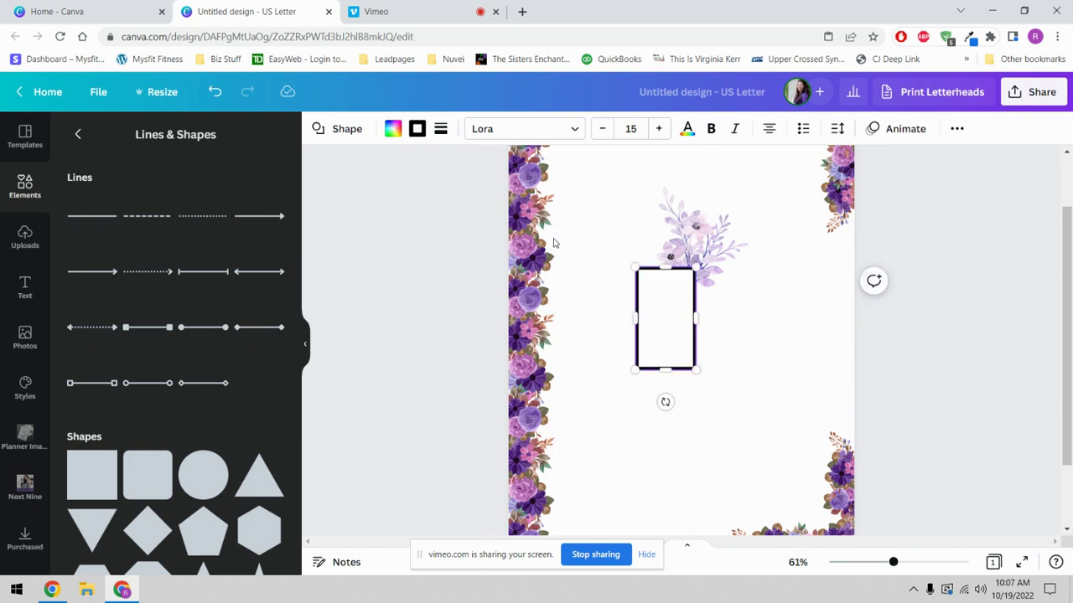
Recolor the rectangle's border to the pale lilac #E4DDEF sampled from the bouquet.
click(418, 130)
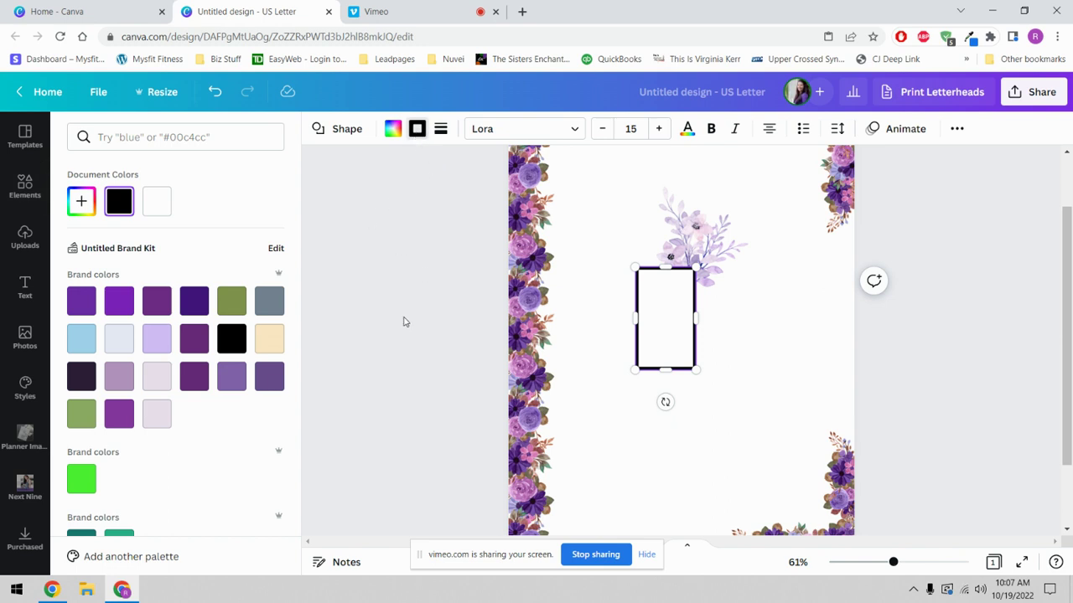
click(77, 205)
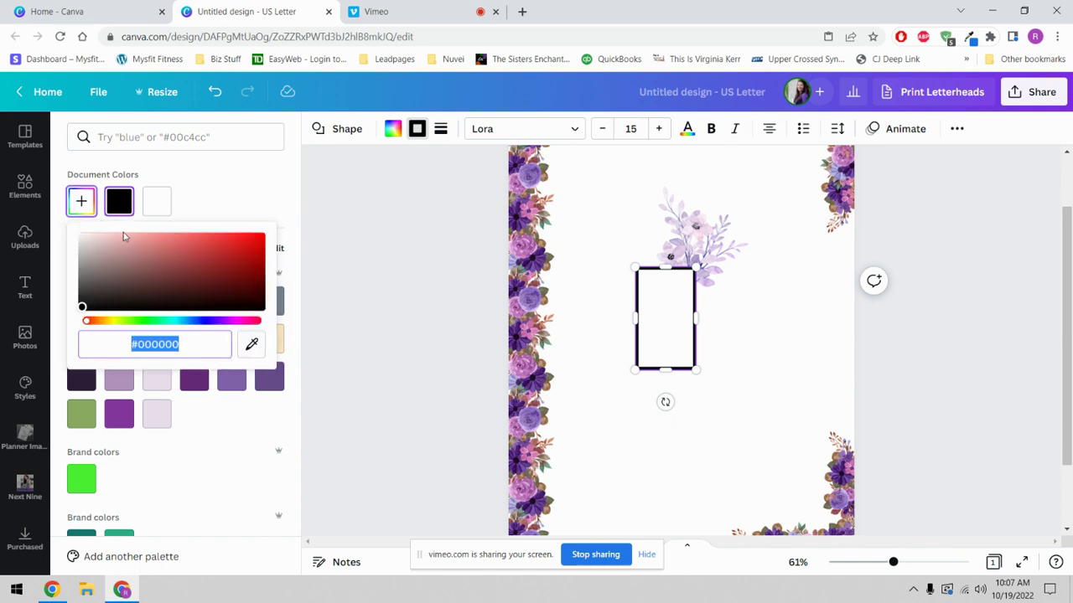
click(251, 344)
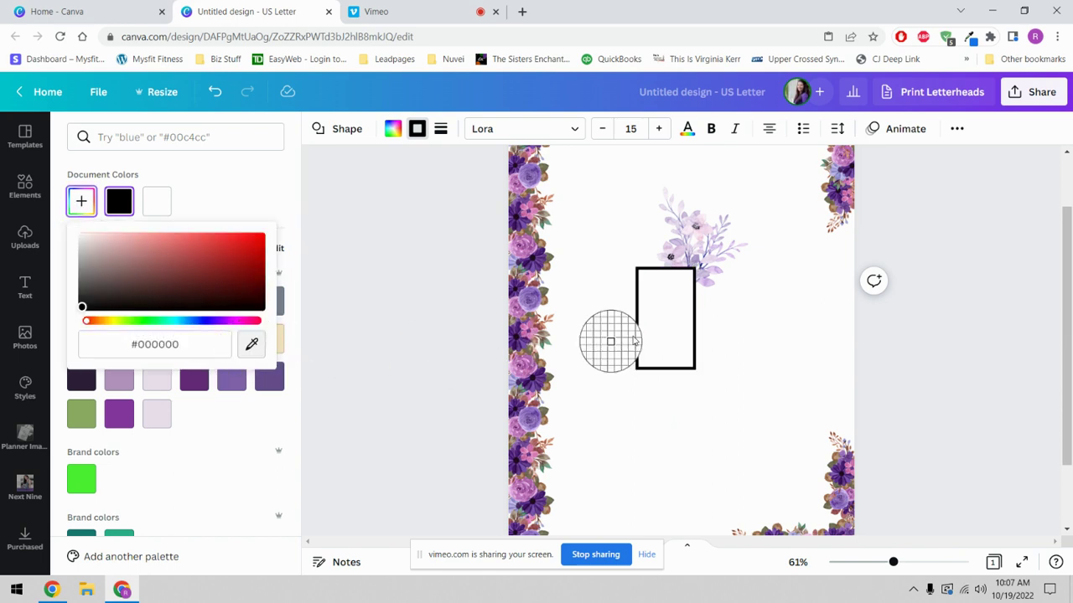
click(719, 268)
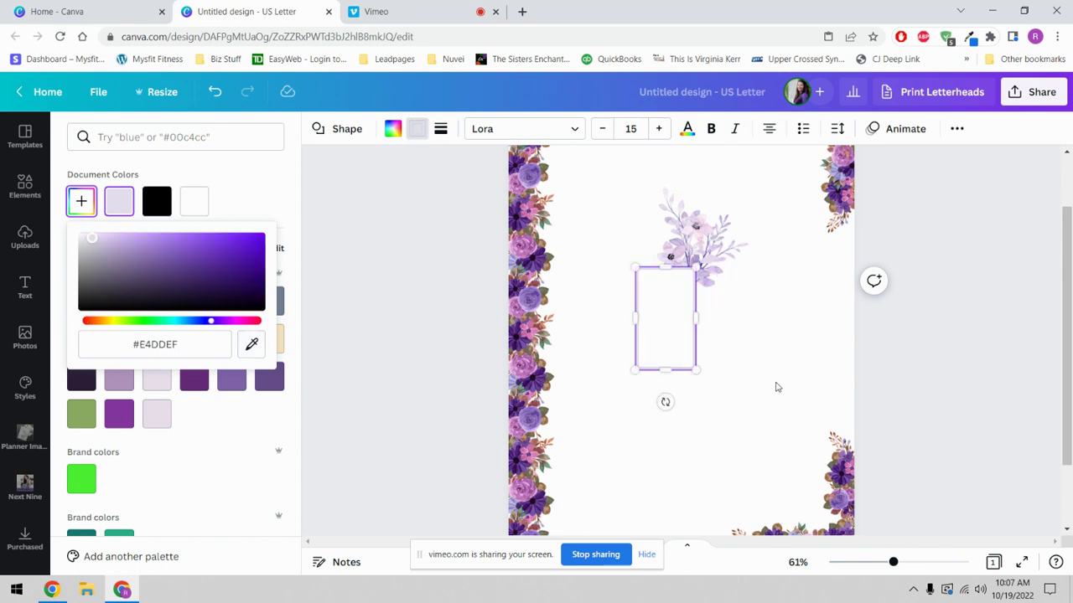
click(772, 348)
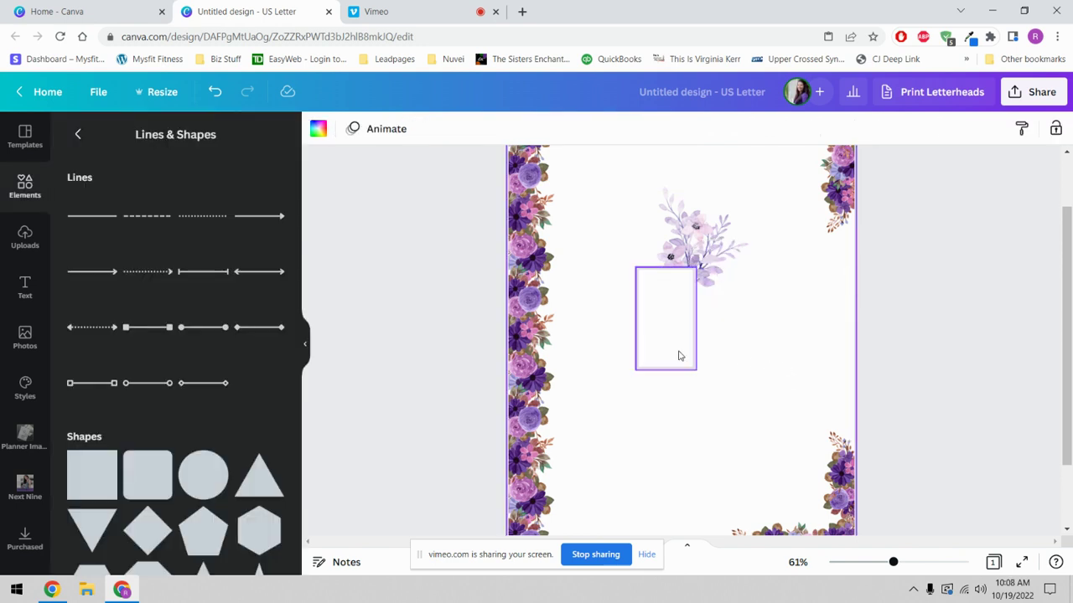
Nudge the rectangle and the lilac bouquet slightly so the rectangle's top edge covers the base of the flowers.
click(675, 348)
drag(678, 347, 673, 341)
click(771, 370)
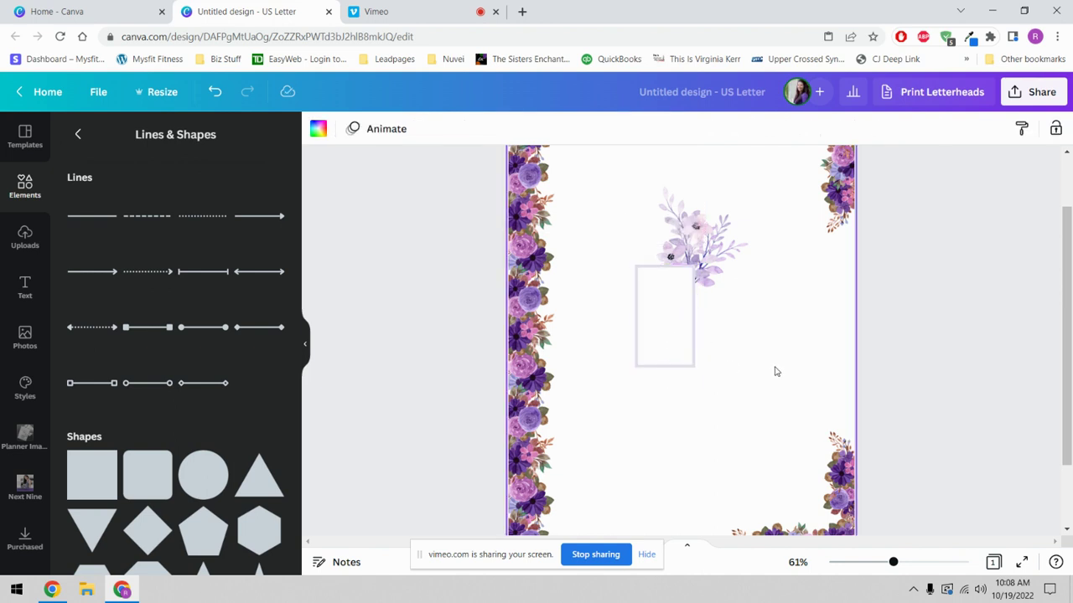
click(718, 271)
drag(718, 271, 718, 268)
click(729, 447)
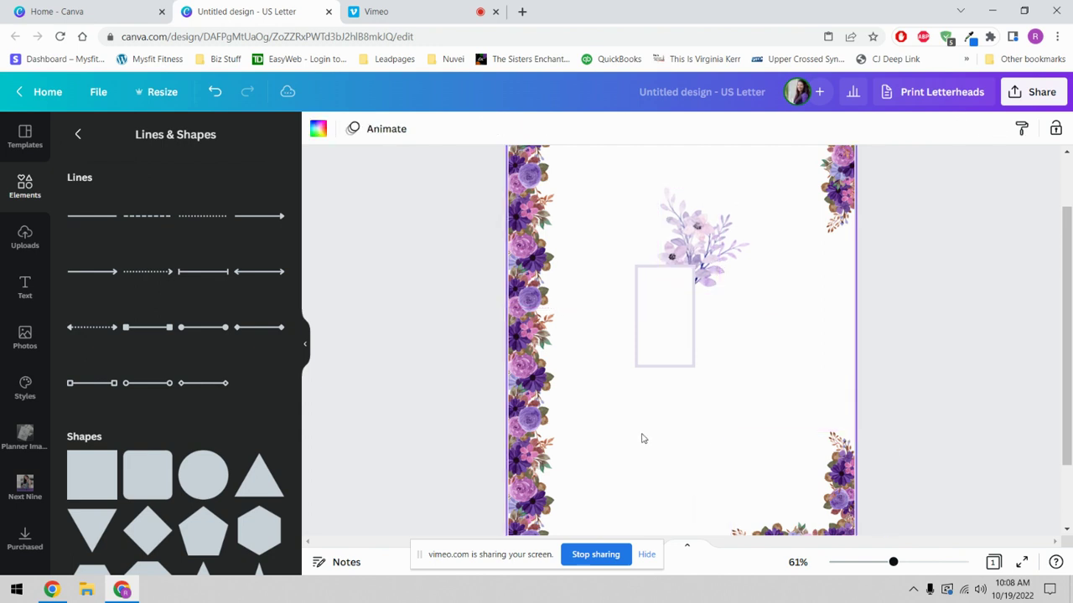
Group the lilac bouquet with the bordered rectangle.
drag(625, 393, 729, 225)
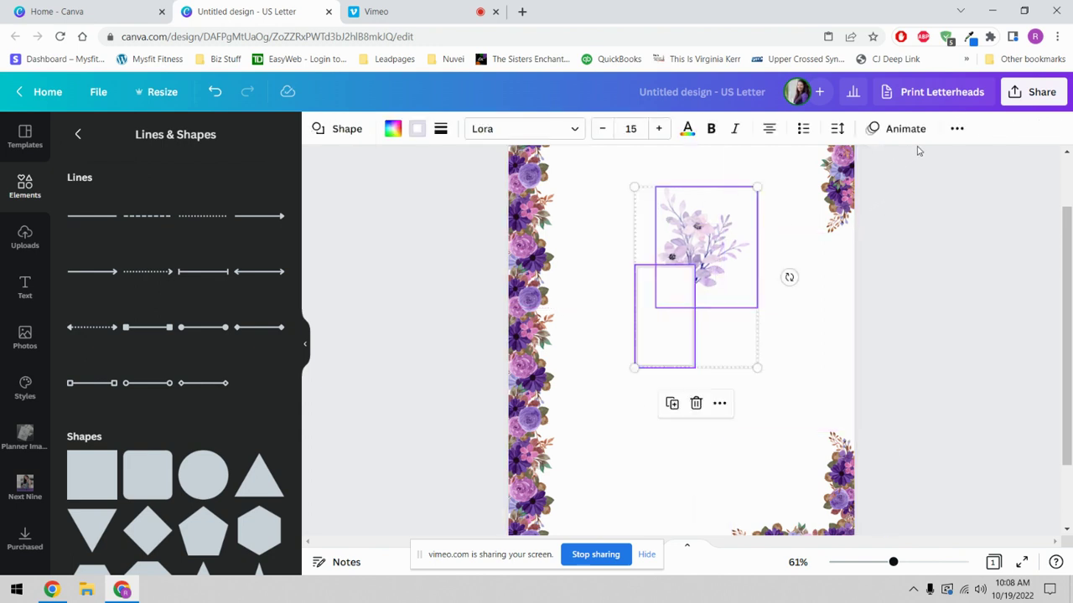
click(956, 130)
click(793, 164)
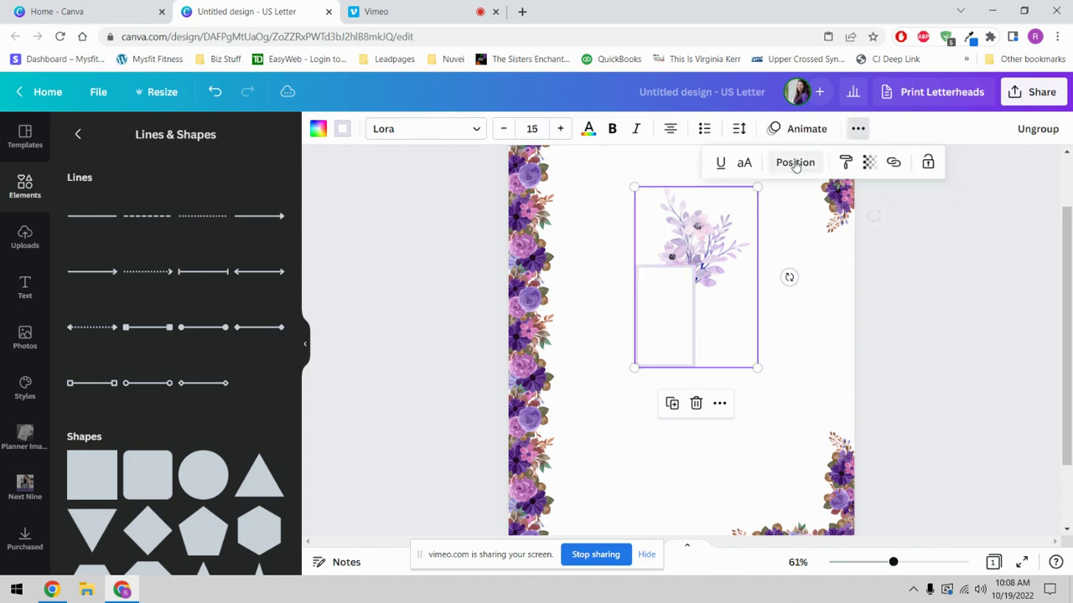
Shrink the bouquet-and-rectangle group slightly and place it in the page's upper left area beside the floral border.
drag(709, 306, 694, 343)
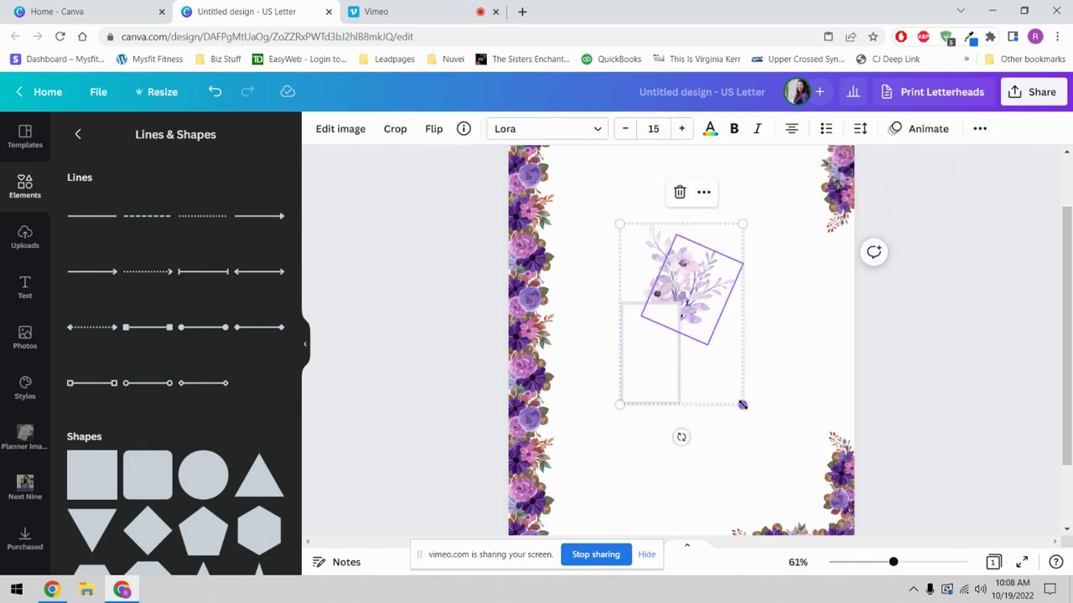
drag(742, 405, 735, 394)
click(788, 346)
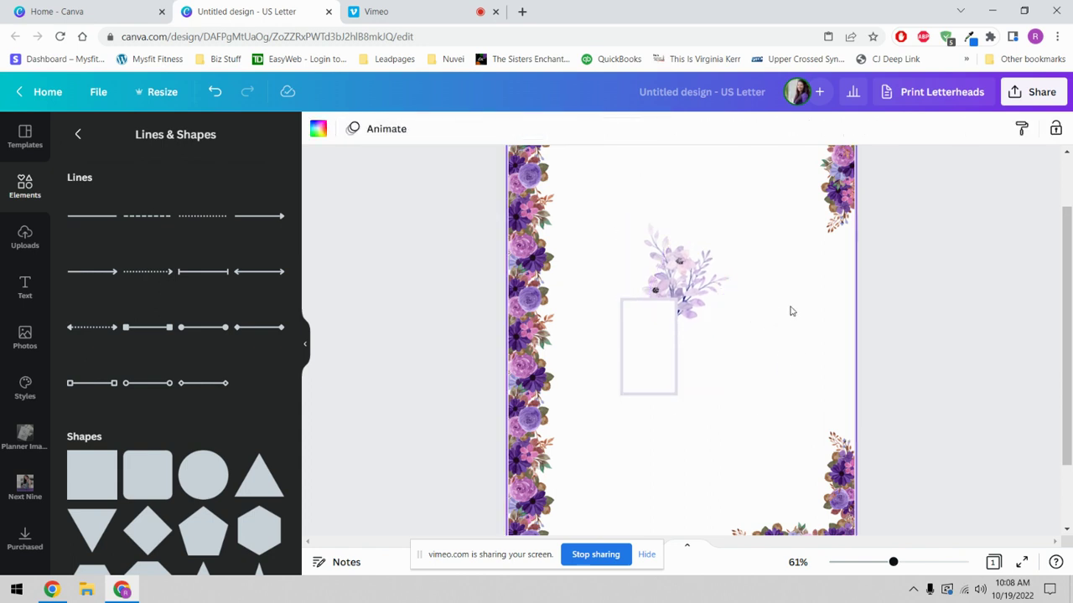
drag(641, 360, 615, 290)
scroll(659, 368, up, 1)
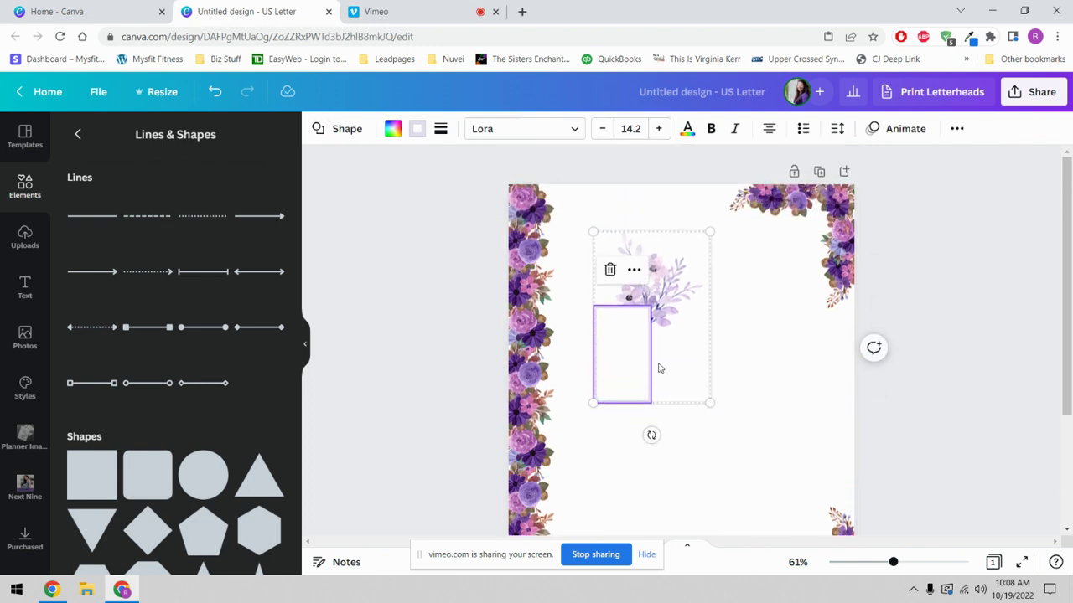
drag(658, 368, 638, 338)
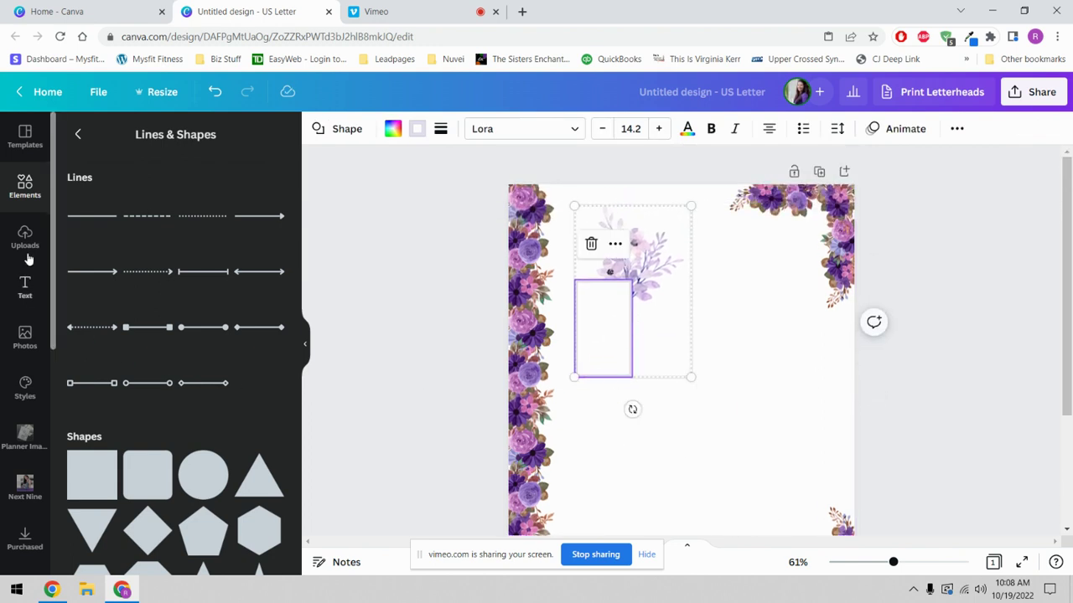
Add the lilac peony-and-blossom stem from the purple florals graphics and shrink it beside the bouquet-and-rectangle group.
click(26, 188)
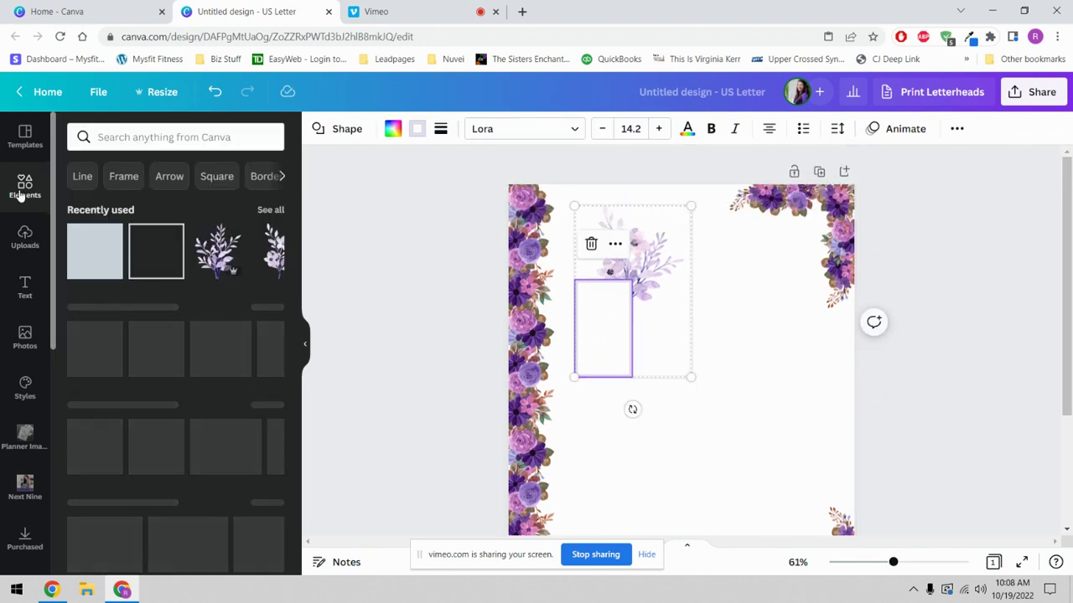
click(125, 134)
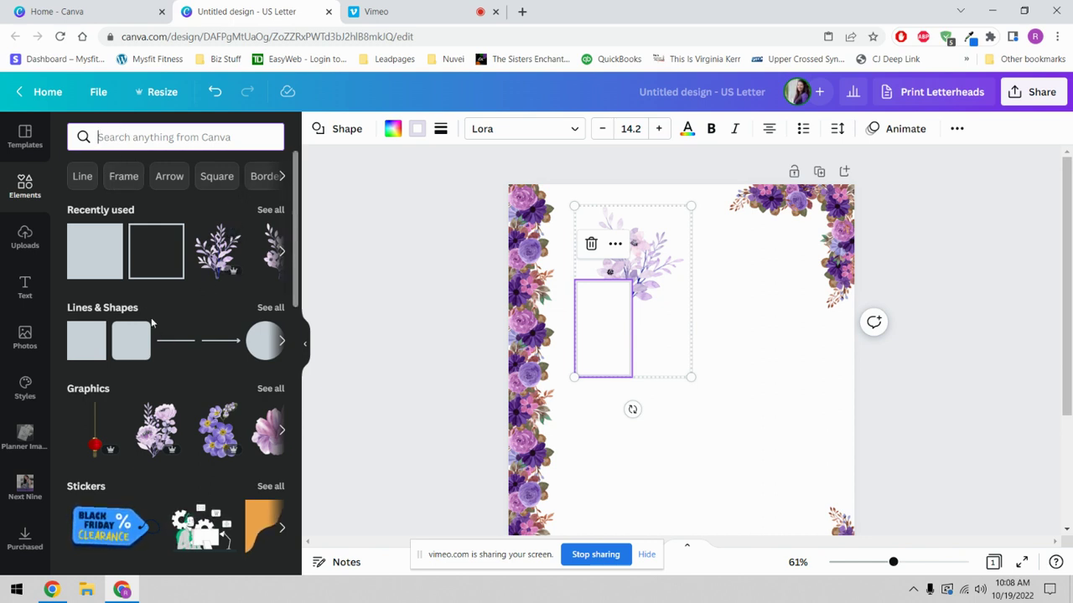
text(pu)
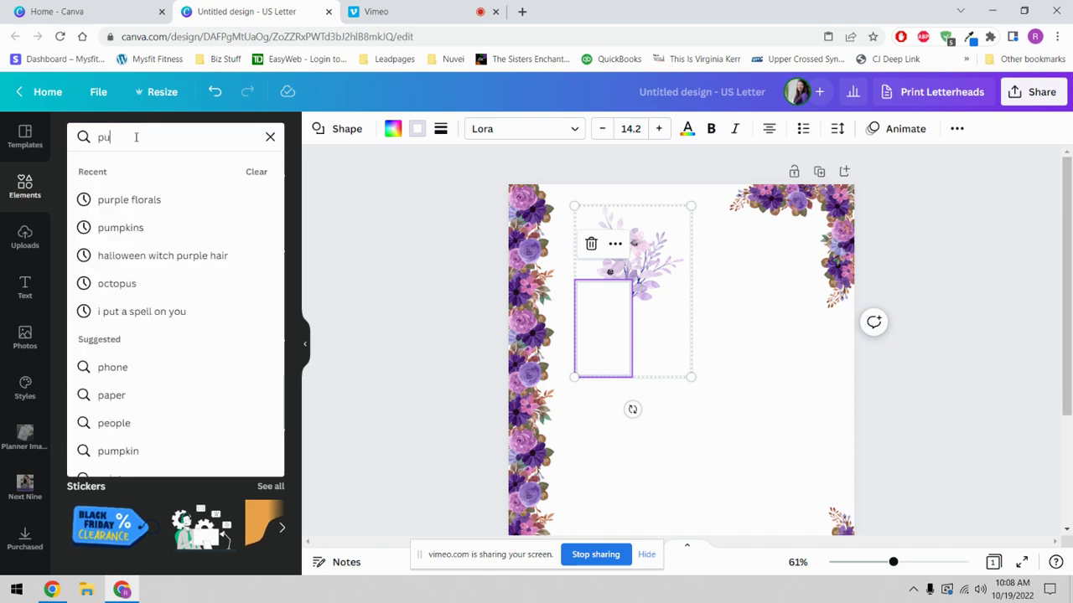
click(139, 199)
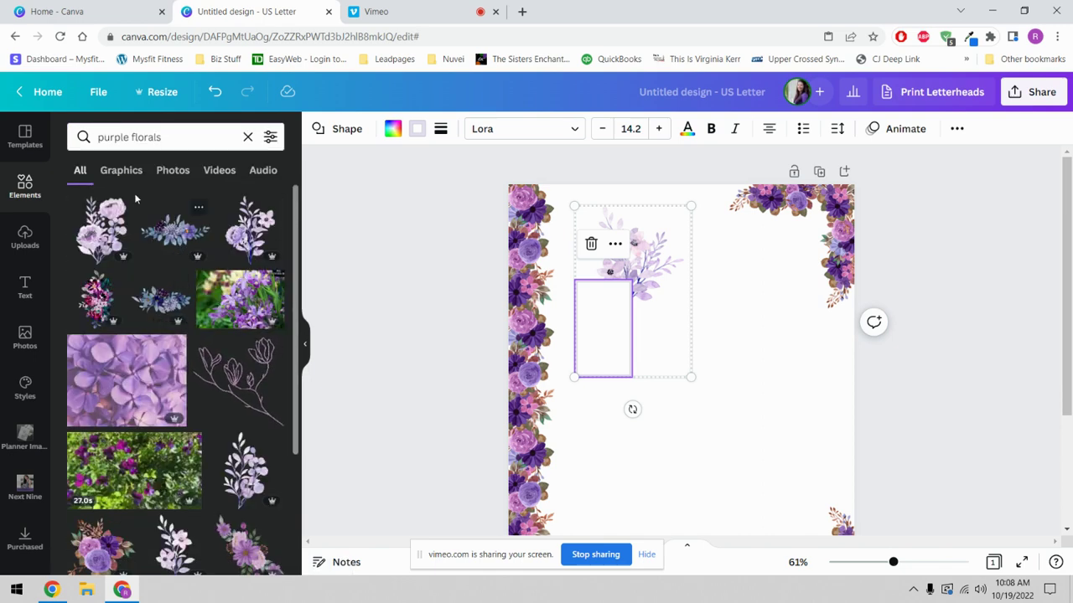
click(120, 171)
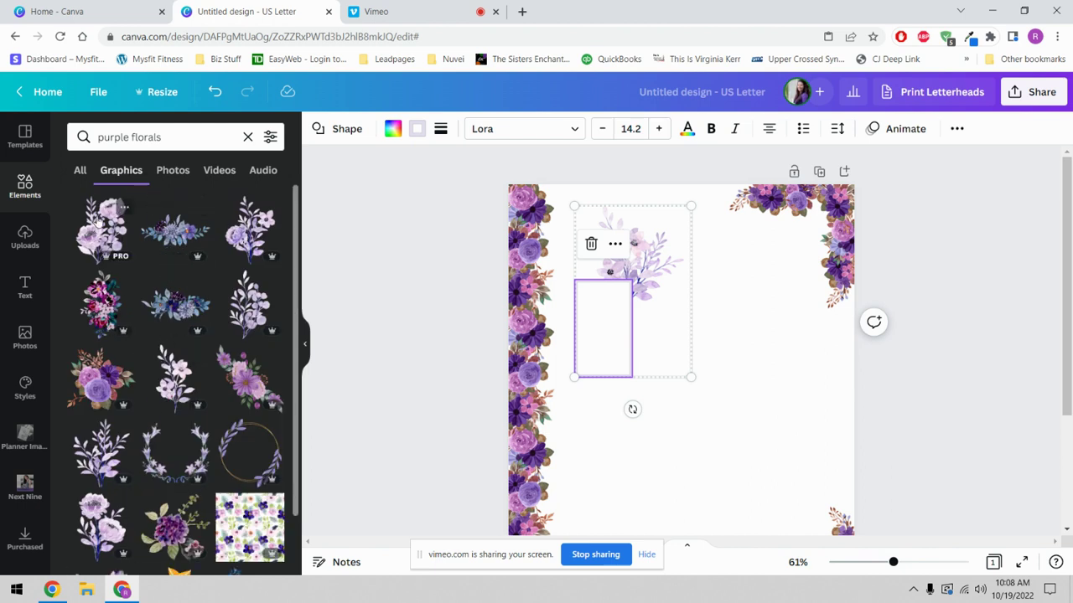
click(249, 227)
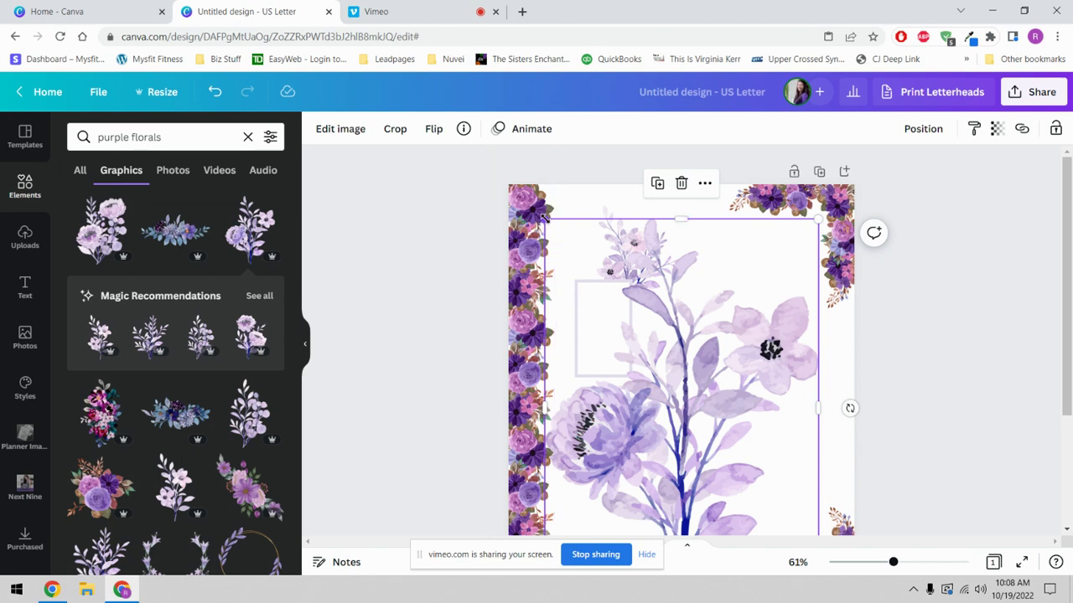
drag(545, 216, 720, 344)
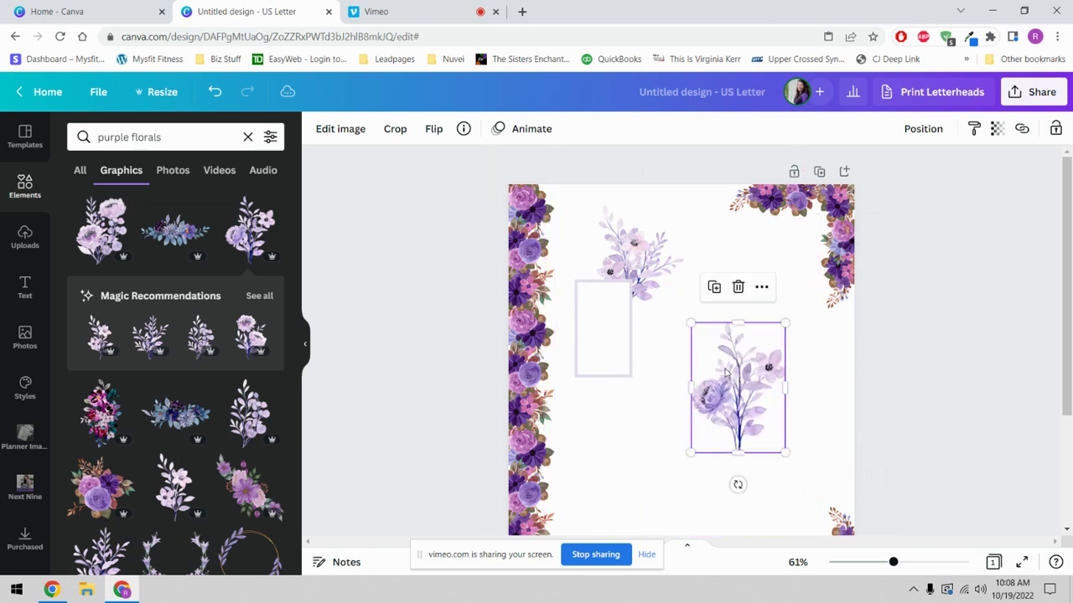
Add the leafy lilac branch from the recommended graphics, enlarge it and place it over the new stem, tilted clockwise.
click(259, 295)
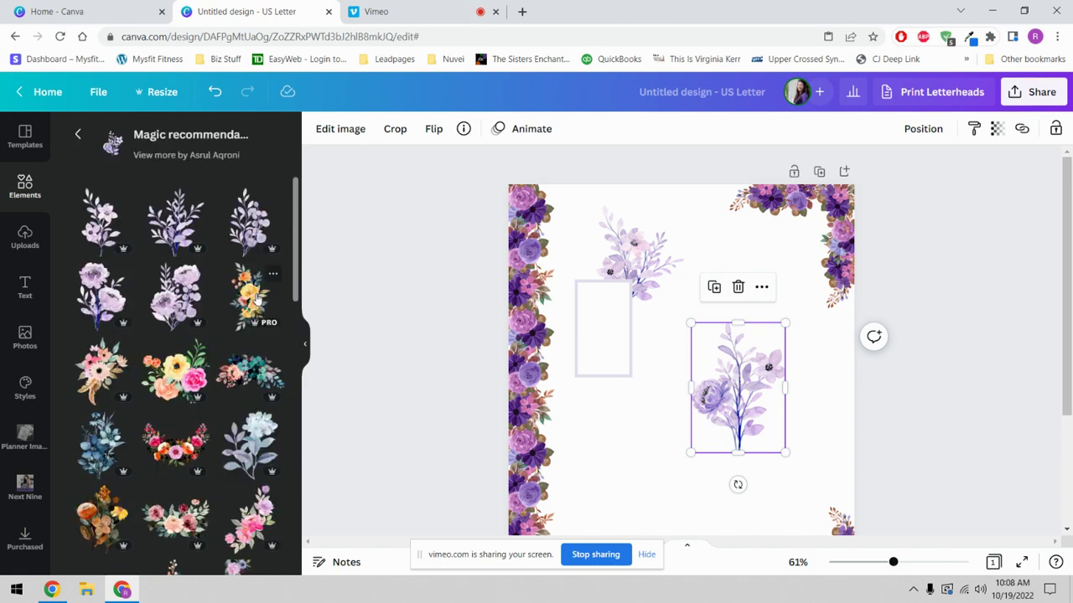
click(173, 235)
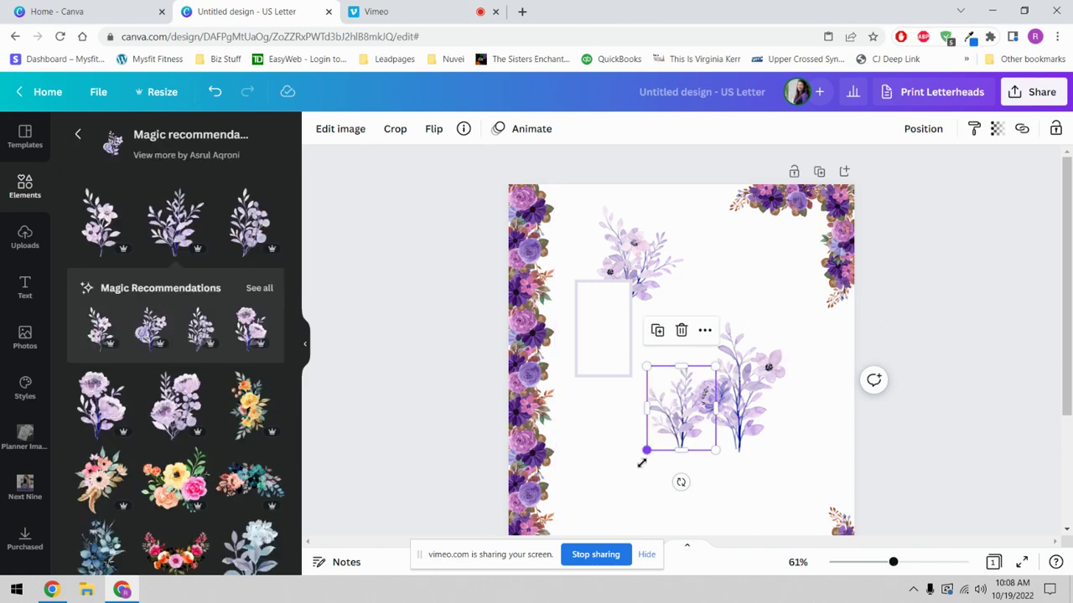
drag(641, 463, 628, 491)
drag(660, 442, 737, 415)
drag(749, 474, 733, 474)
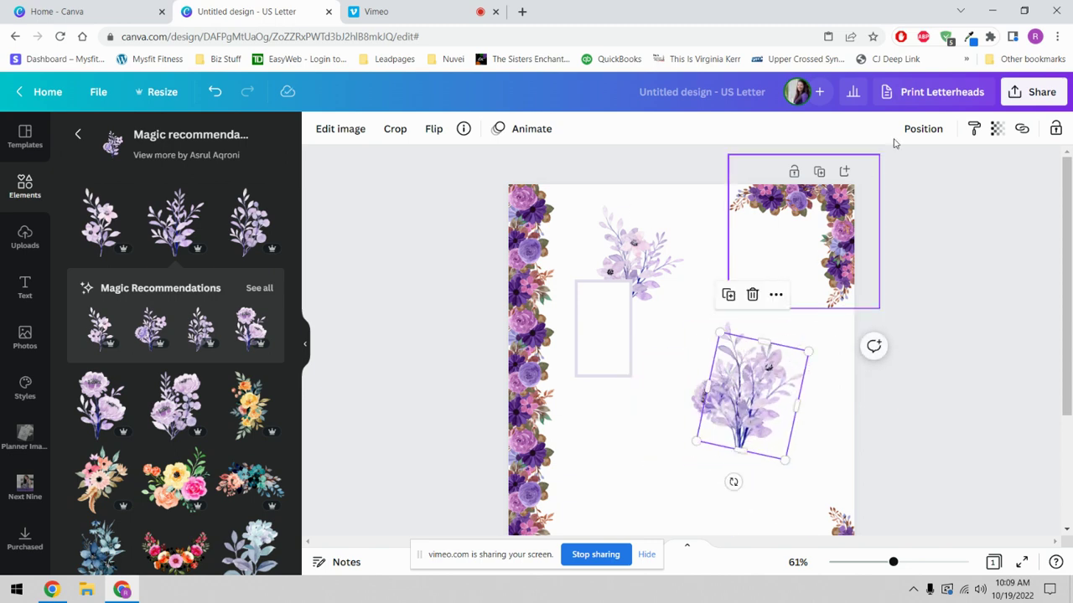
Send the leafy branch behind the peony-and-blossom stem and group the two graphics.
click(923, 129)
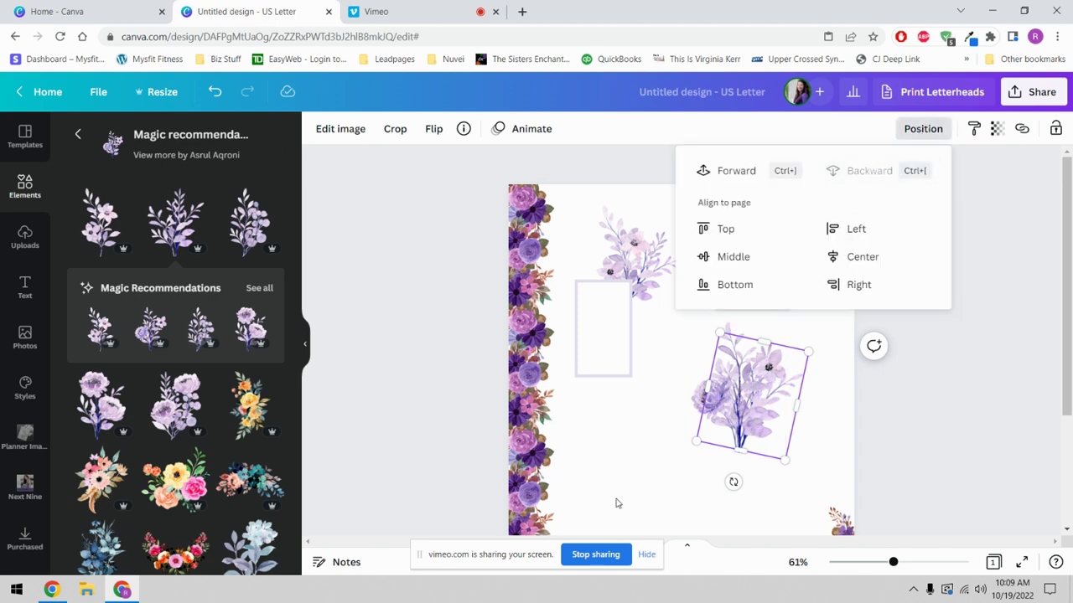
click(640, 486)
drag(695, 480, 740, 385)
click(894, 130)
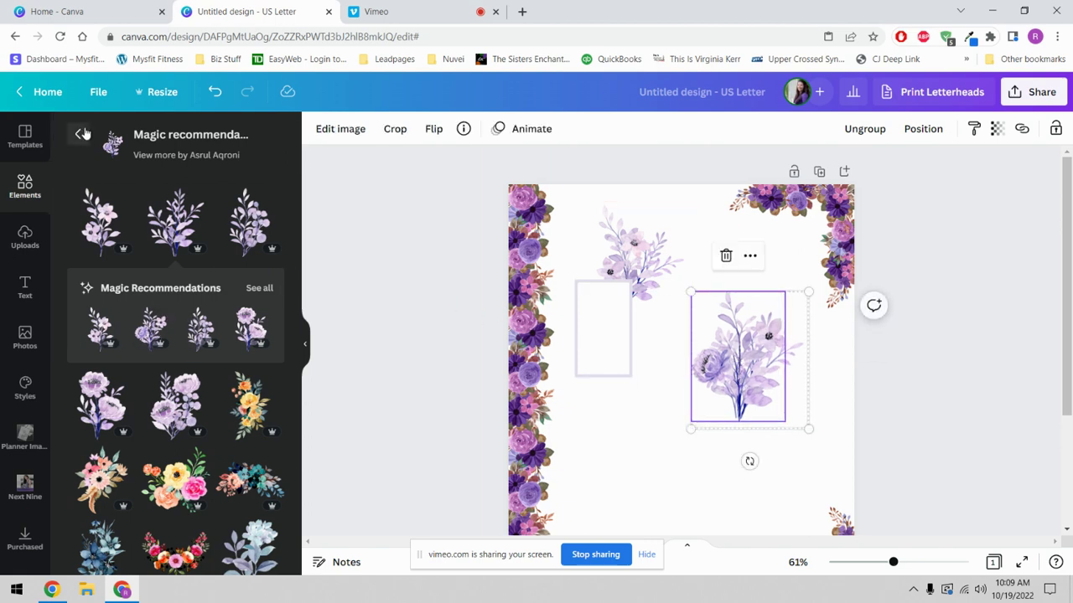
Add a plain filled square from the Lines & Shapes collection near the second bouquet.
click(79, 135)
click(247, 137)
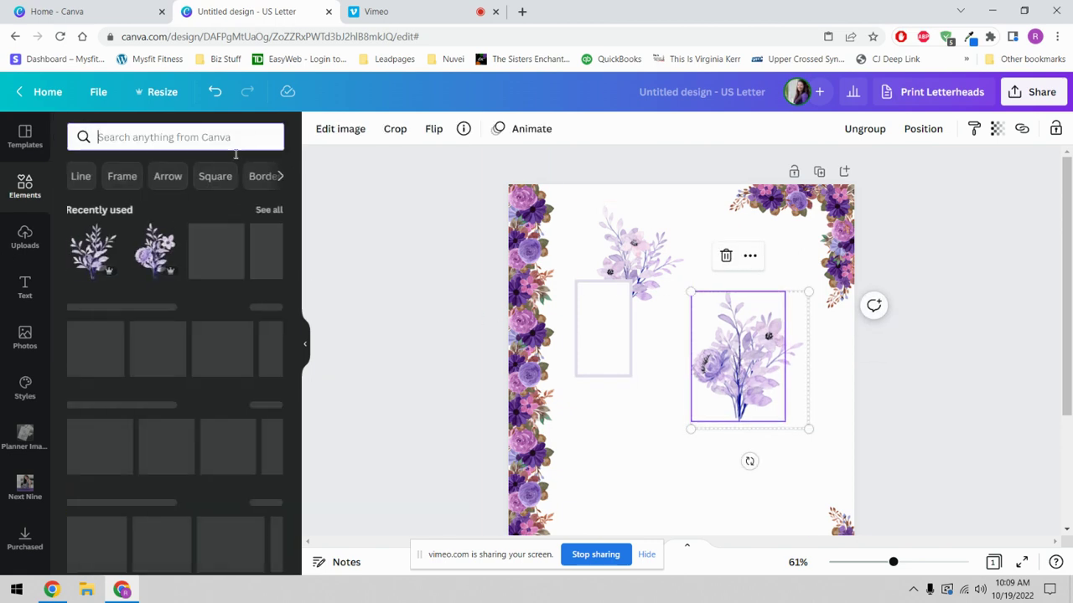
click(268, 309)
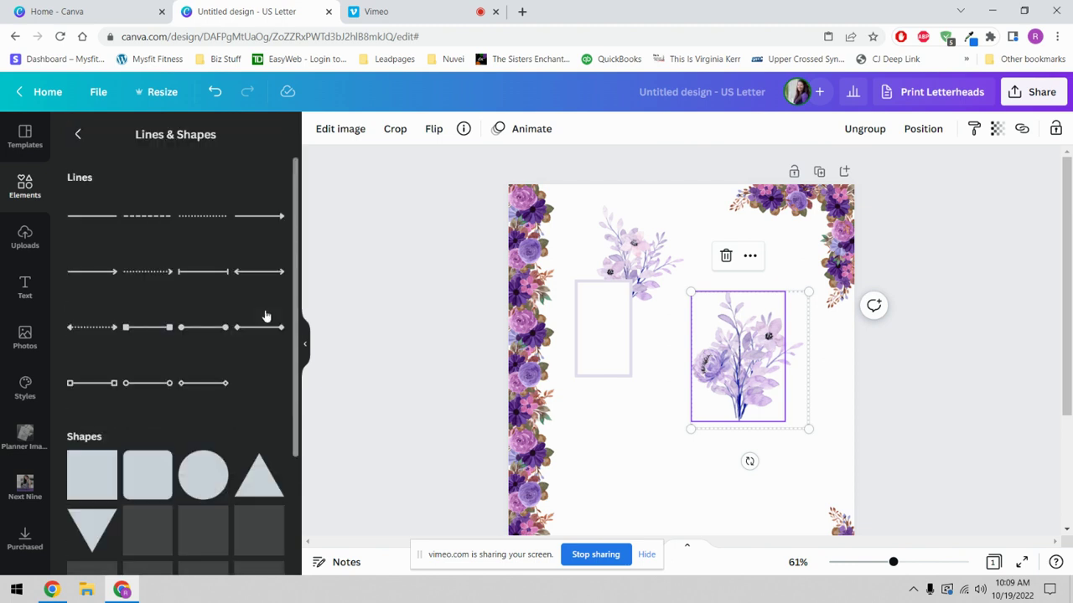
click(93, 482)
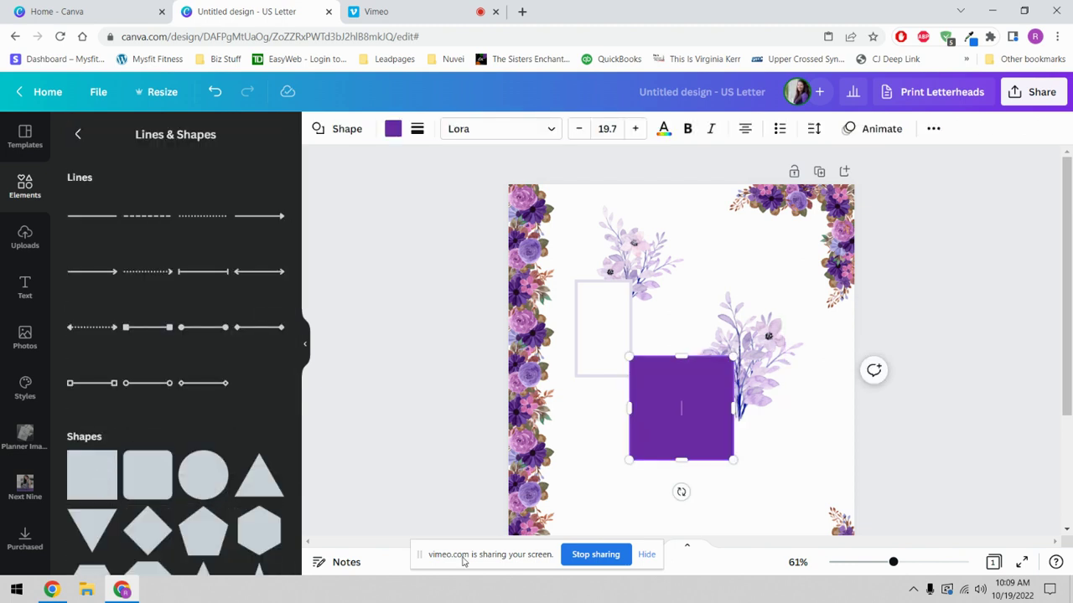
Give the new square a solid border with a weight of 7 and a white fill.
click(416, 134)
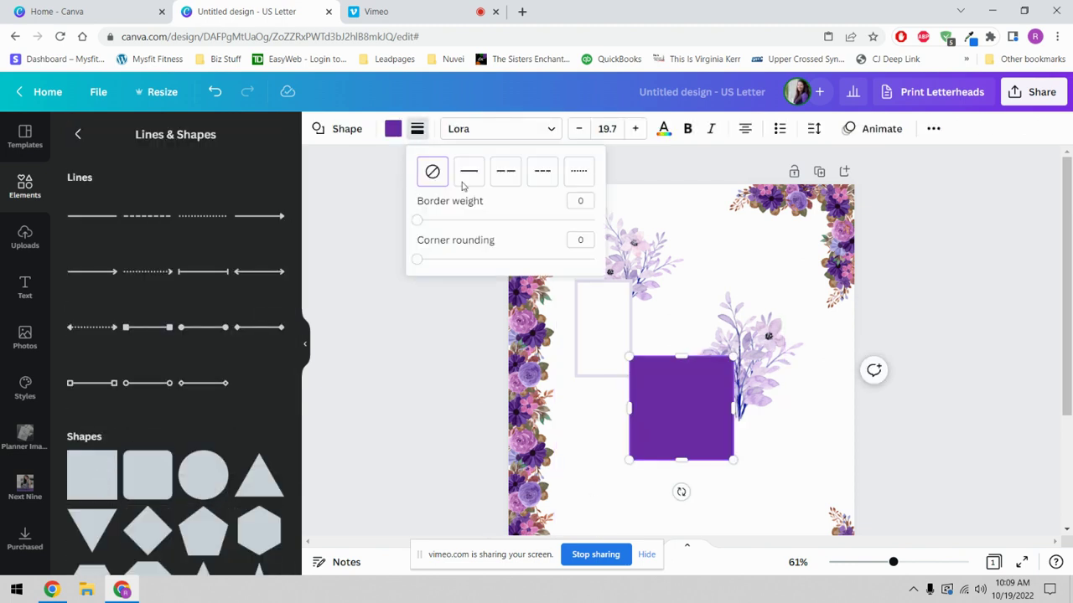
drag(421, 226, 428, 220)
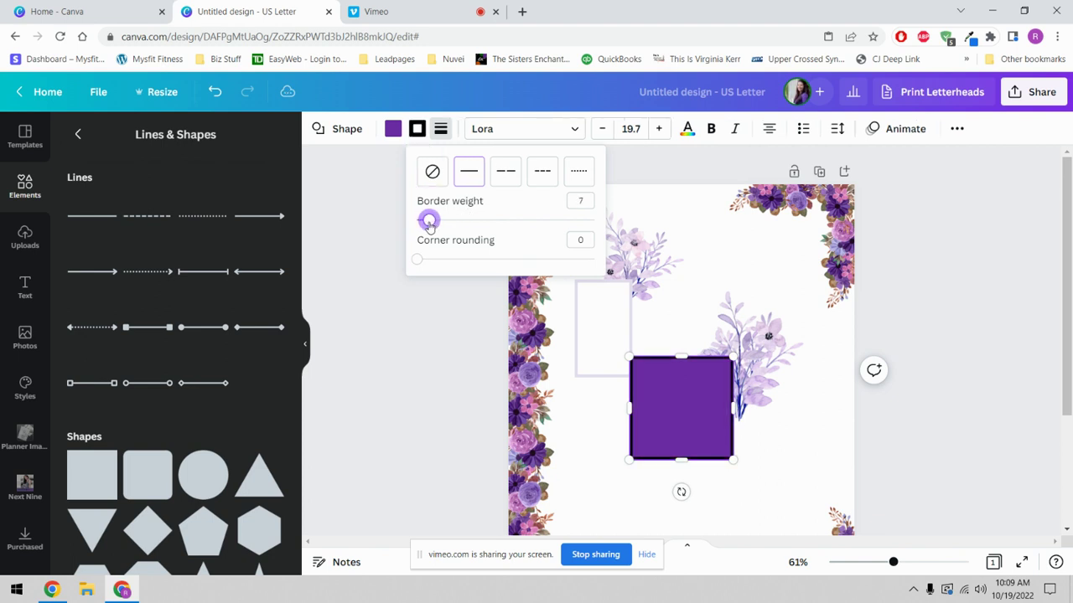
click(393, 129)
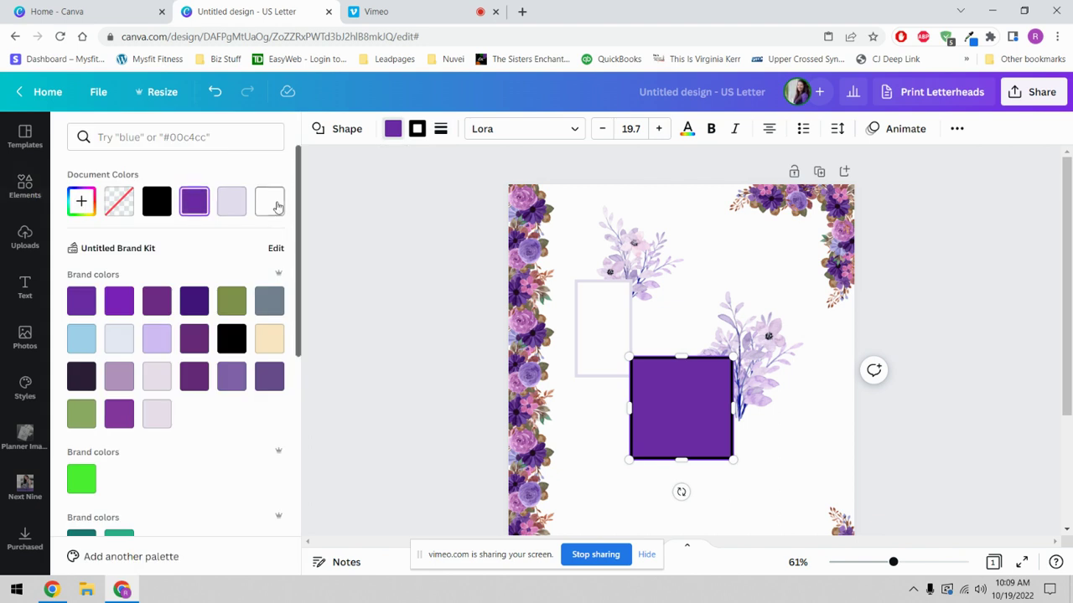
click(270, 202)
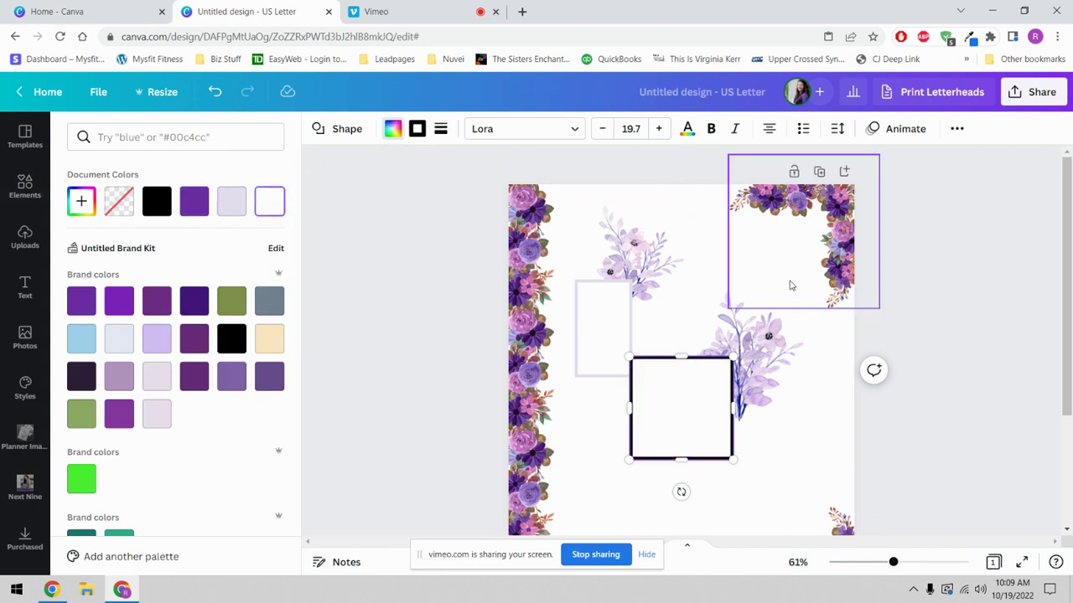
click(725, 400)
click(714, 406)
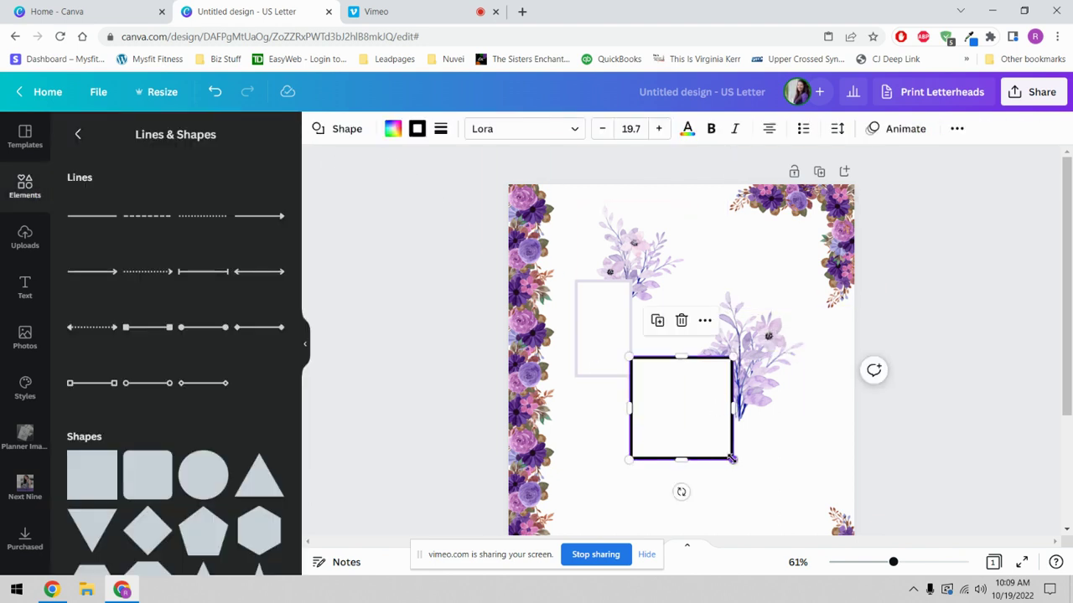
Shrink the black-bordered square over the second bouquet's lower-left stems, and scale down and reposition the bouquet behind it.
drag(731, 459, 727, 429)
click(772, 451)
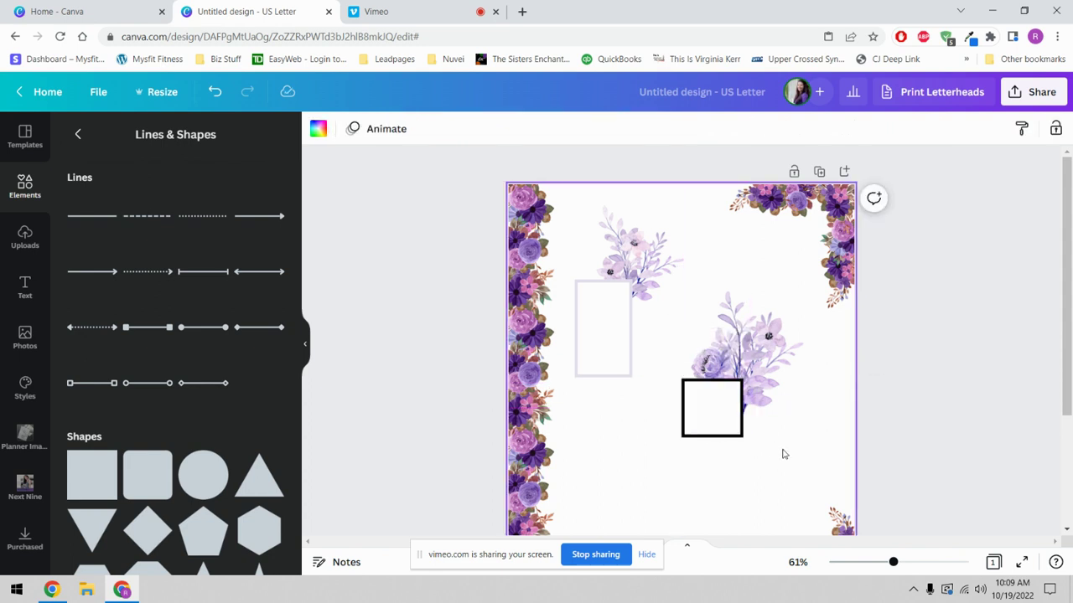
click(754, 362)
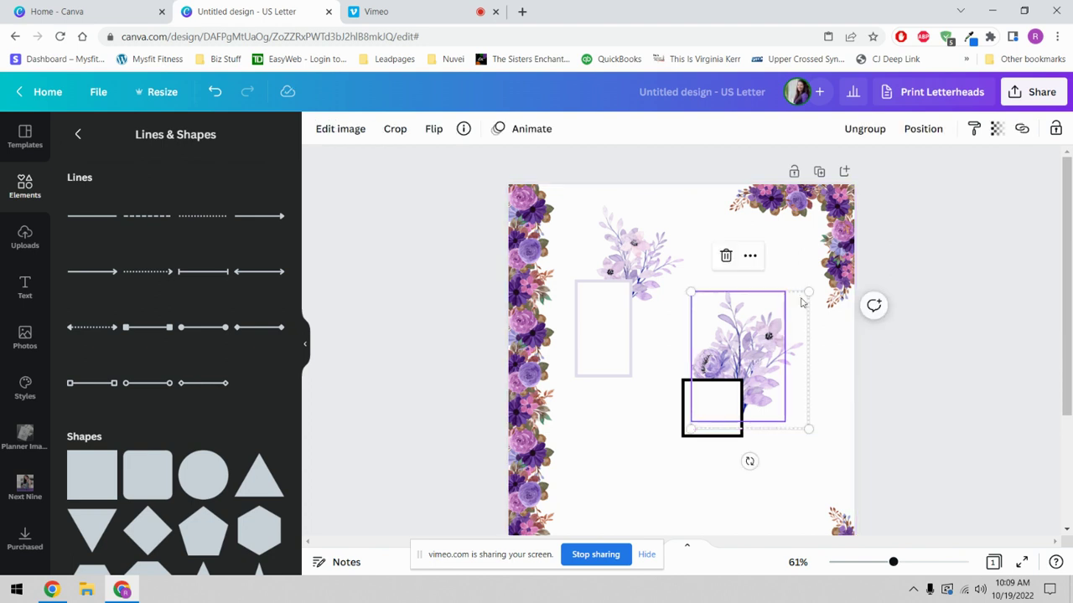
drag(808, 291, 789, 315)
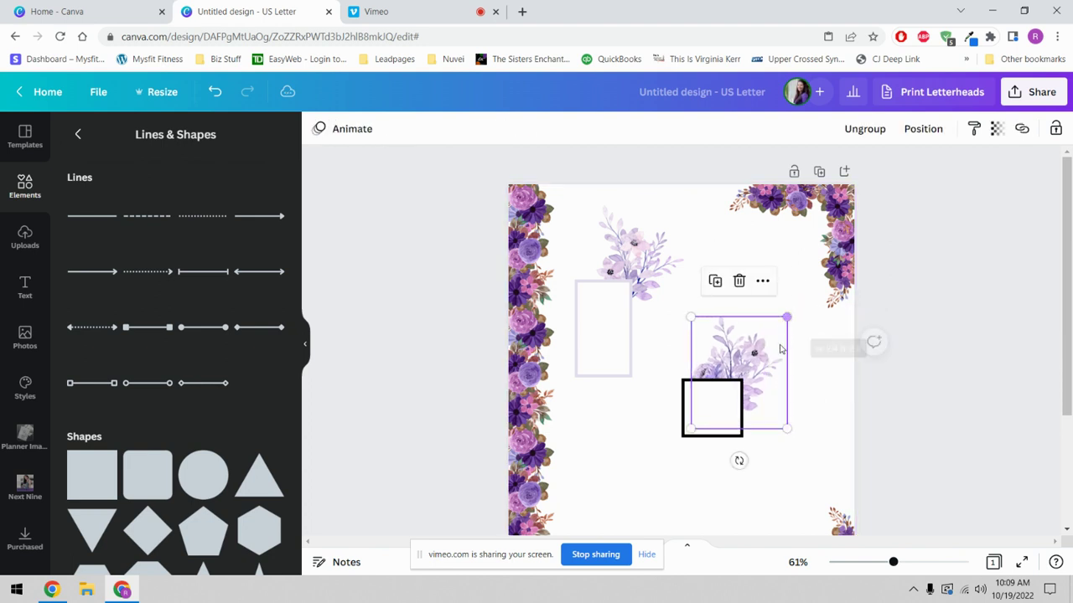
drag(758, 367, 766, 360)
click(791, 457)
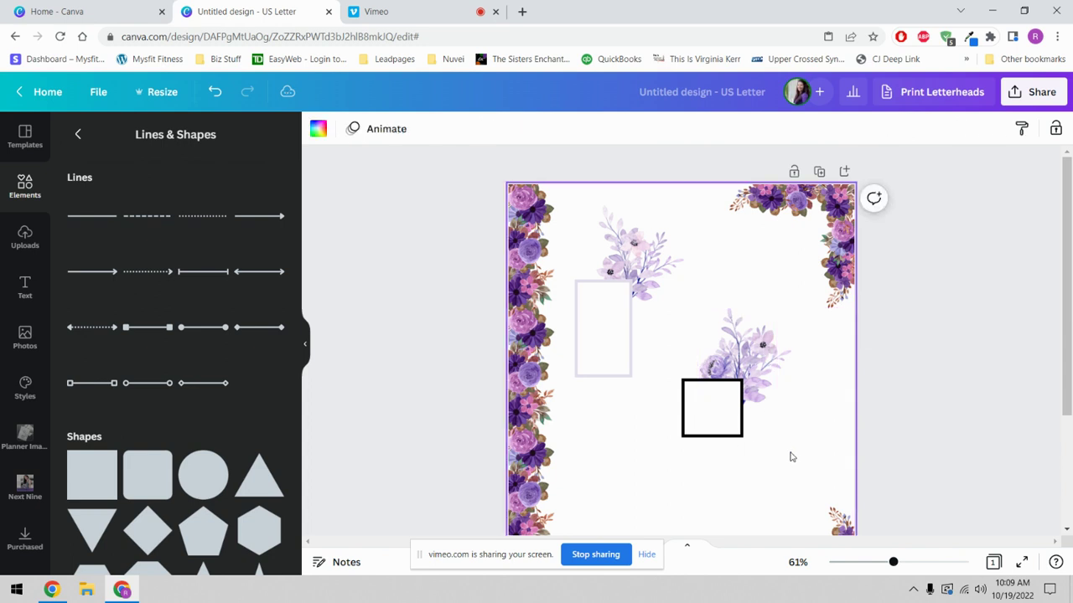
Change the square's border color to #DEC3E3 by sampling it from a blossom in the bouquet.
click(695, 420)
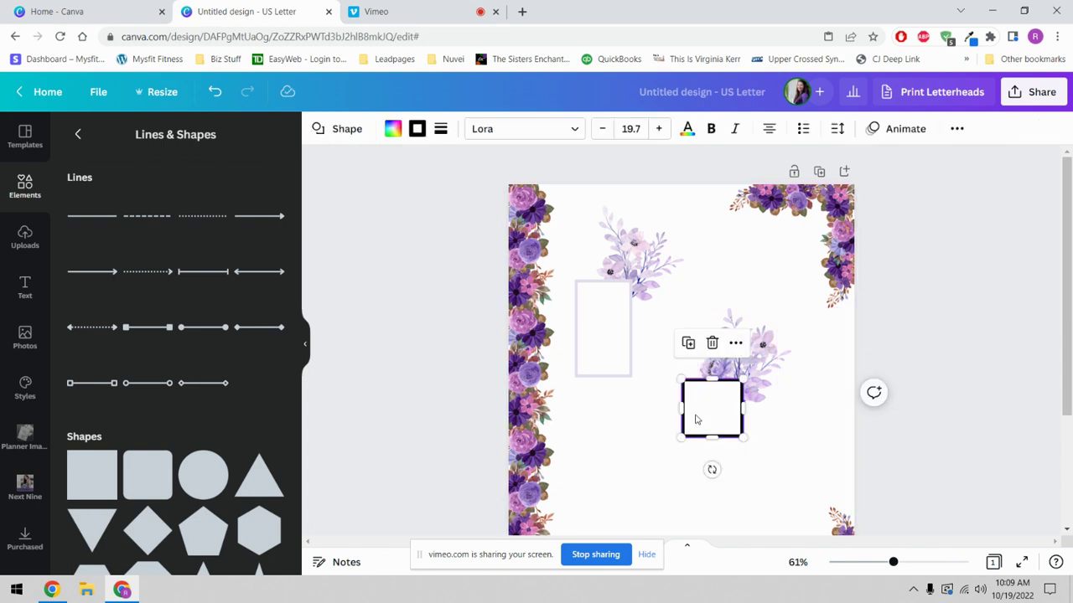
click(416, 133)
click(80, 205)
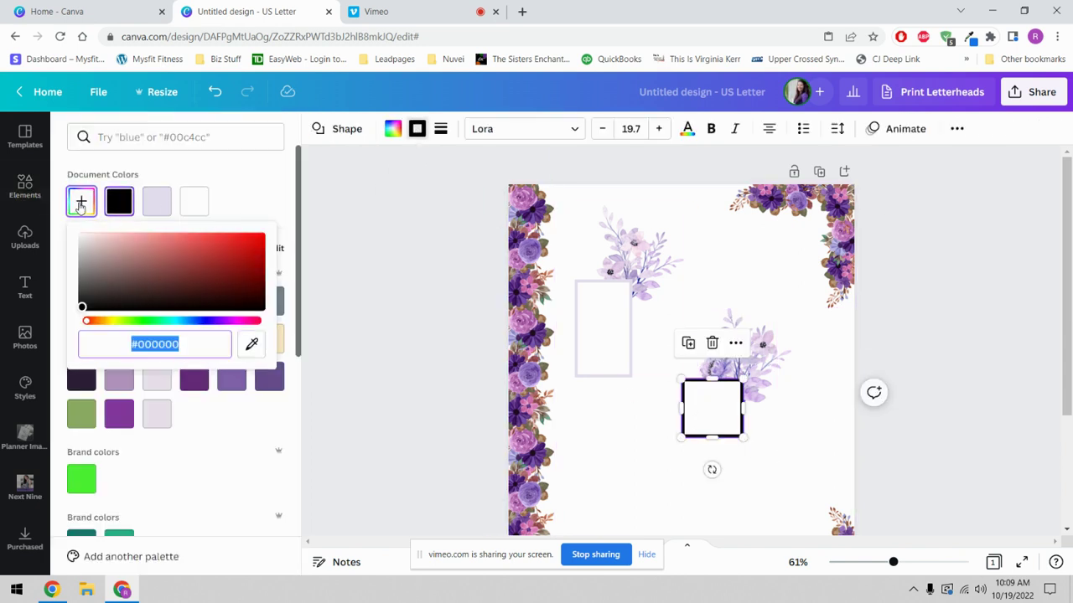
click(251, 344)
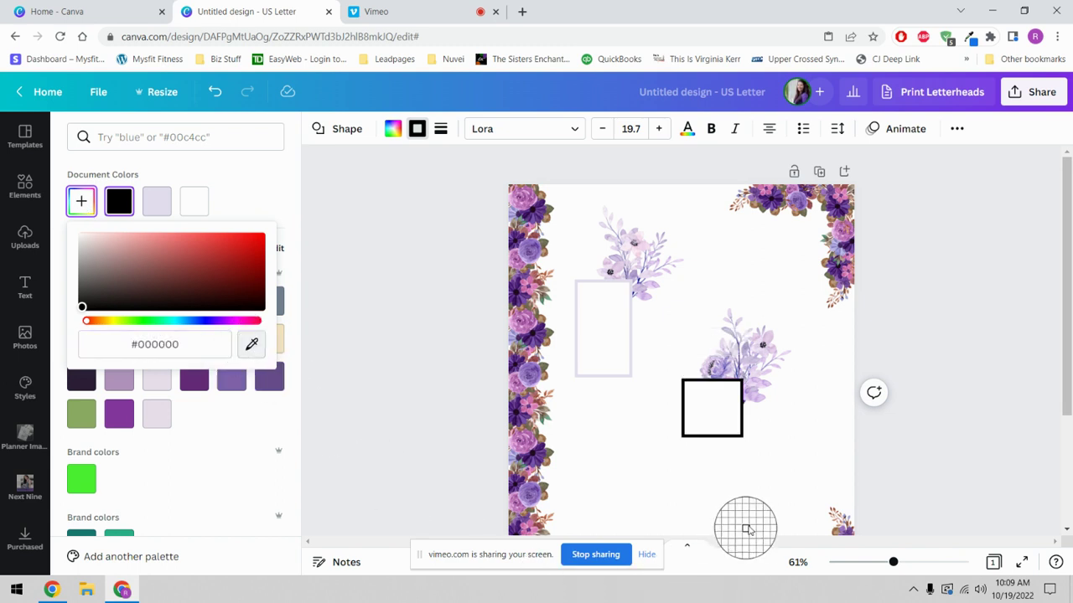
click(758, 348)
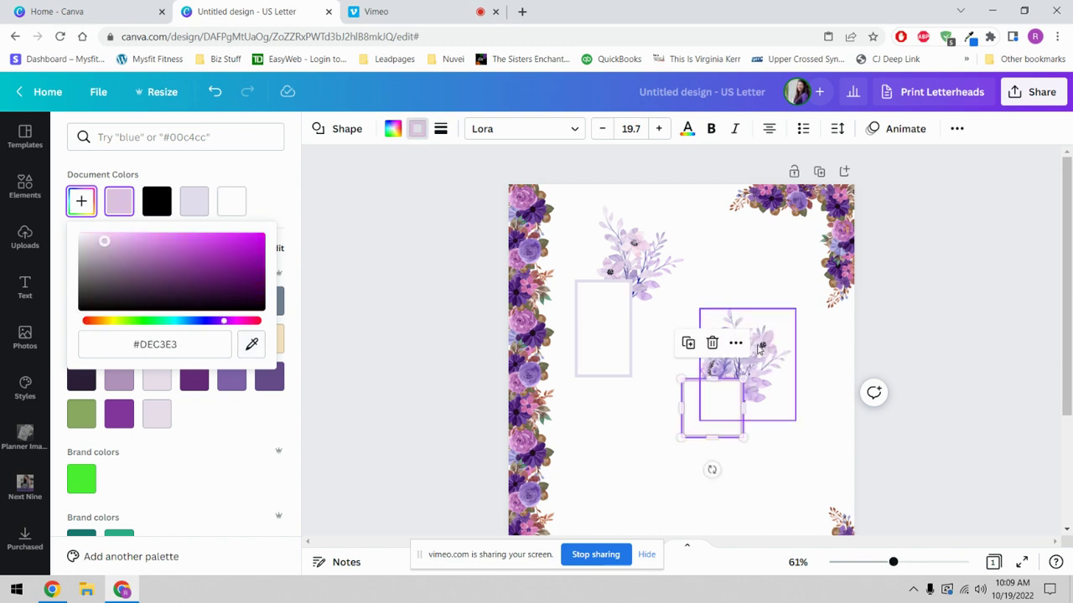
click(771, 505)
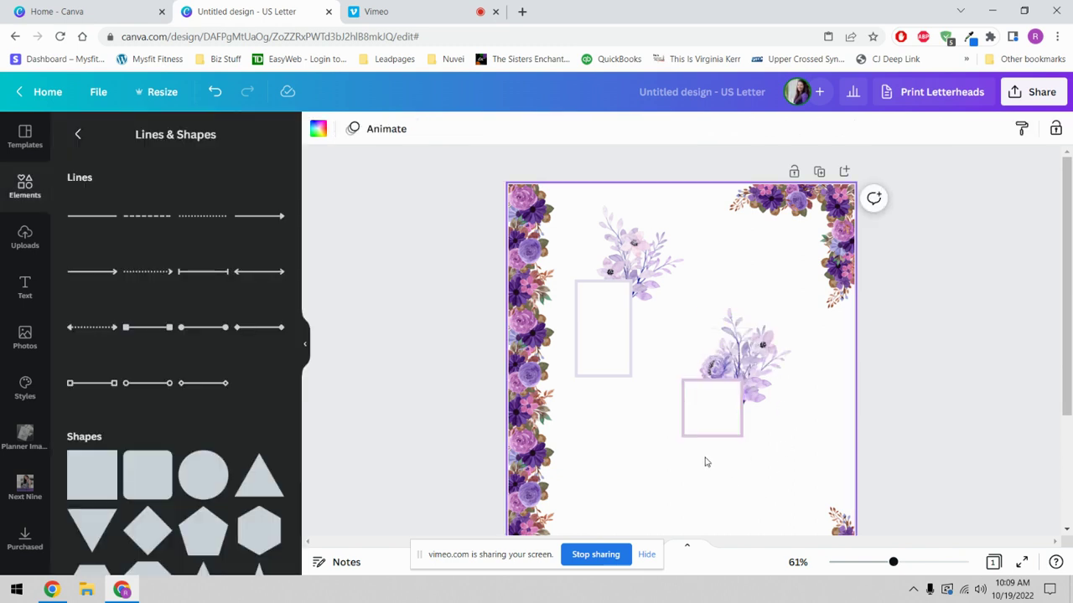
Group the square with the second bouquet and move the group slightly higher on the page.
drag(705, 462, 738, 377)
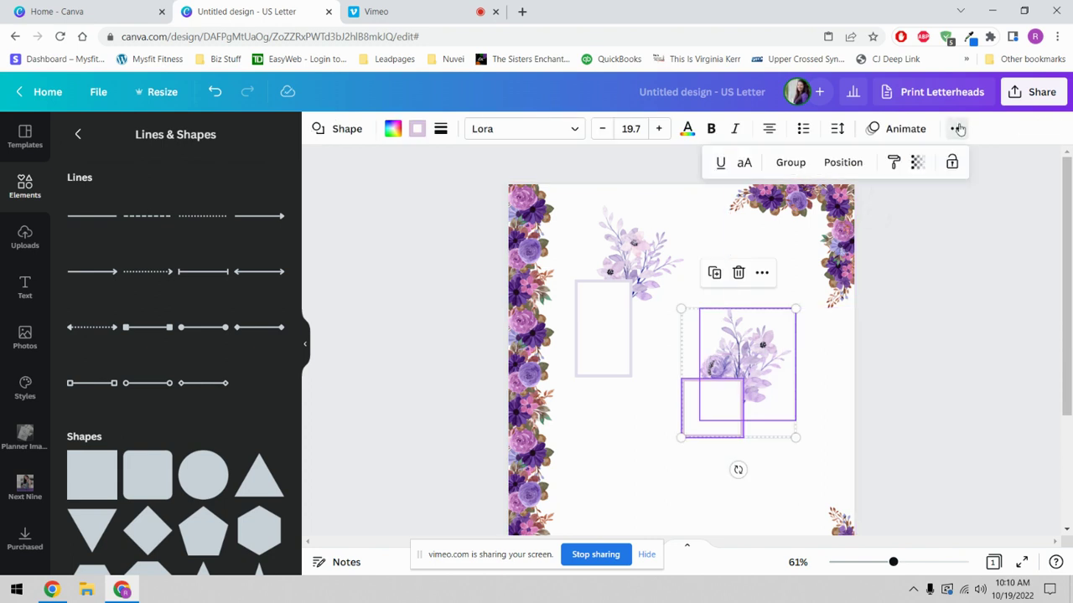
click(791, 162)
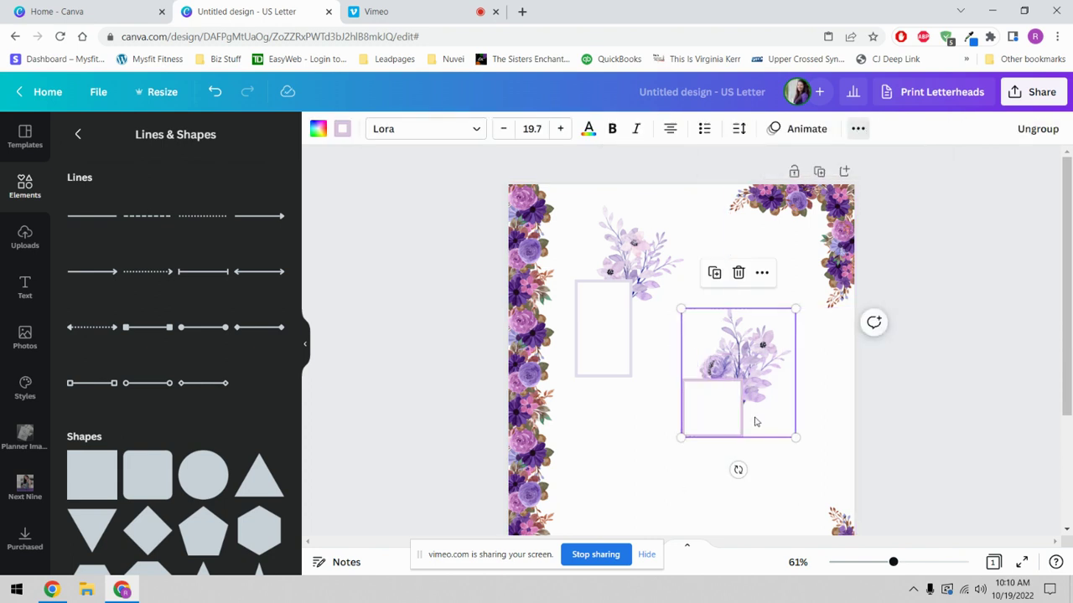
drag(742, 405, 742, 383)
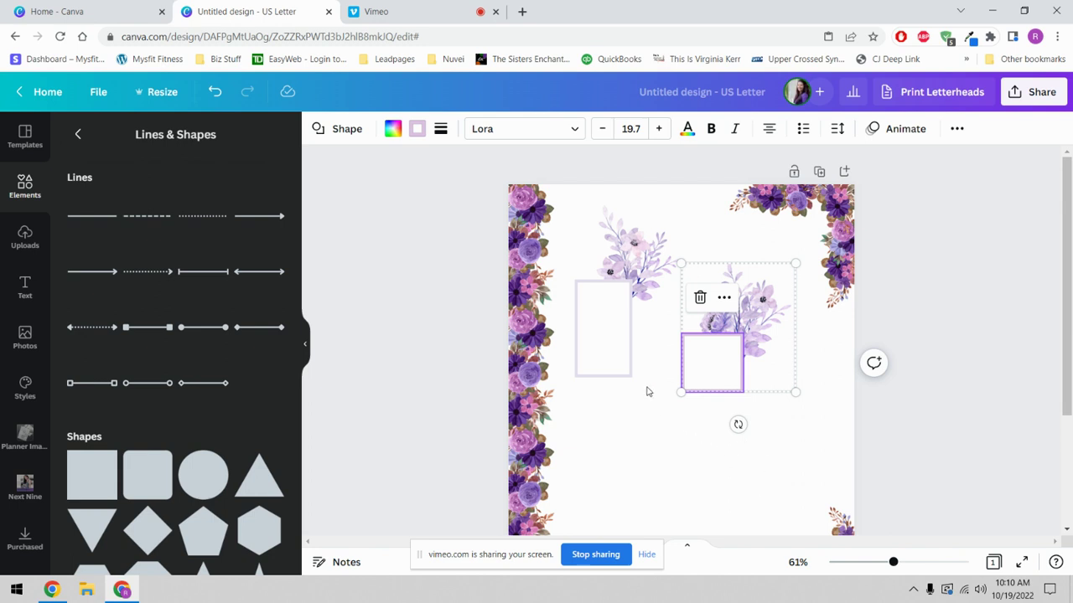
Add a plain circle from the Lines & Shapes collection and place it over the page's lower-right floral corner.
scroll(645, 389, down, 2)
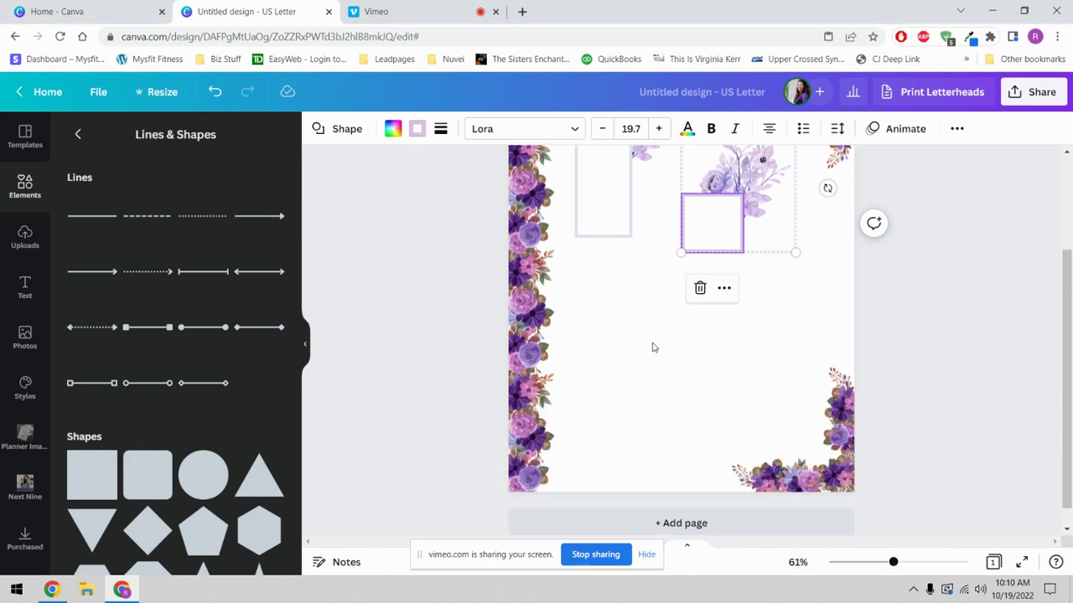
click(198, 493)
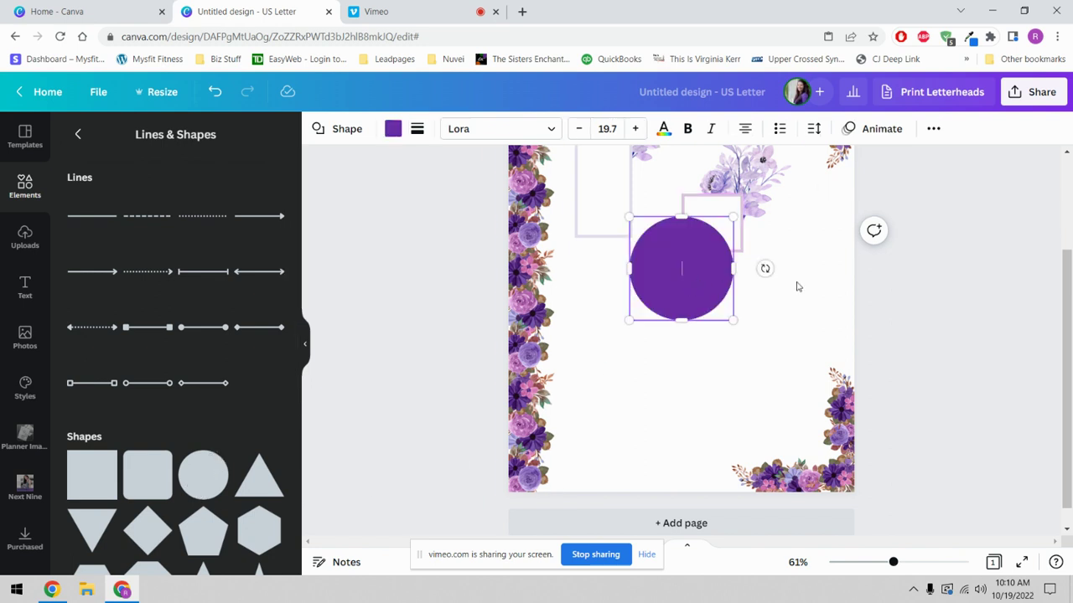
drag(691, 292, 805, 419)
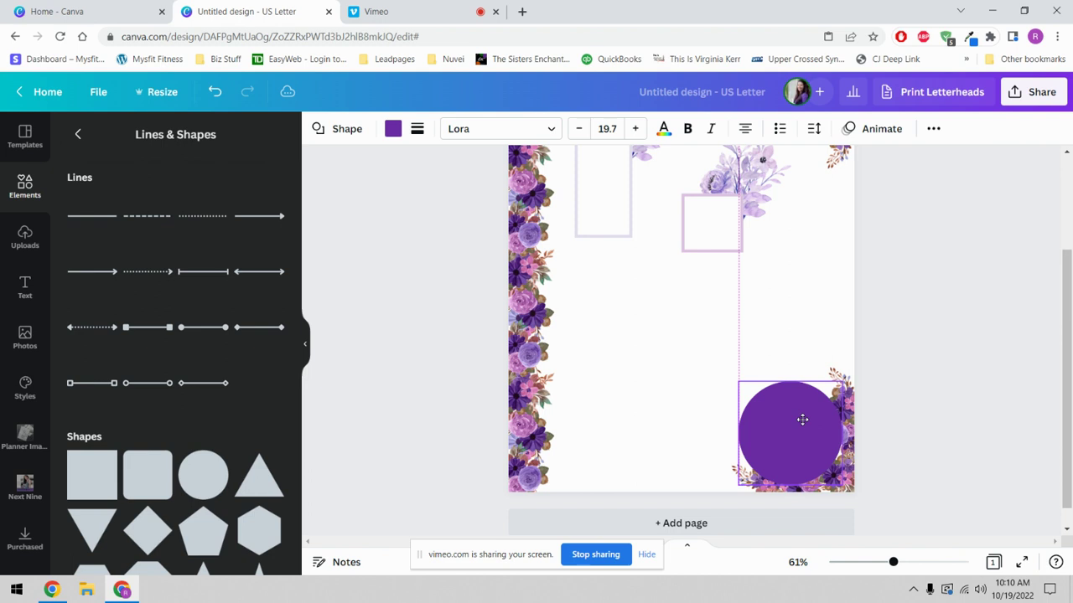
Give the circle a solid border with a weight of 6 and a white fill.
click(421, 128)
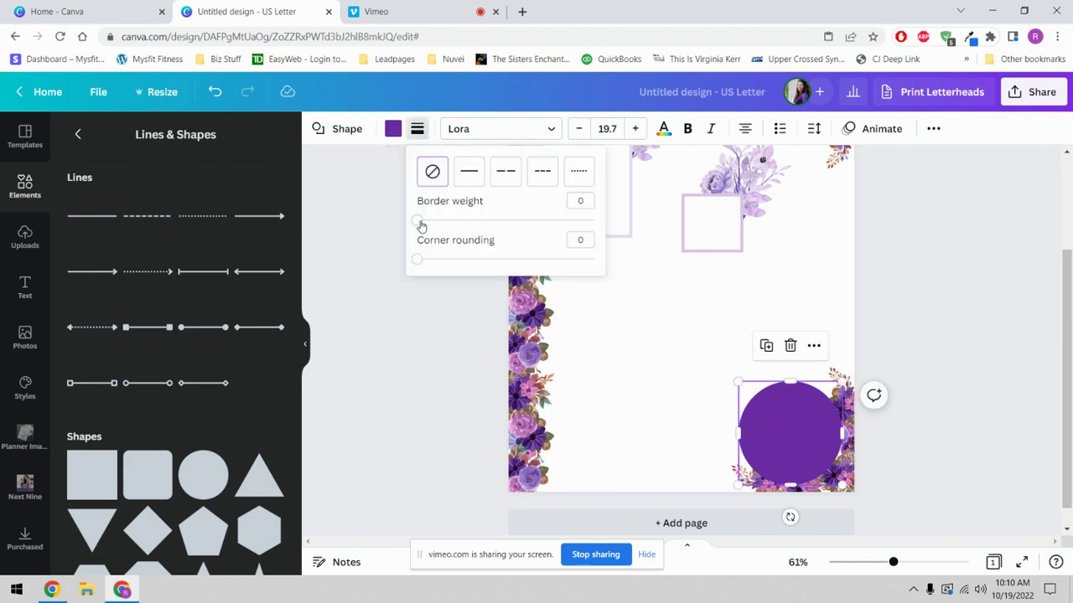
drag(419, 222, 427, 222)
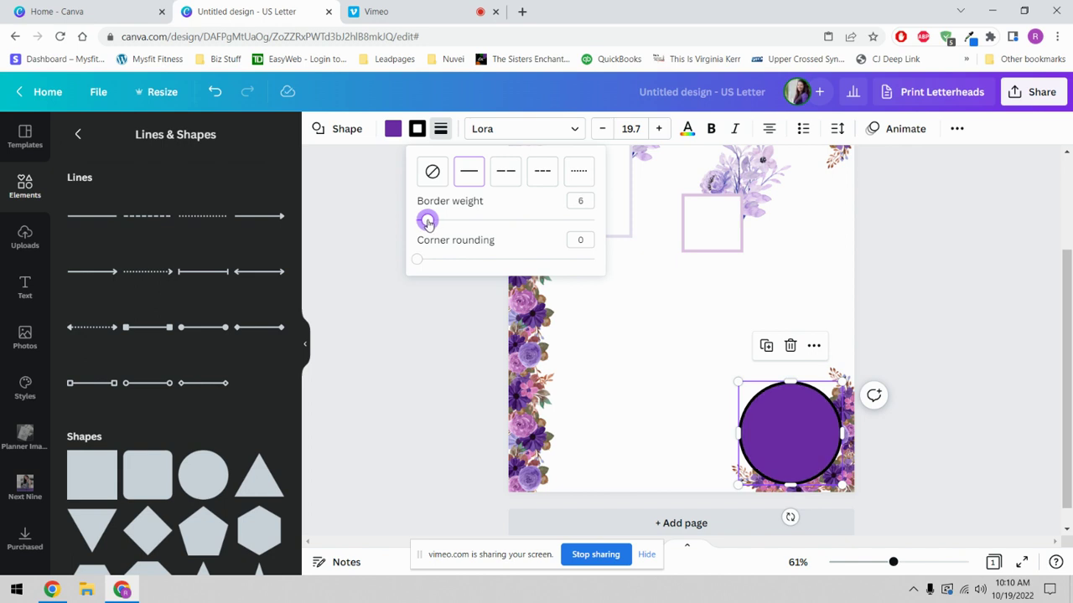
click(396, 130)
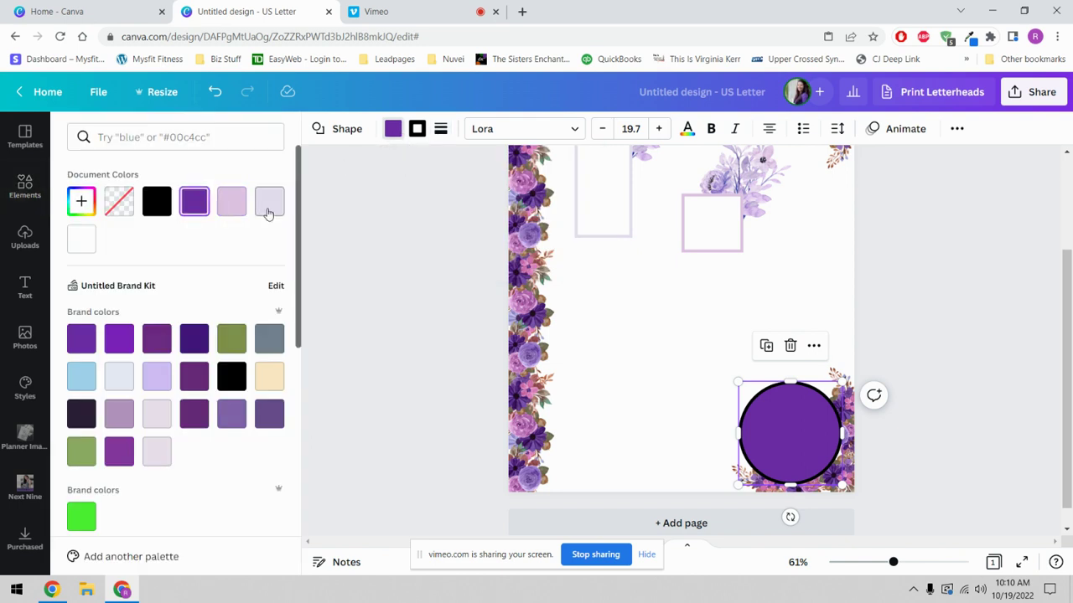
click(81, 239)
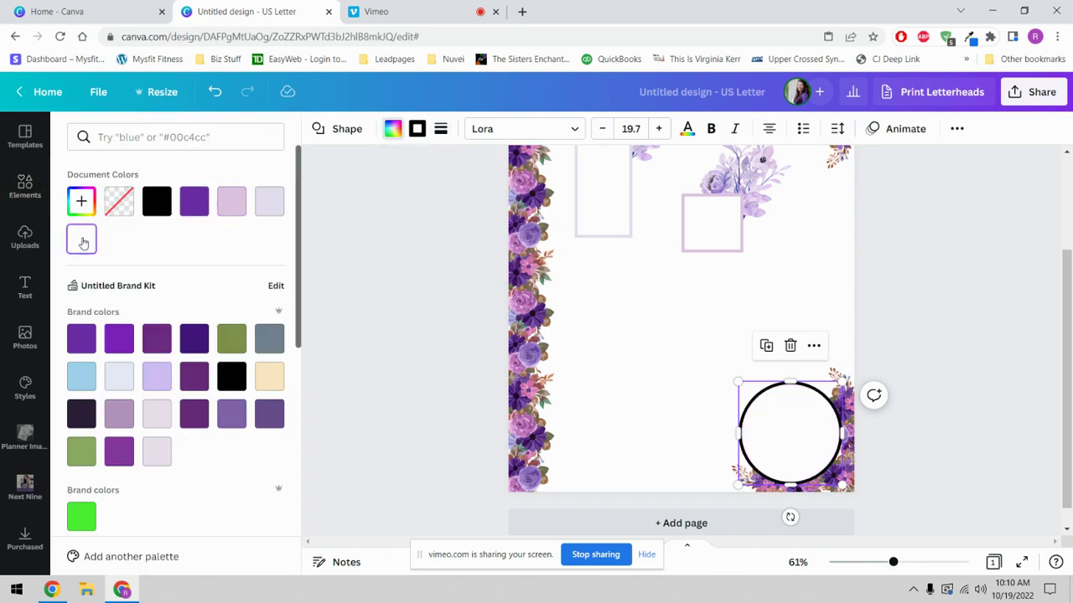
click(270, 203)
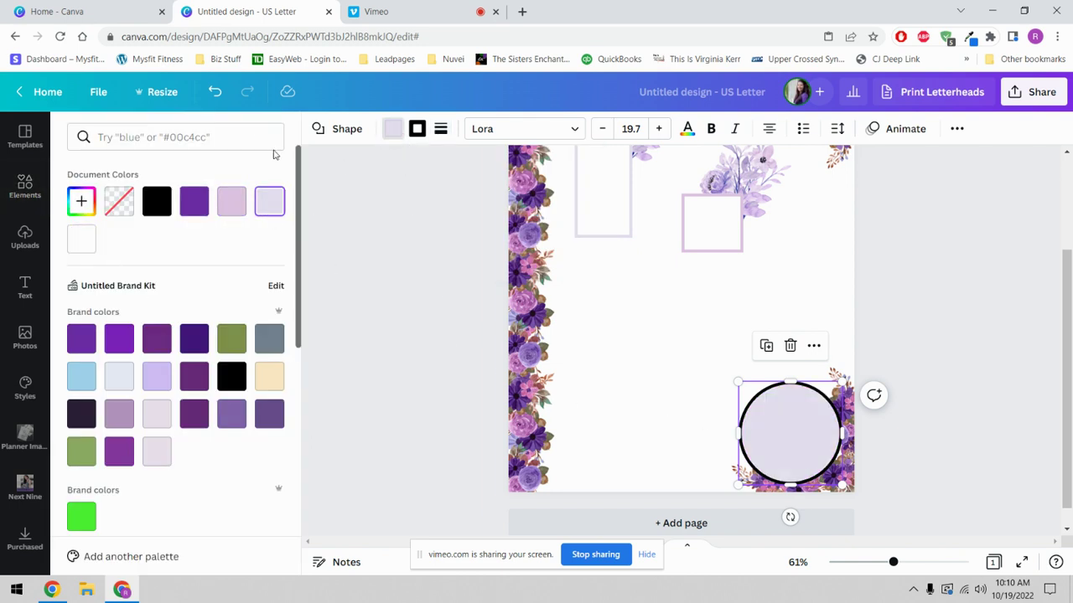
click(215, 91)
Recolor the circle's border with the pinkish lilac document color used on the square.
click(417, 130)
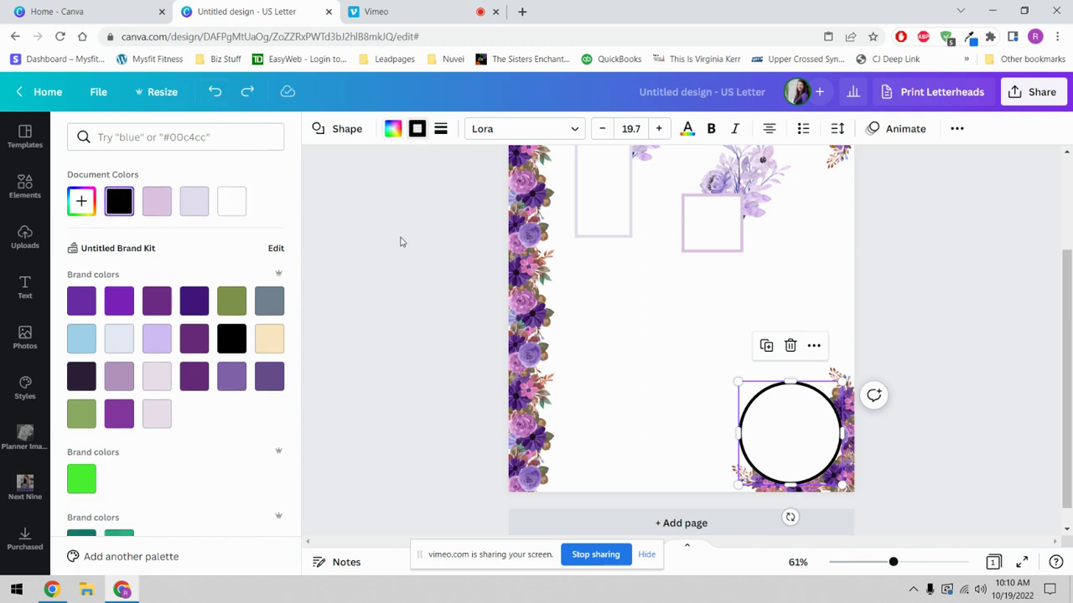
click(159, 205)
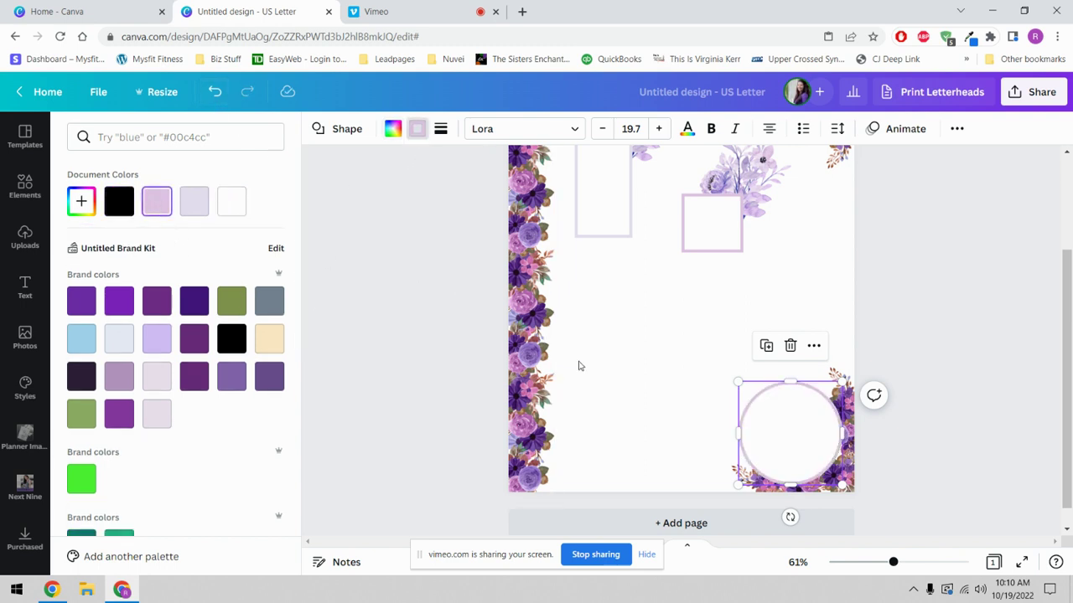
click(577, 364)
click(581, 369)
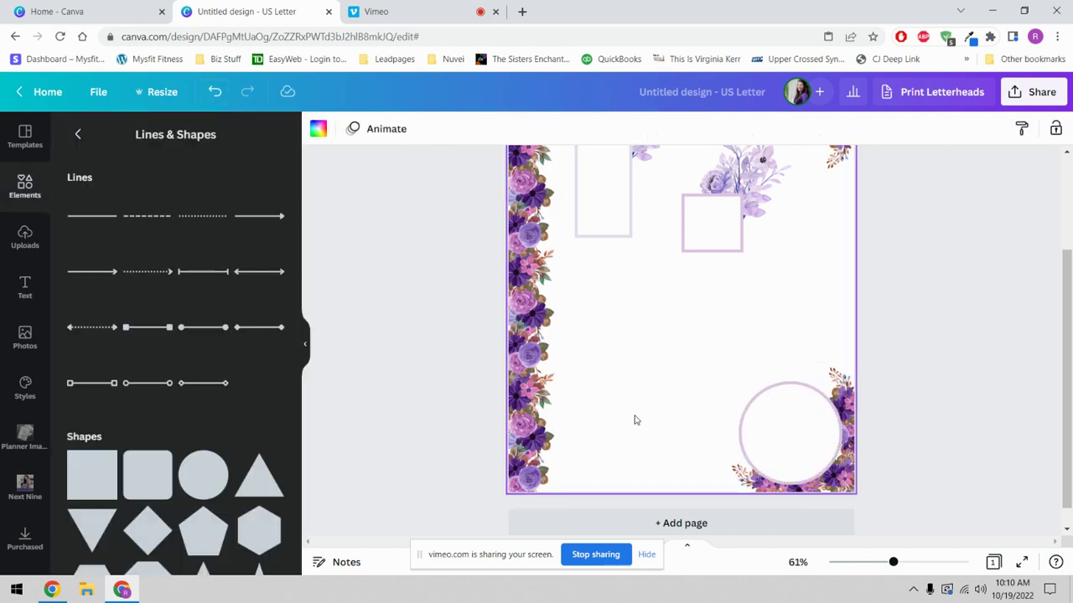
Nudge the circle slightly right and down, closer to the lower-right corner flowers.
click(780, 447)
drag(780, 447, 786, 449)
click(631, 368)
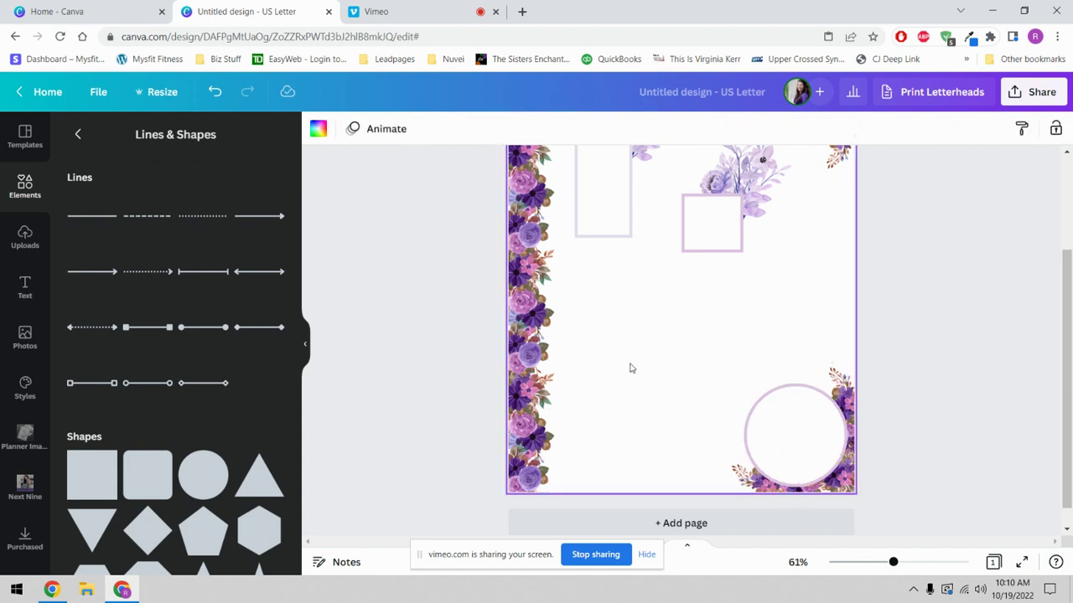
scroll(652, 396, up, 3)
scroll(662, 411, down, 3)
scroll(669, 337, up, 2)
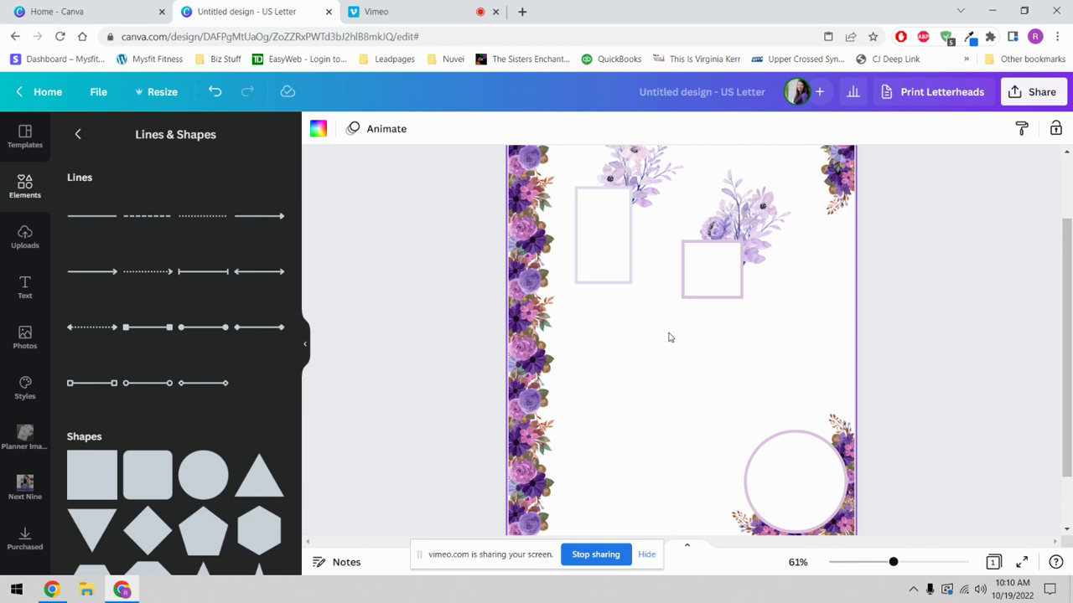
Search the elements library for winter florals and limit the results to graphics.
click(78, 134)
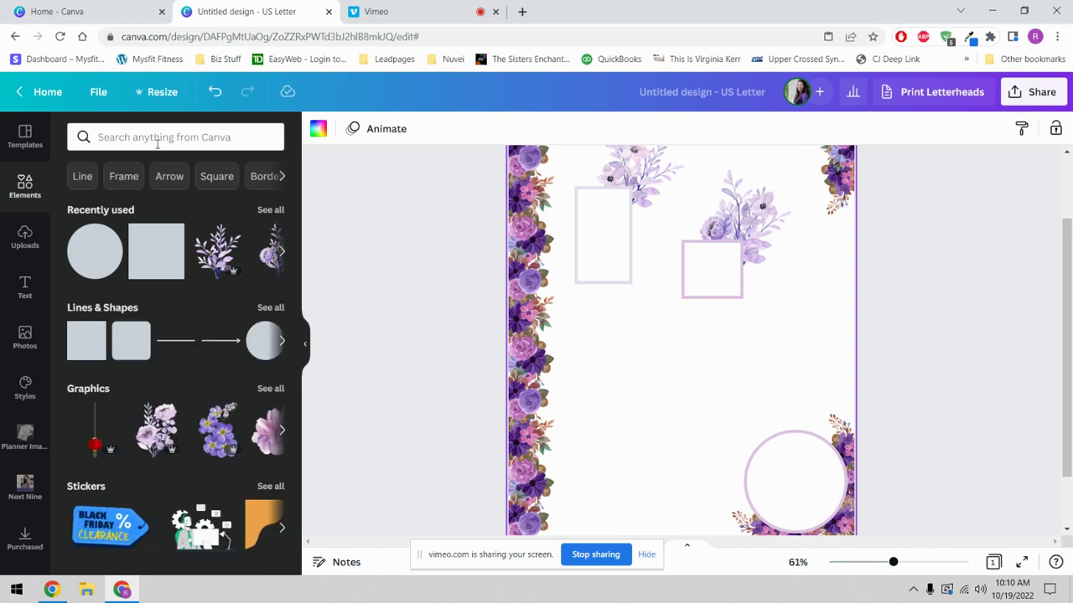
click(159, 140)
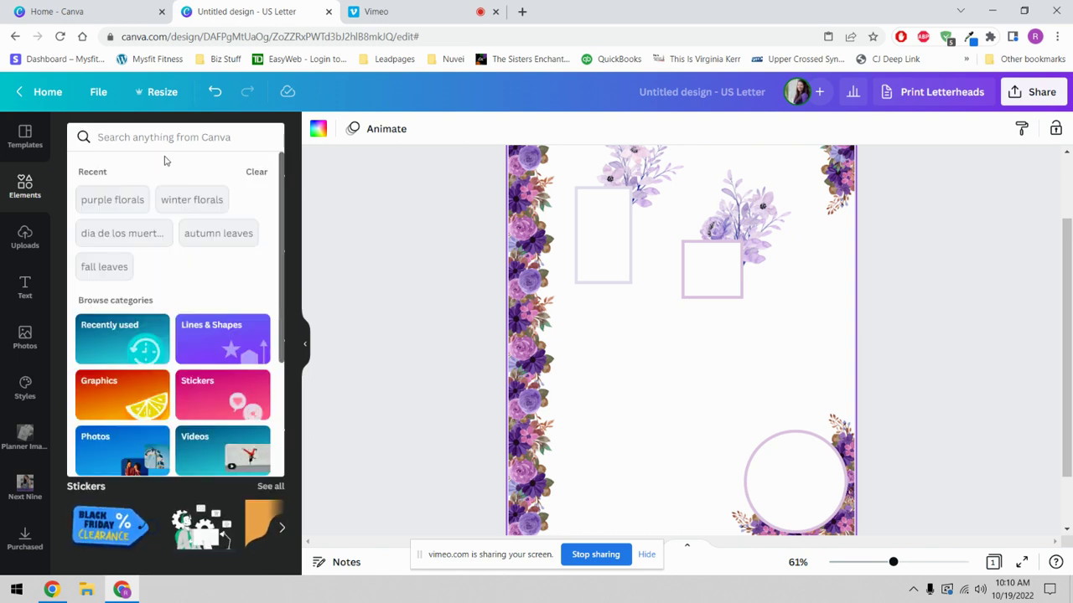
click(191, 201)
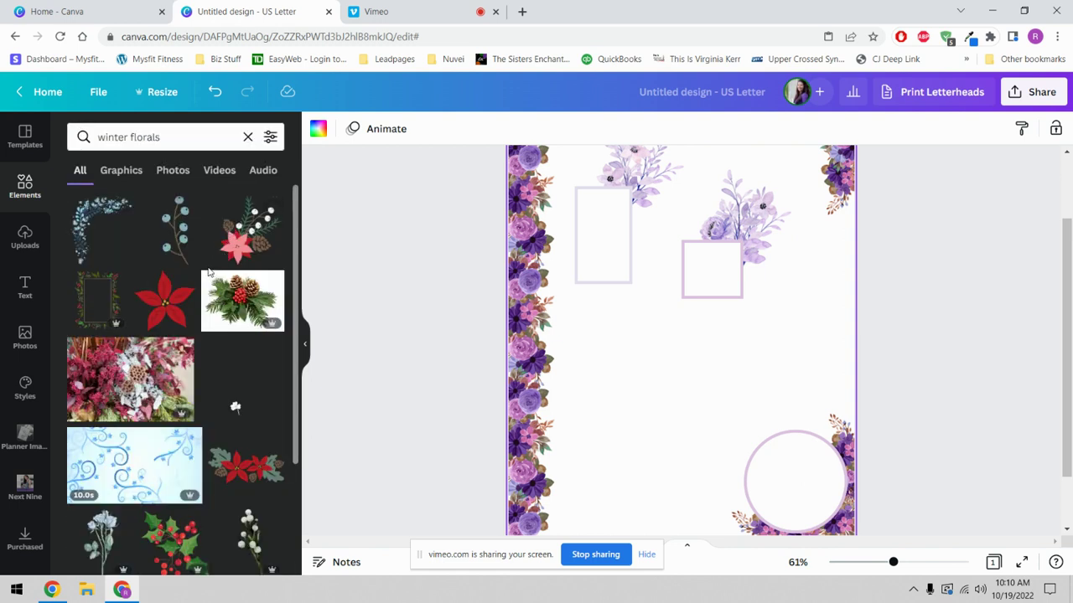
click(130, 177)
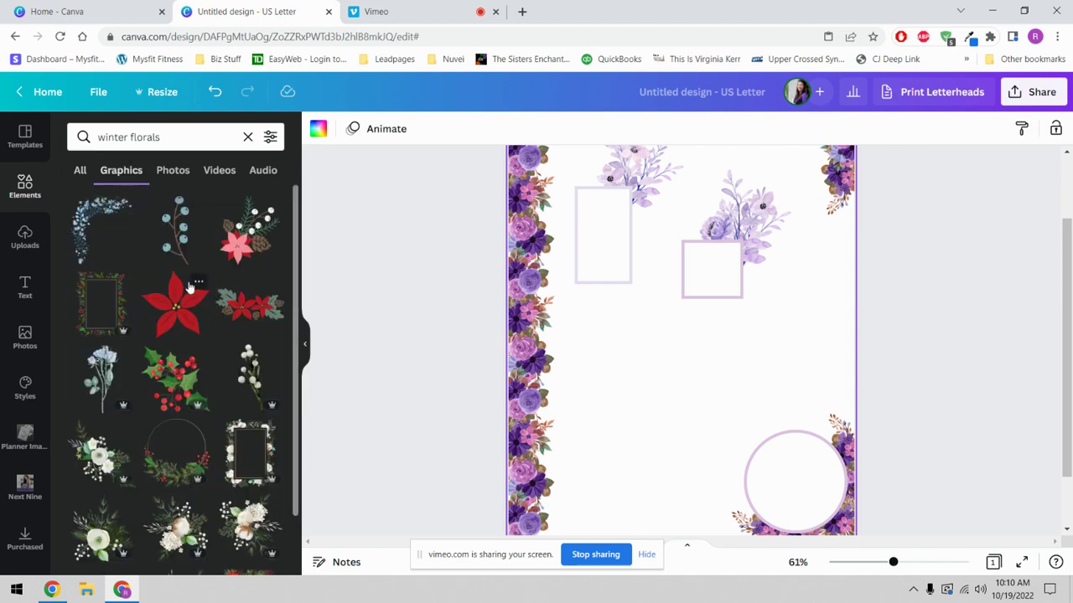
Browse the winter floral graphics for flowers, sprigs, wreaths and frames suited to the page.
scroll(156, 400, down, 2)
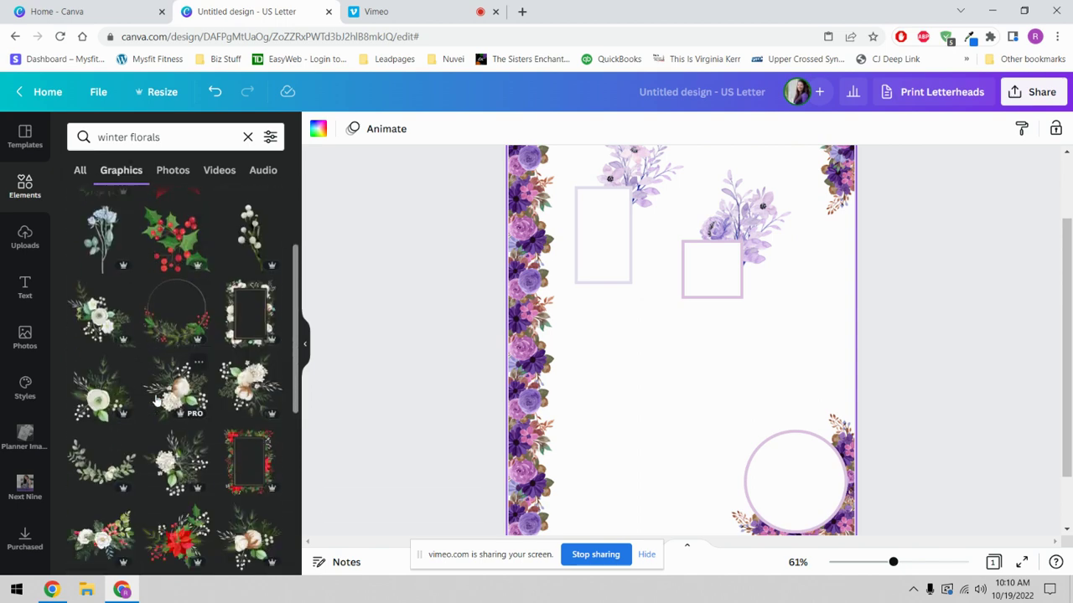
scroll(156, 400, down, 5)
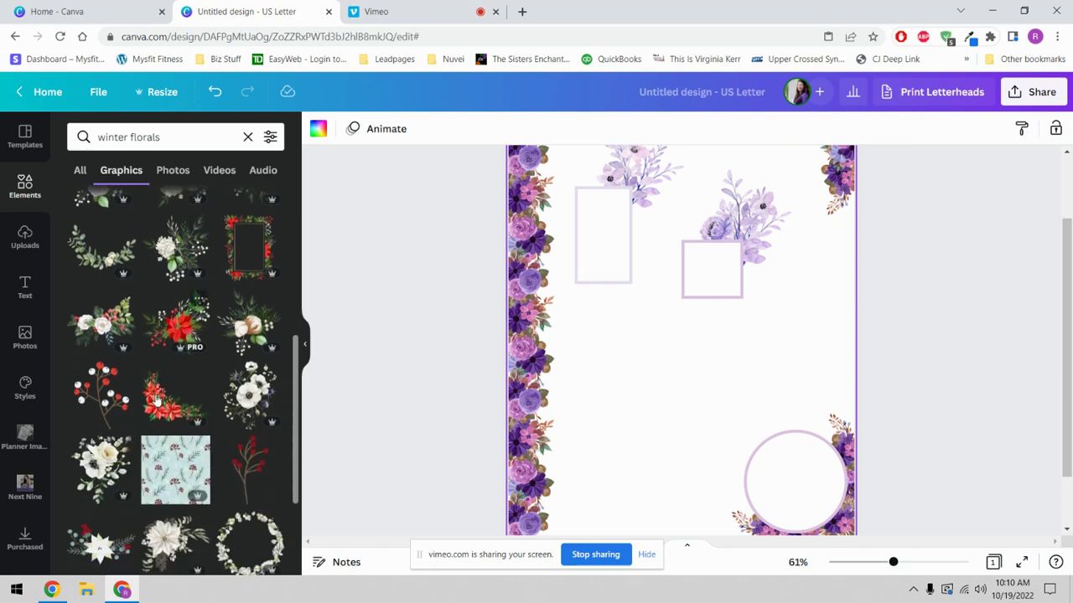
scroll(156, 401, down, 2)
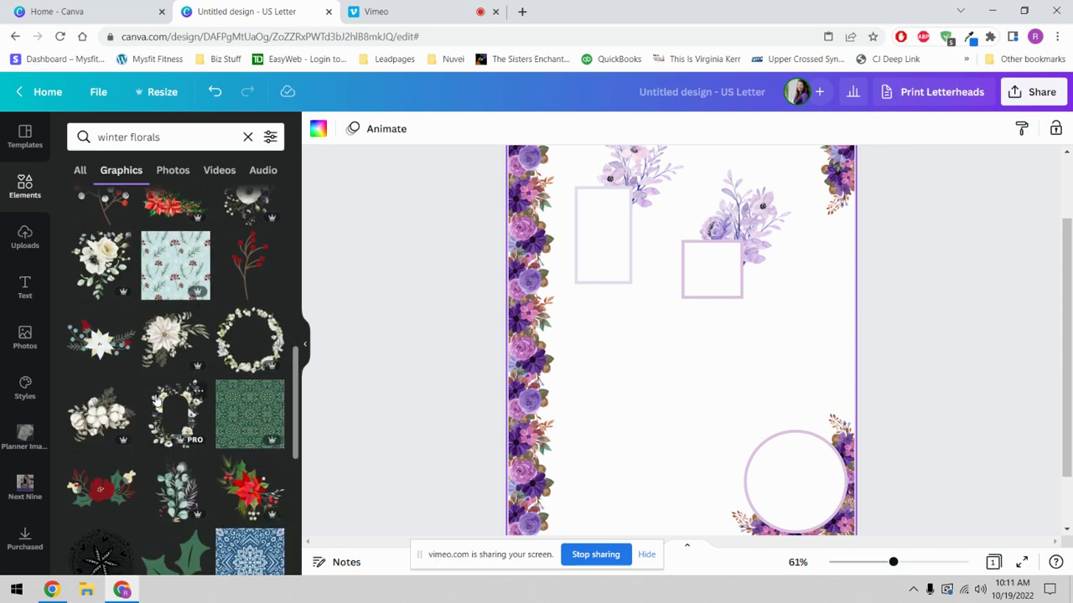
scroll(156, 401, down, 2)
scroll(156, 401, down, 5)
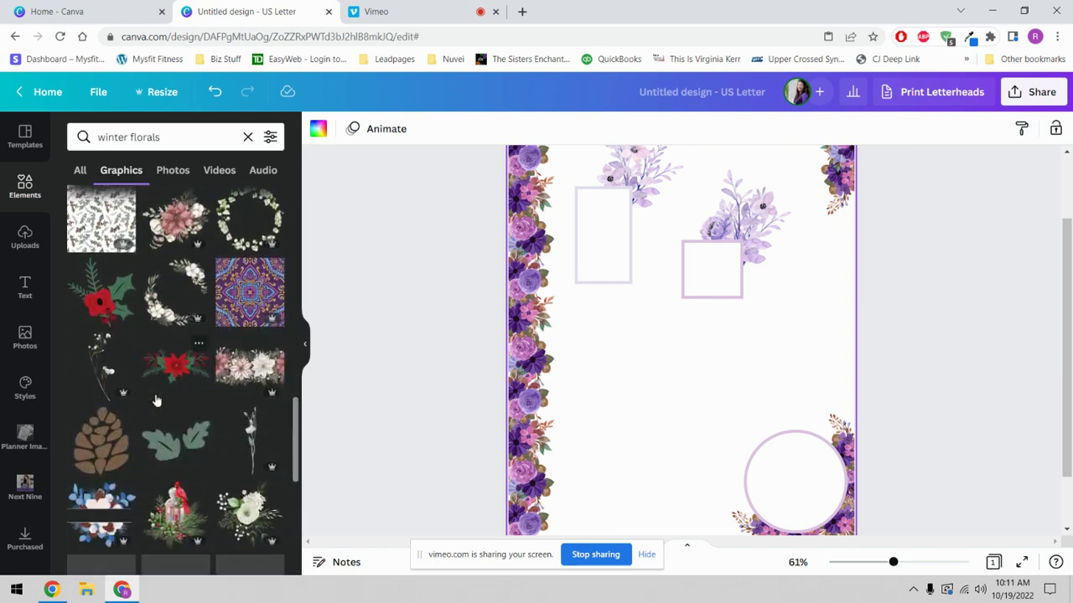
scroll(156, 401, down, 3)
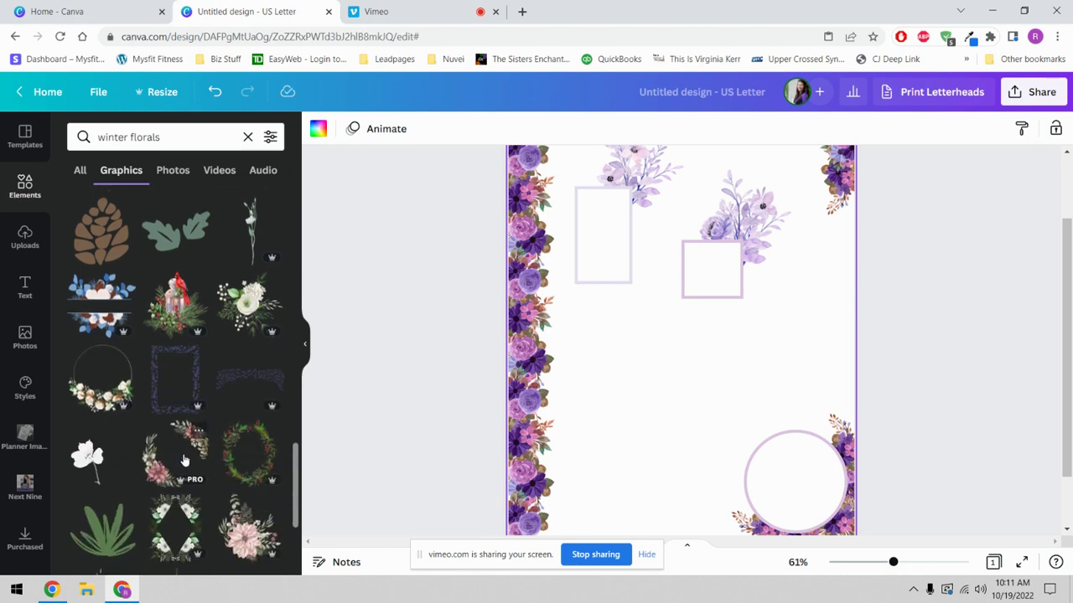
scroll(183, 460, down, 3)
scroll(189, 440, down, 2)
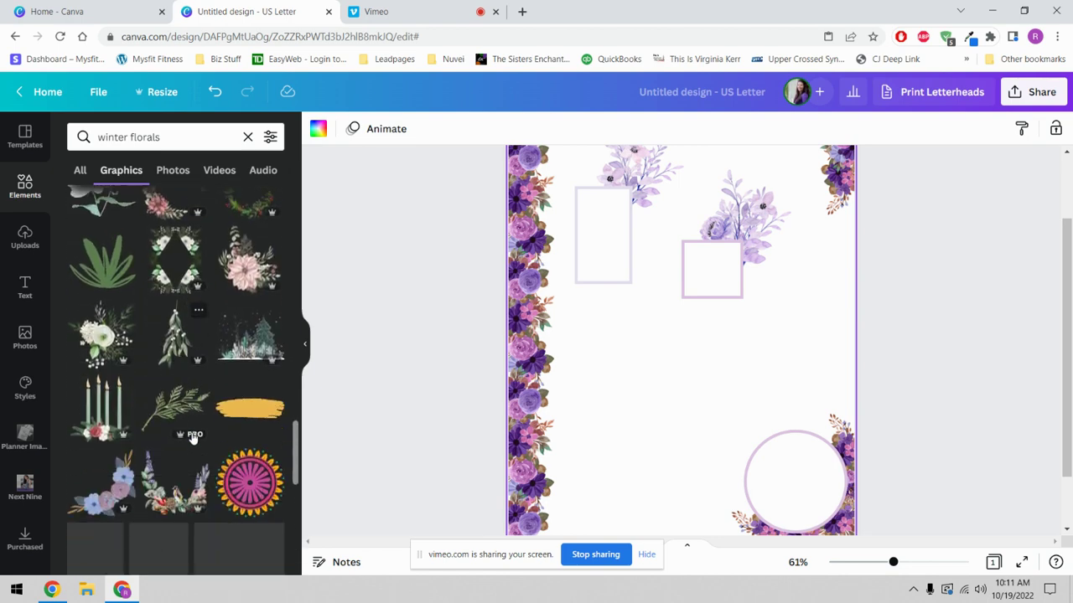
scroll(192, 438, up, 15)
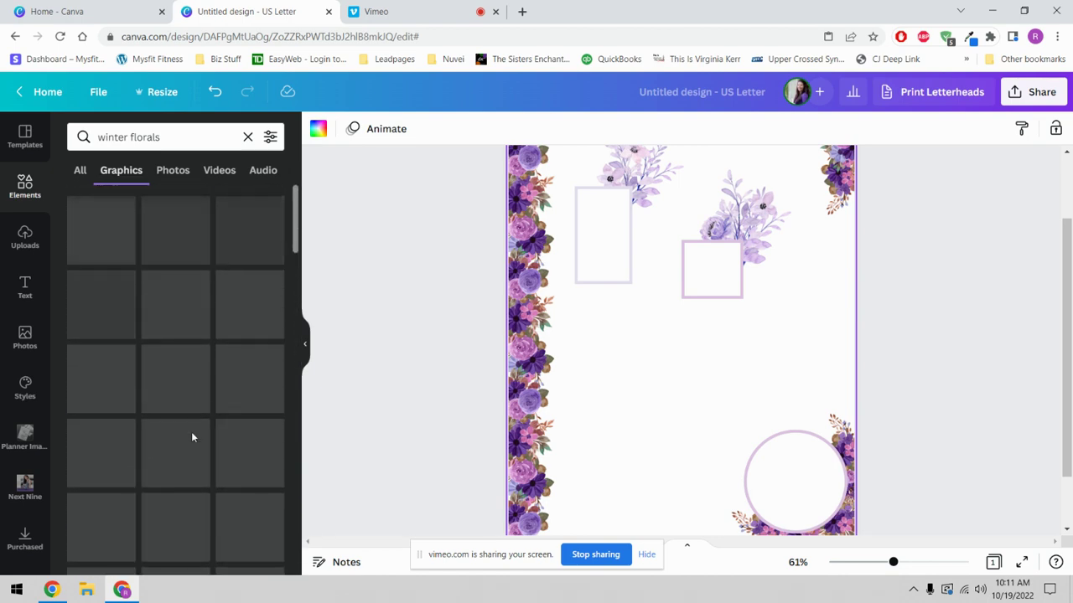
Try the red poinsettia graphic in the open area below the bordered rectangles, and undo its move and placement.
click(155, 308)
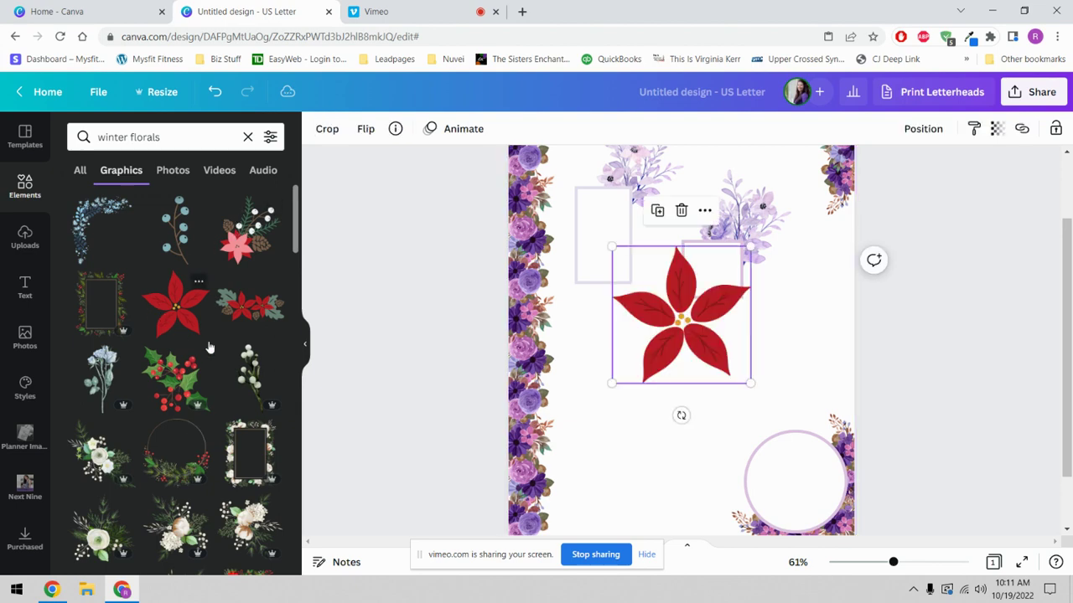
drag(650, 331, 617, 389)
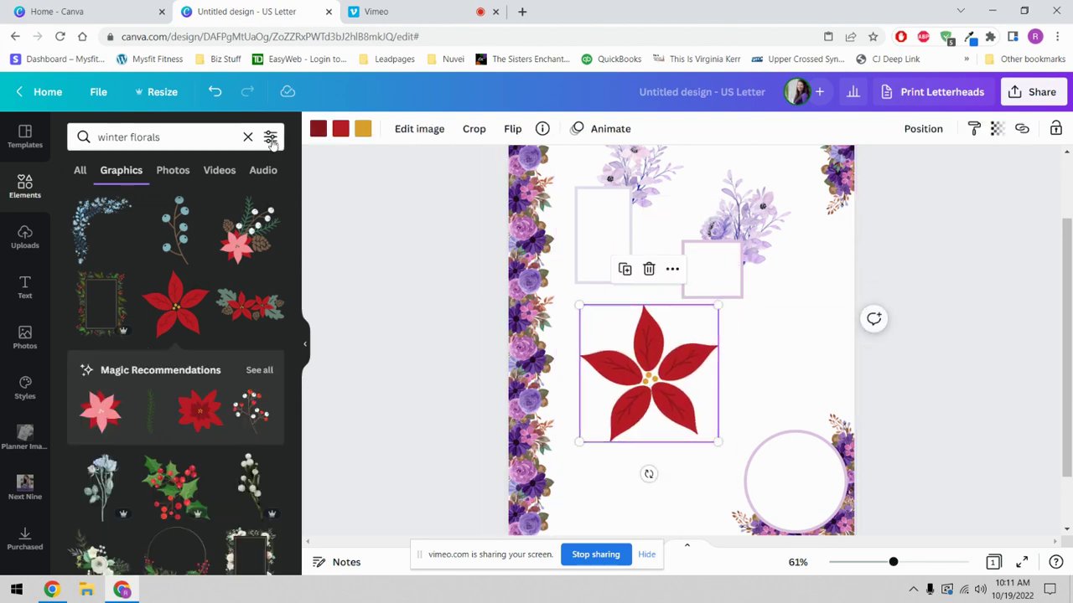
click(215, 93)
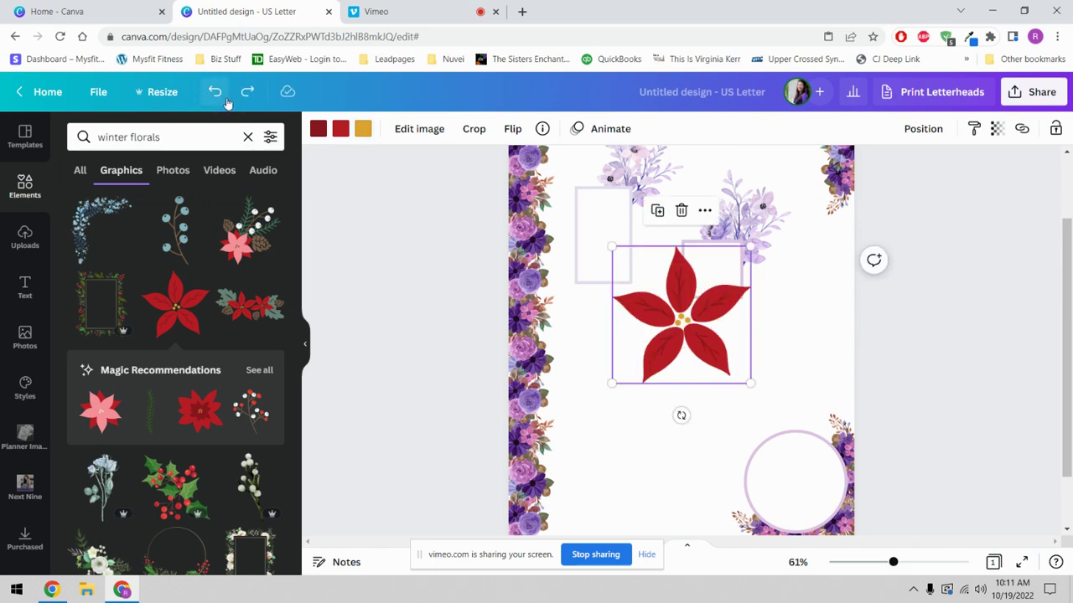
click(215, 94)
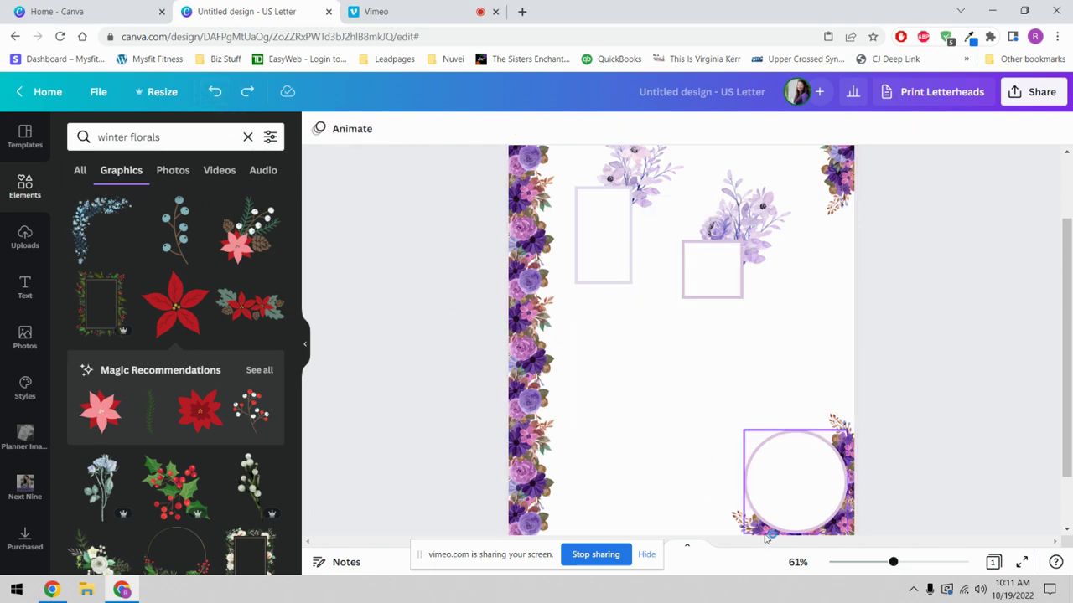
Move the two bouquets with their bordered rectangle and square together straight down toward the middle of the page.
drag(894, 563, 873, 563)
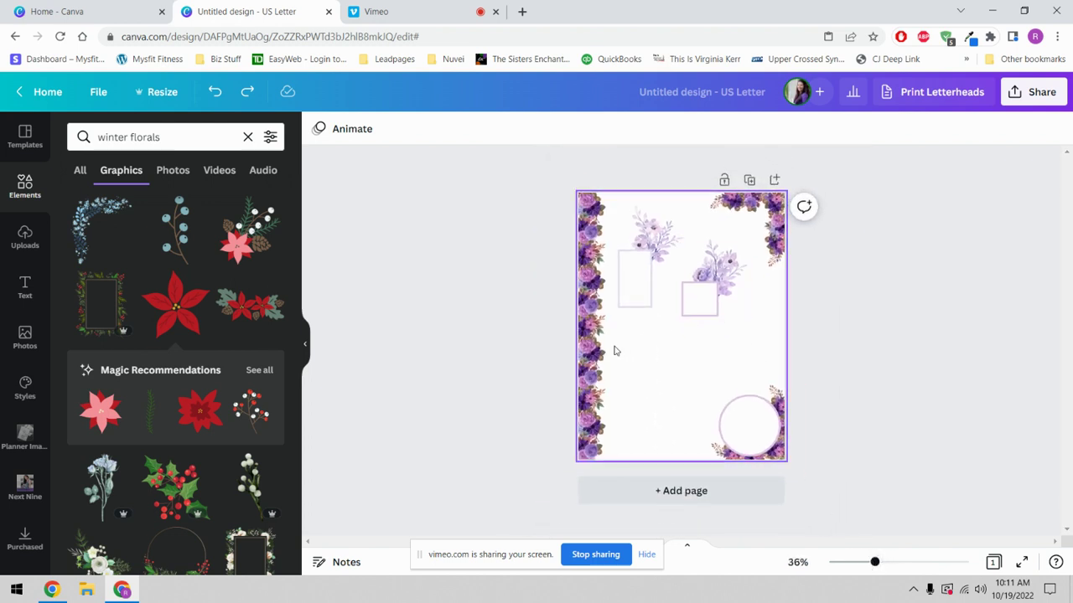
drag(680, 346, 620, 202)
drag(721, 293, 714, 339)
click(842, 312)
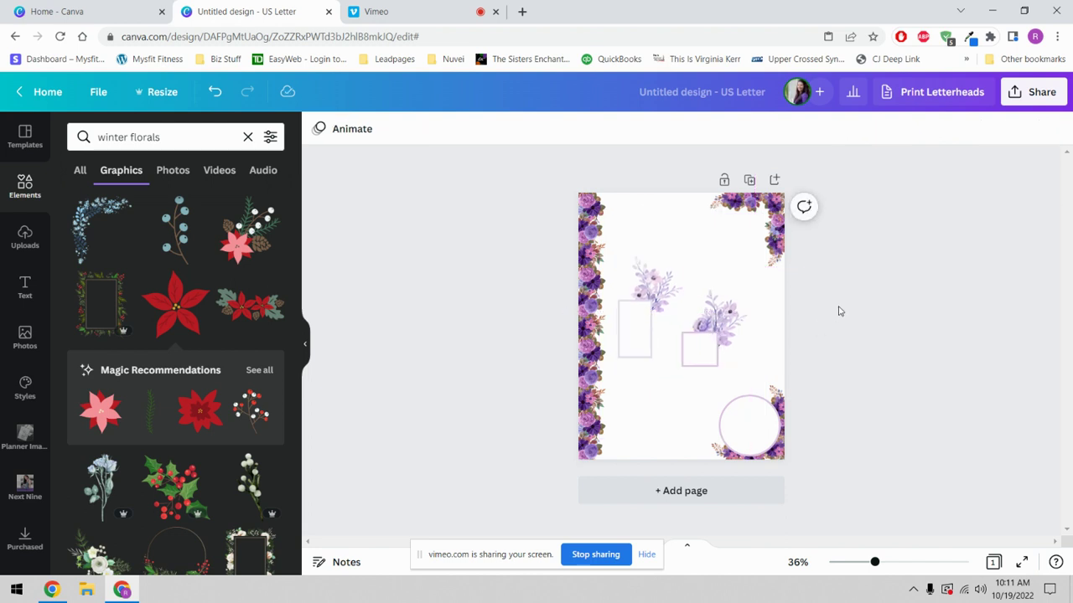